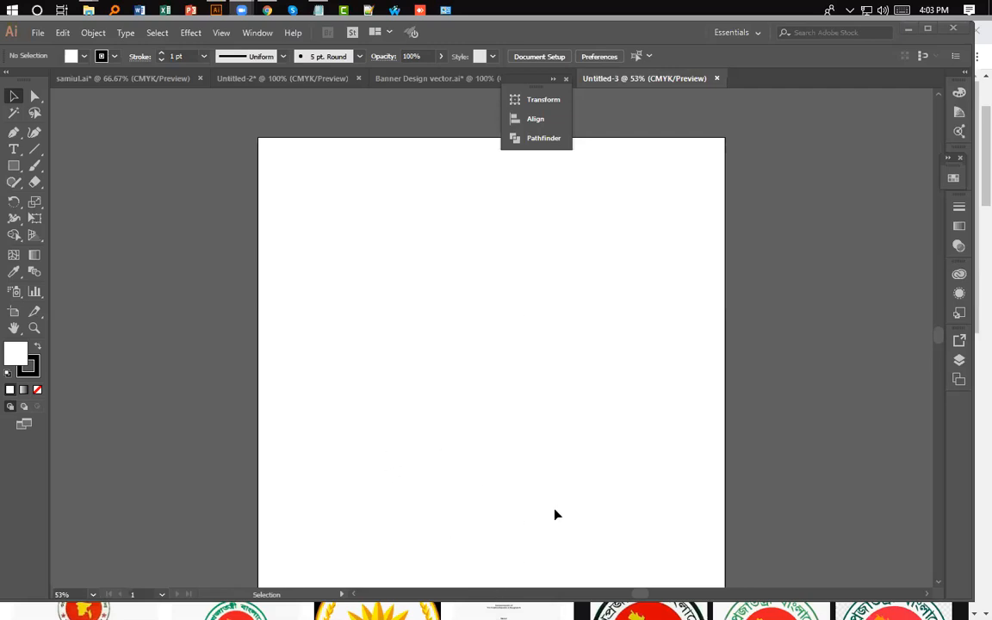
# Shift and resize the emblem image in the samiul.ai document, and delete it from there
pyautogui.click(153, 79)
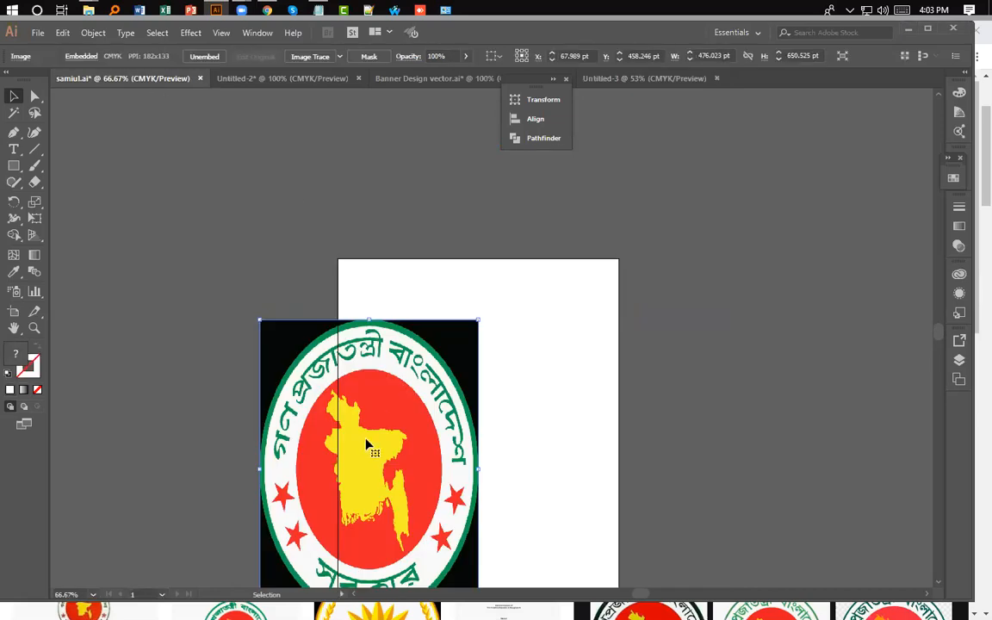
pyautogui.moveTo(367, 445); pyautogui.dragTo(399, 370)
pyautogui.moveTo(290, 245); pyautogui.dragTo(224, 336)
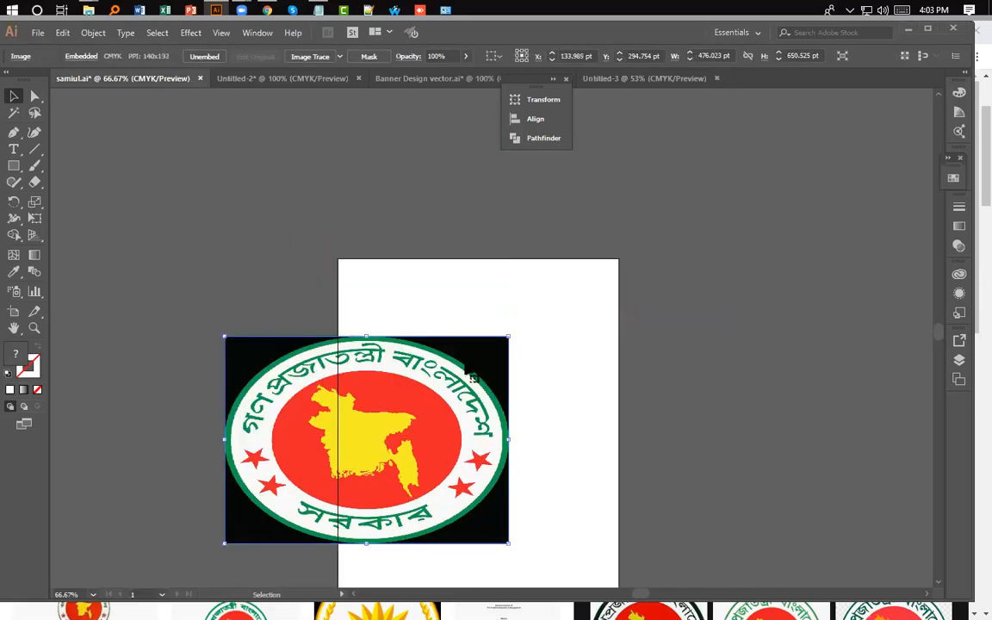
pyautogui.press('Delete')
# Switch to Chrome and copy the large Ministry of Social Welfare (Bangladesh) emblem image from the Google image results
pyautogui.scroll(-1, 429, 348)
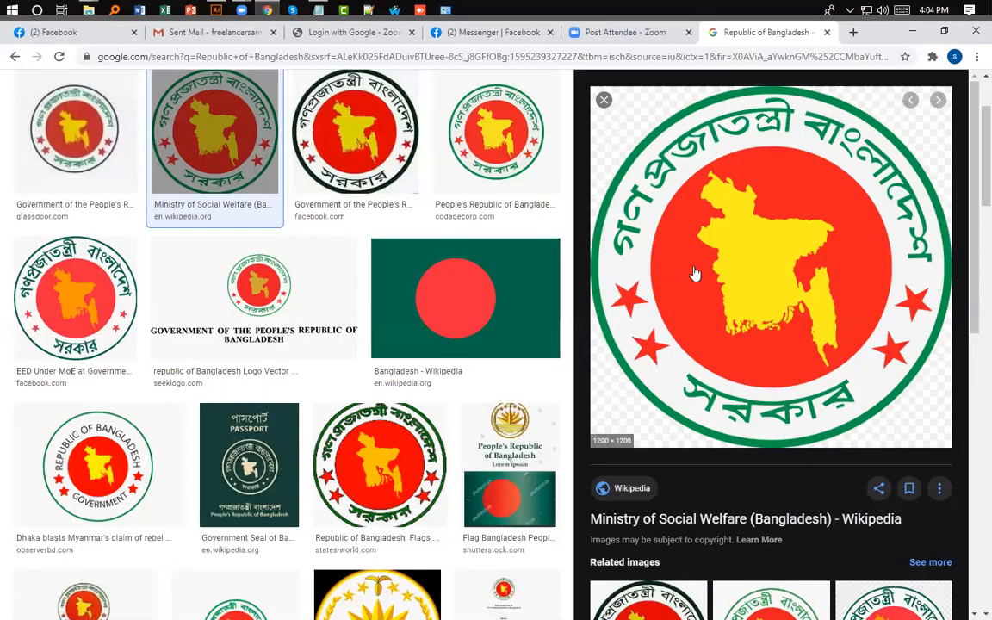
pyautogui.scroll(2, 771, 221)
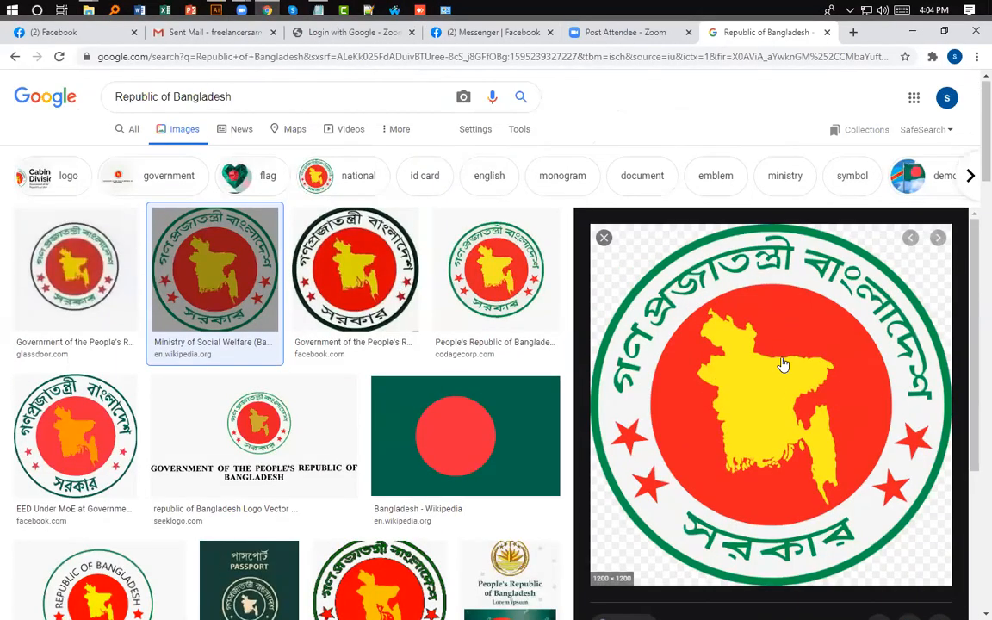
pyautogui.rightClick(700, 431)
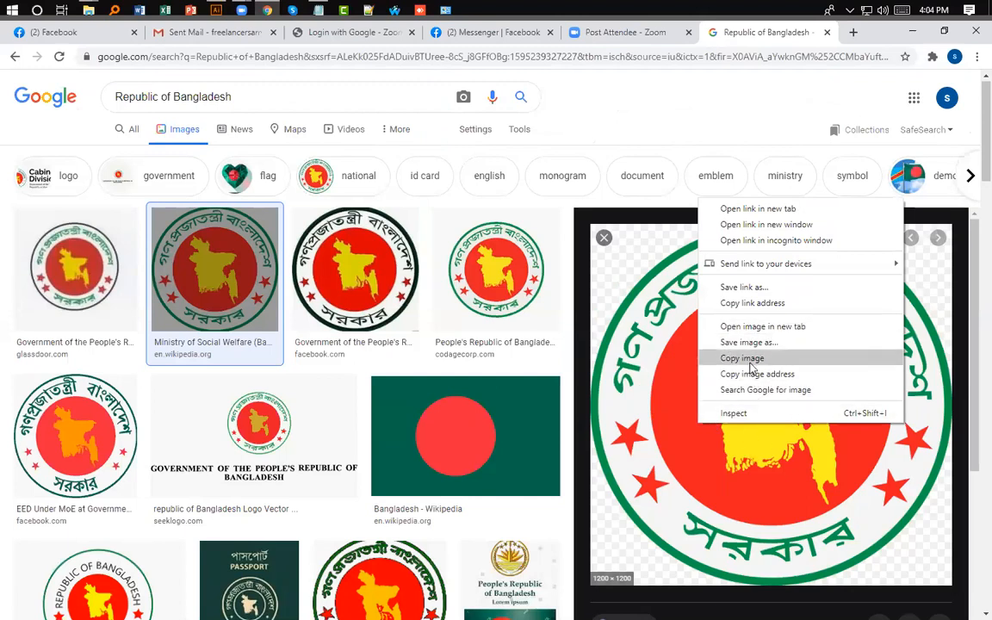
pyautogui.click(743, 358)
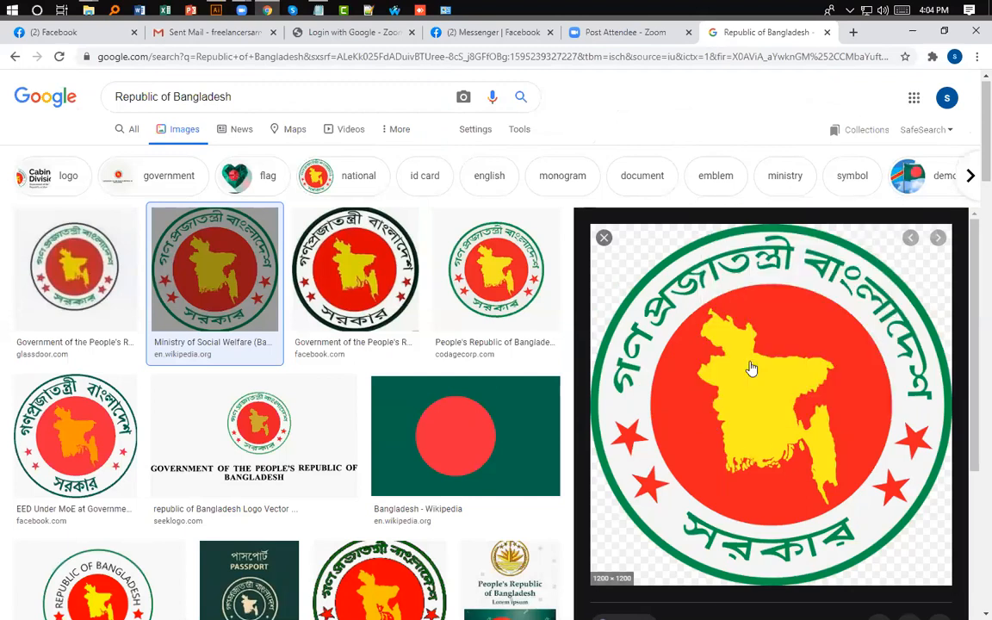
# Switch to Illustrator, paste the copied emblem into the Untitled-3 document and dismiss the notification covering the canvas
pyautogui.click(217, 9)
pyautogui.click(644, 79)
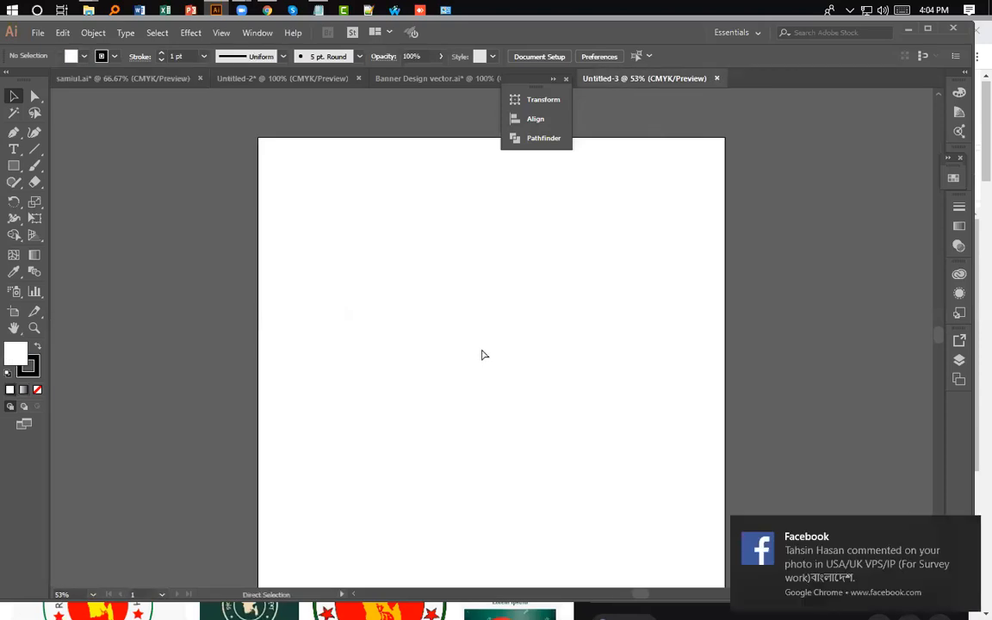
pyautogui.hotkey('ctrl', 'v')
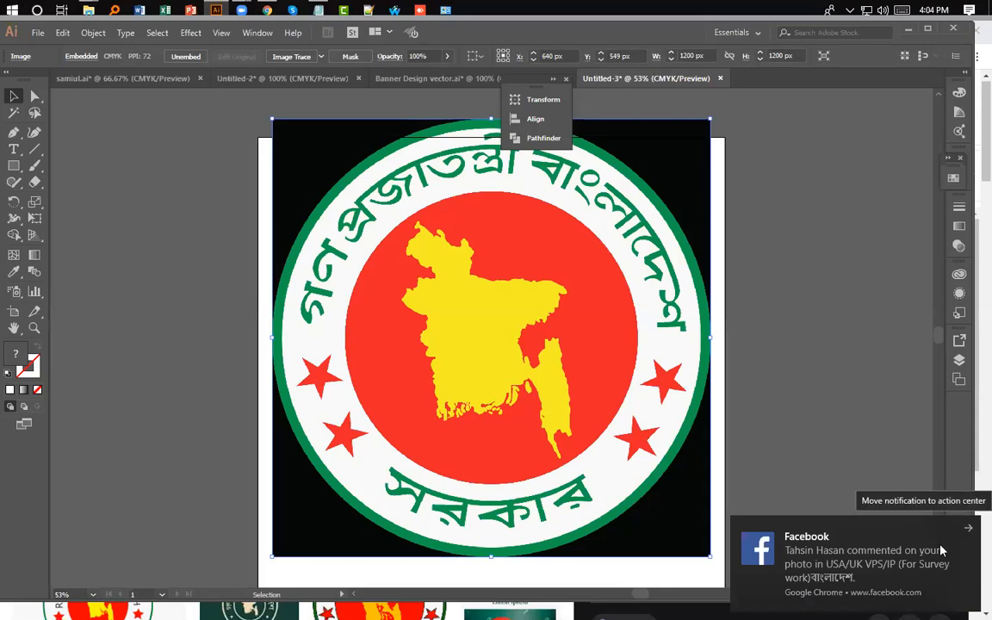
pyautogui.click(968, 531)
pyautogui.scroll(1, 567, 317)
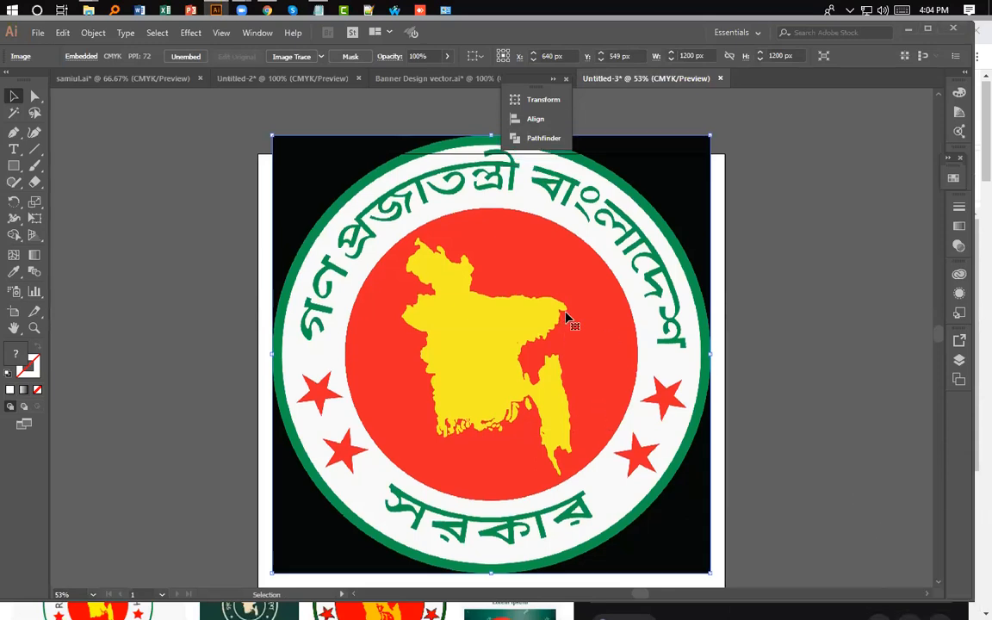
# Stretch the emblem image across the artboard to about 1280 by 1198 px and close the floating Transform, Align and Pathfinder group
pyautogui.moveTo(272, 135); pyautogui.dragTo(259, 154)
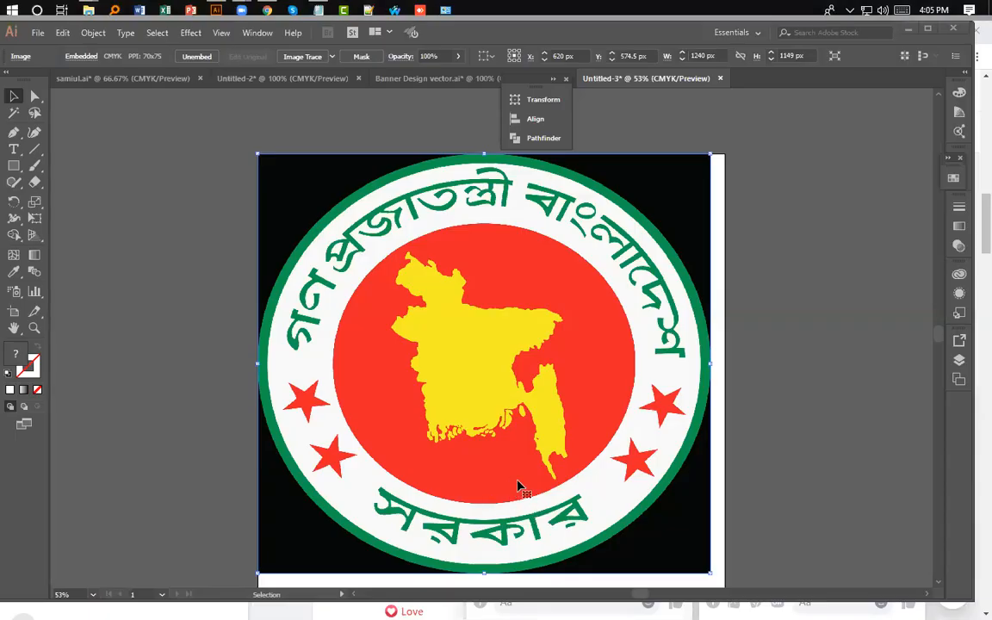
pyautogui.moveTo(502, 416); pyautogui.dragTo(472, 402)
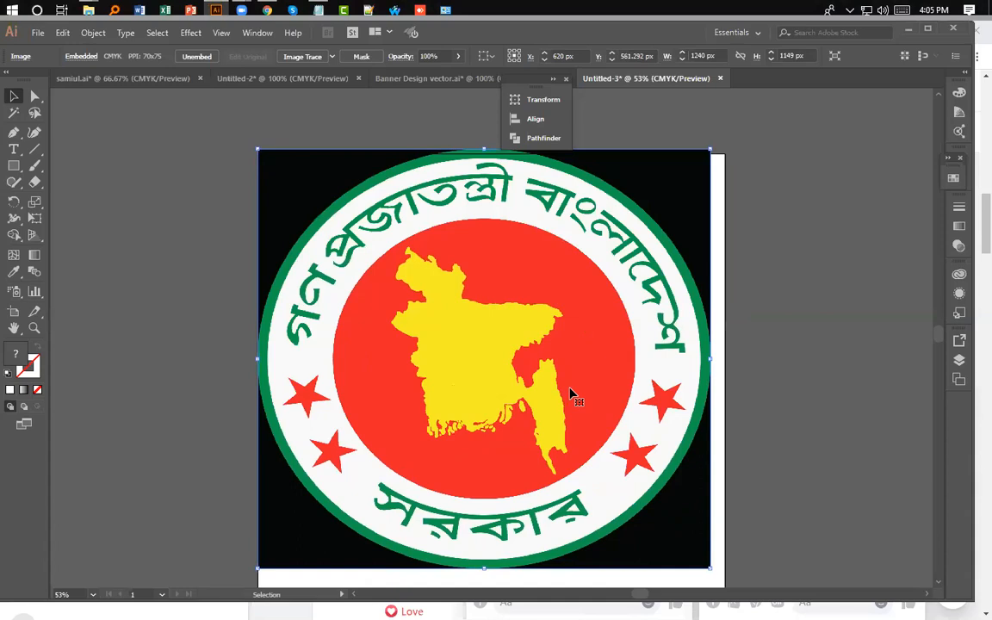
pyautogui.moveTo(714, 570); pyautogui.dragTo(724, 578)
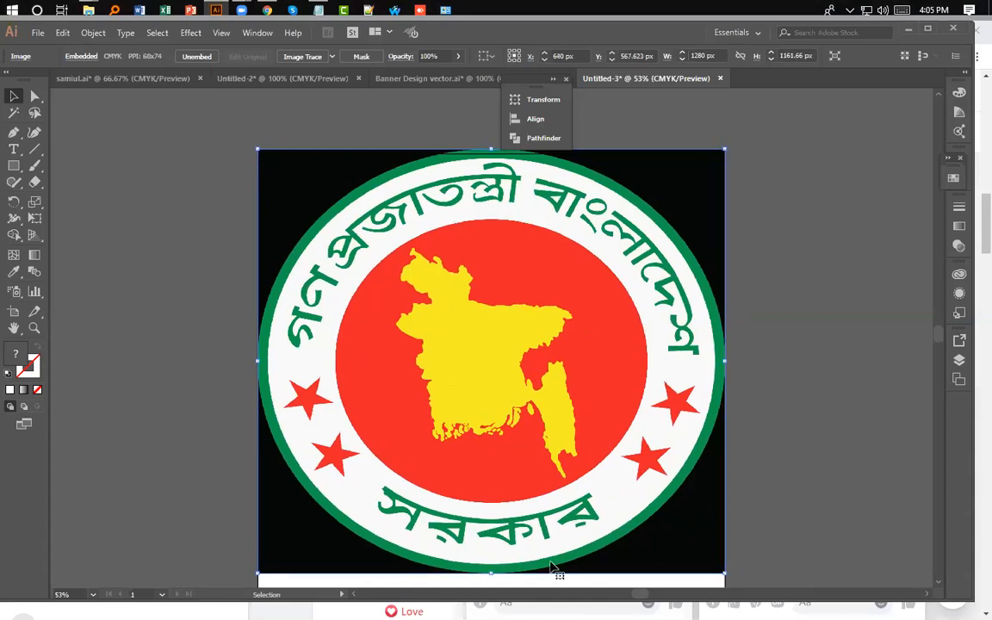
pyautogui.moveTo(491, 583); pyautogui.dragTo(491, 586)
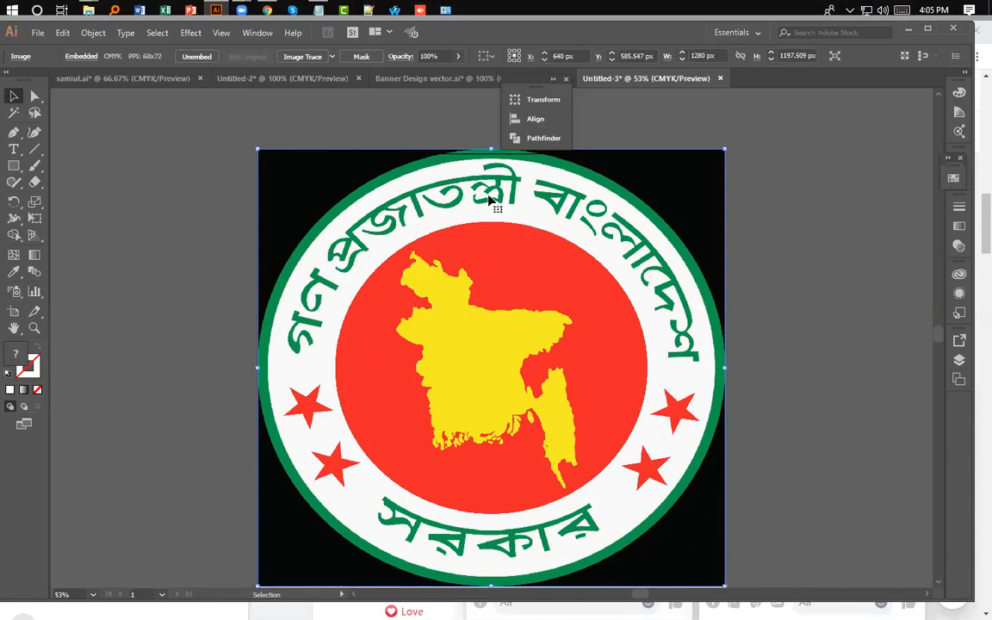
pyautogui.click(552, 81)
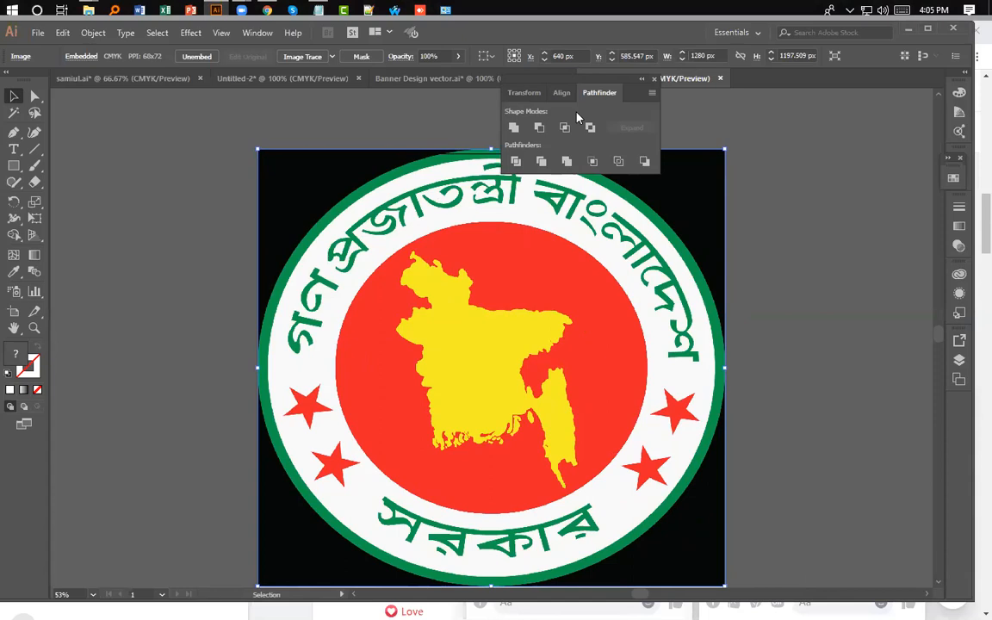
pyautogui.click(652, 79)
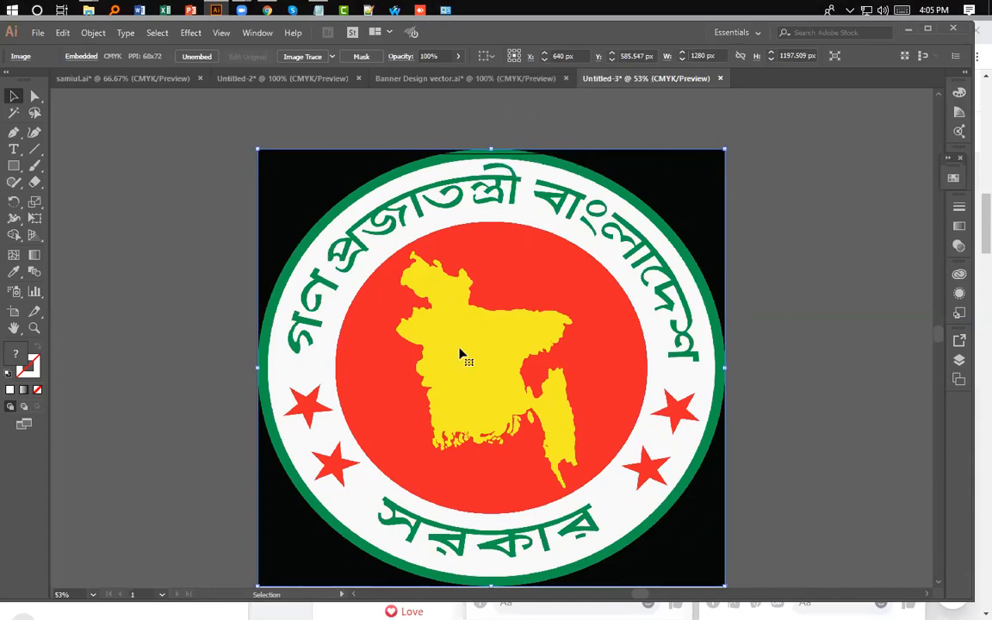
pyautogui.click(14, 131)
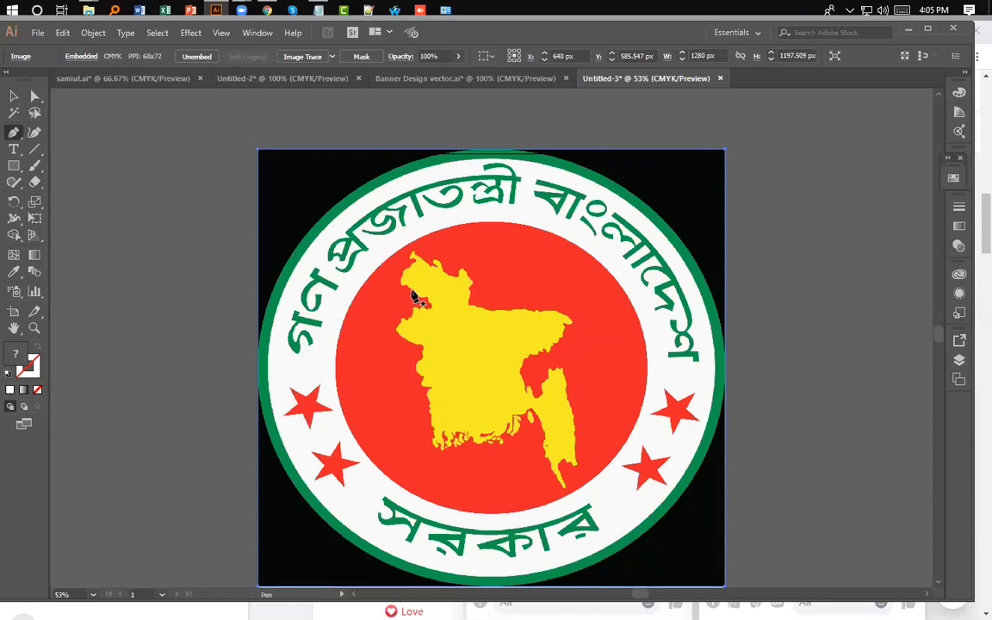
pyautogui.click(413, 292)
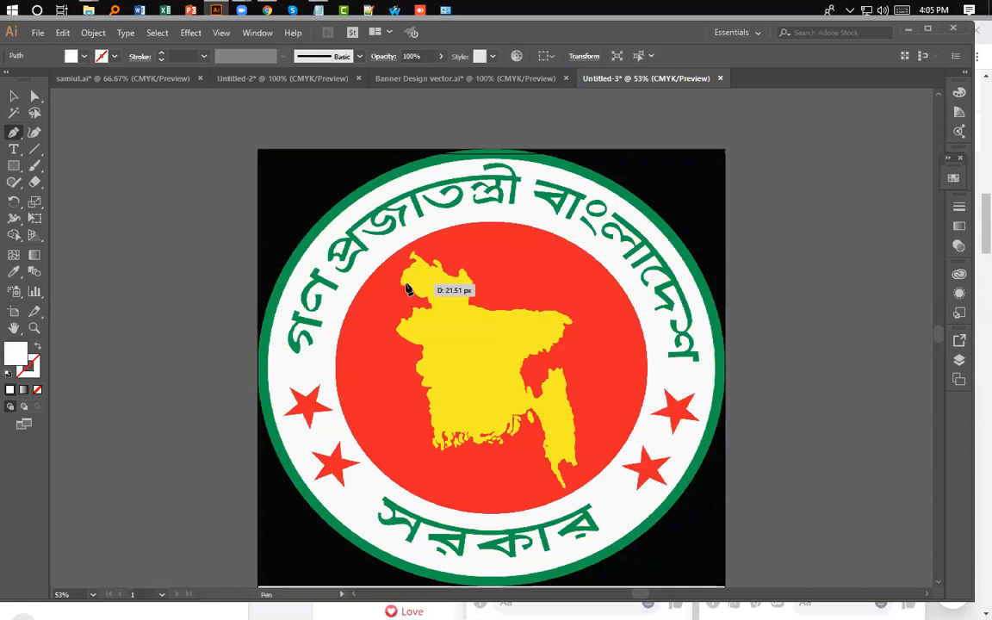
pyautogui.click(406, 285)
pyautogui.click(403, 284)
pyautogui.click(403, 279)
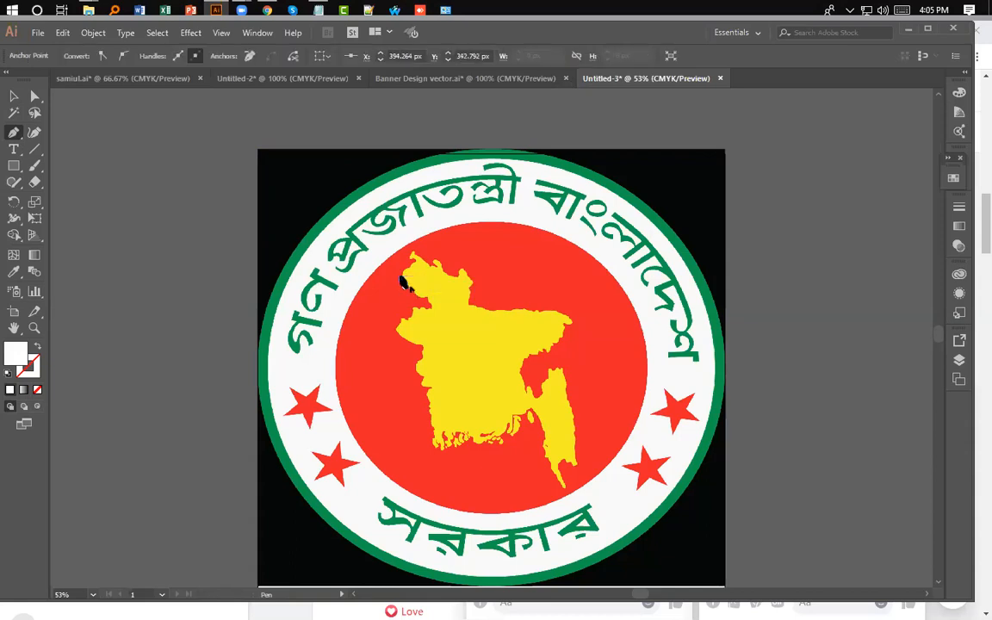
pyautogui.click(406, 274)
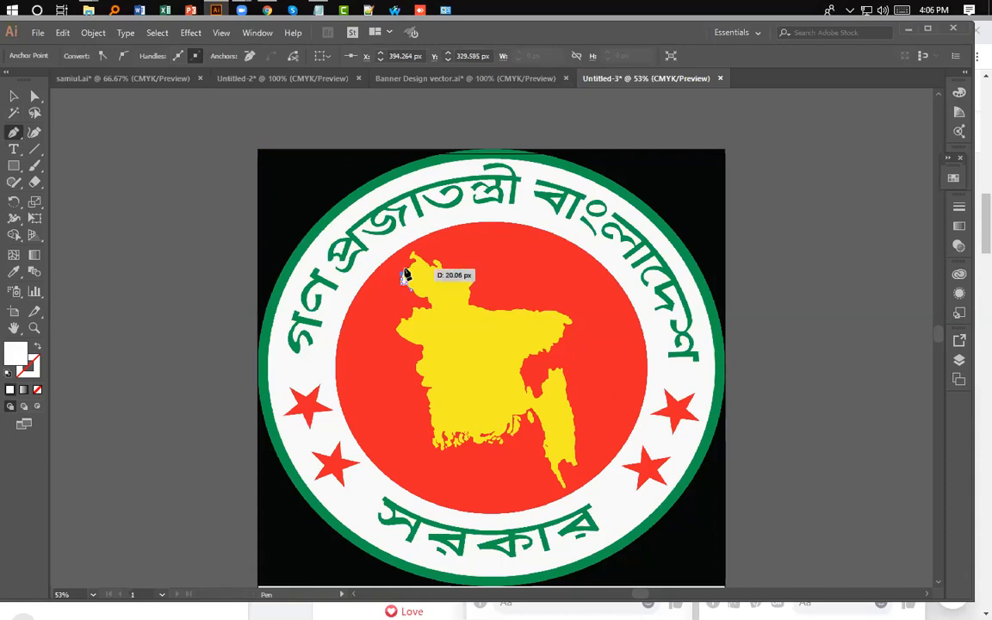
pyautogui.click(411, 269)
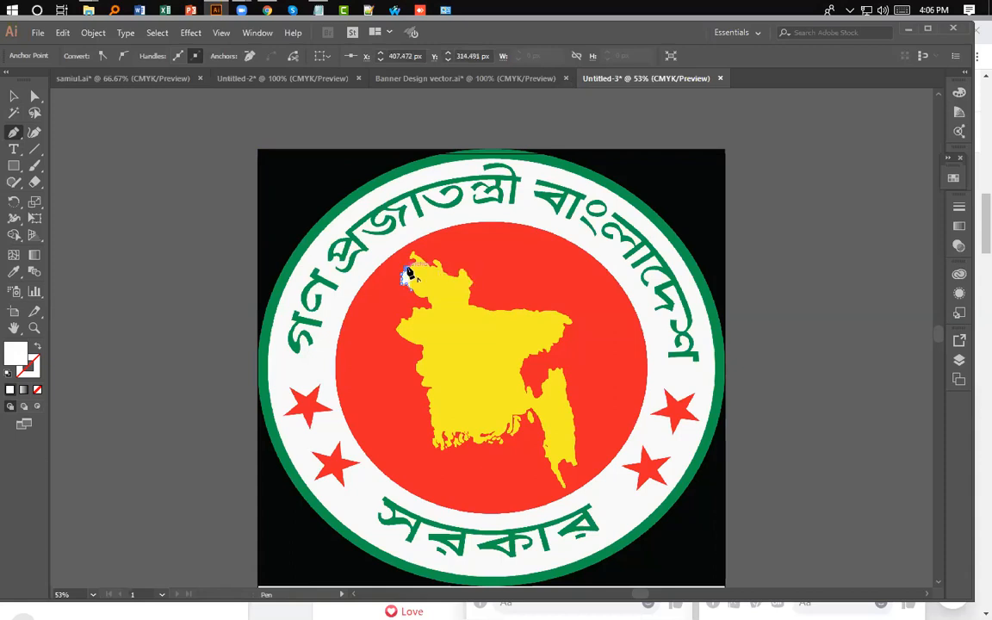
pyautogui.click(417, 266)
pyautogui.click(420, 263)
pyautogui.click(413, 259)
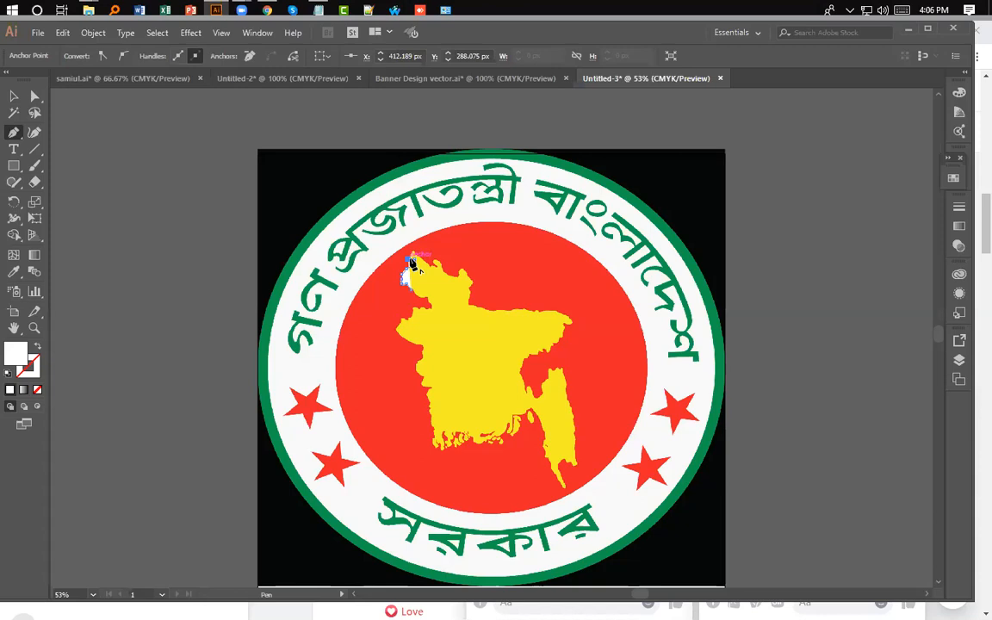
pyautogui.click(411, 261)
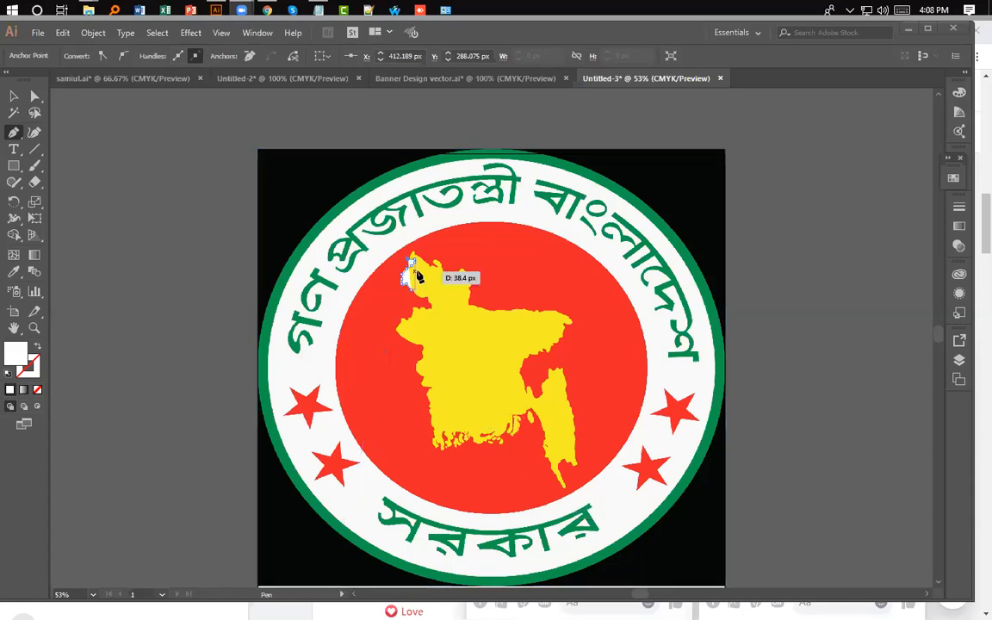
pyautogui.click(14, 95)
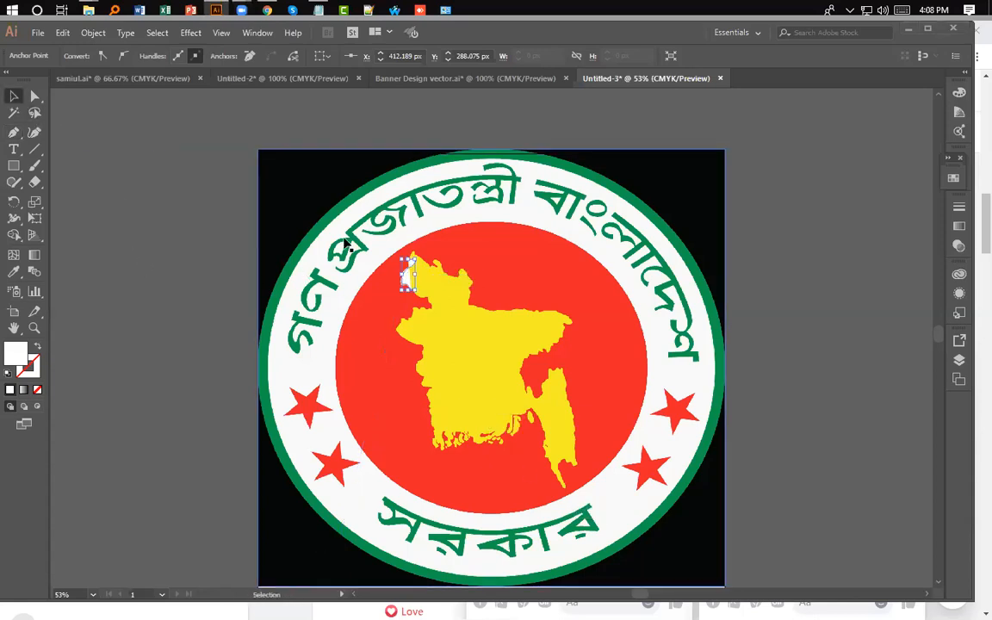
pyautogui.press('Delete')
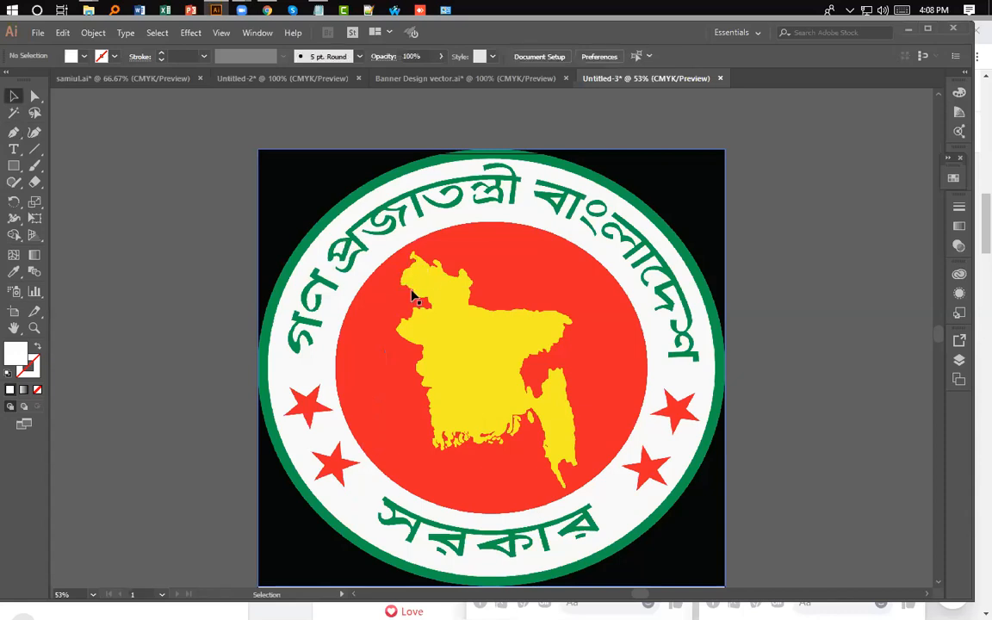
# Trace the yellow map's northwestern edge with the Pen tool, from the notch on its west side up to the northern tip
pyautogui.click(14, 132)
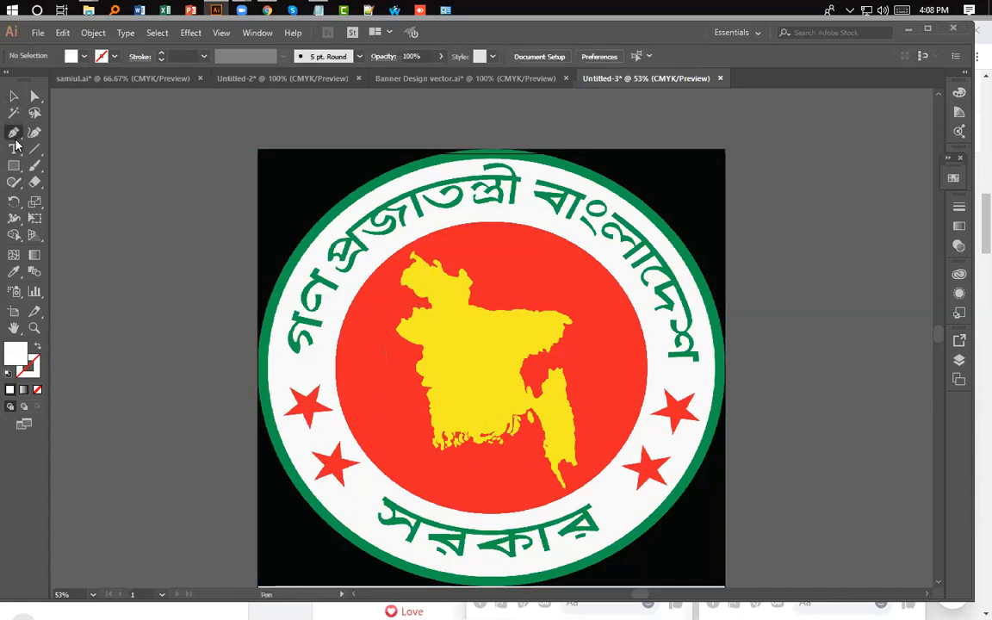
pyautogui.click(415, 295)
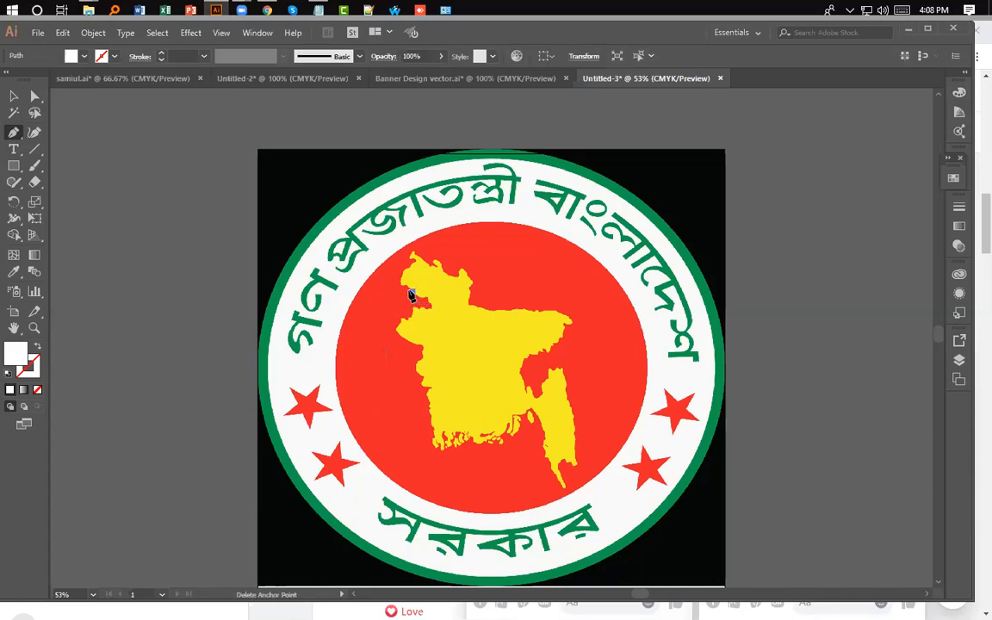
pyautogui.click(408, 290)
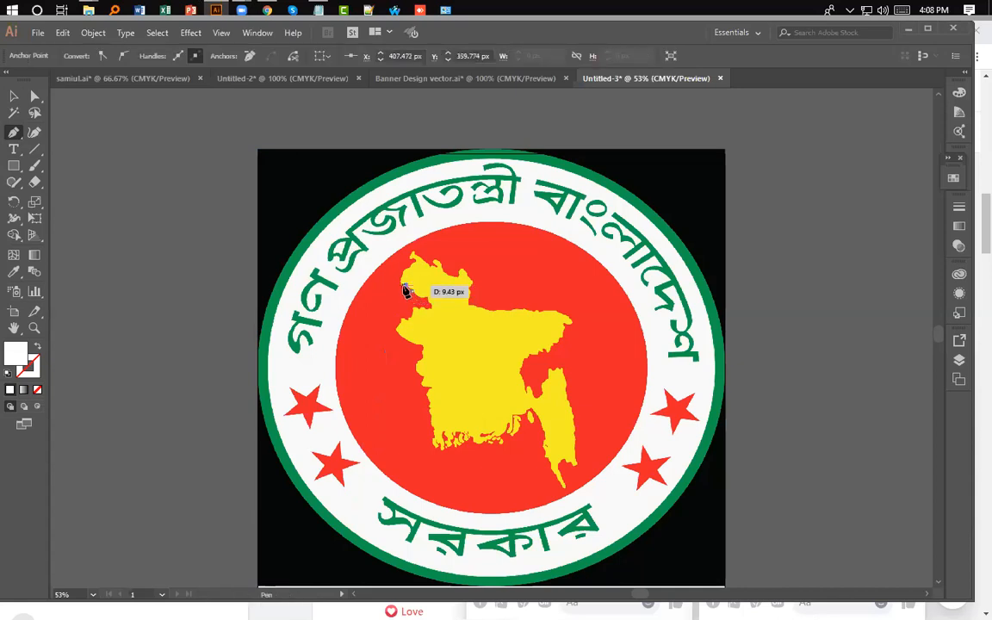
pyautogui.click(402, 287)
pyautogui.click(401, 281)
pyautogui.click(404, 278)
pyautogui.click(409, 274)
pyautogui.click(414, 263)
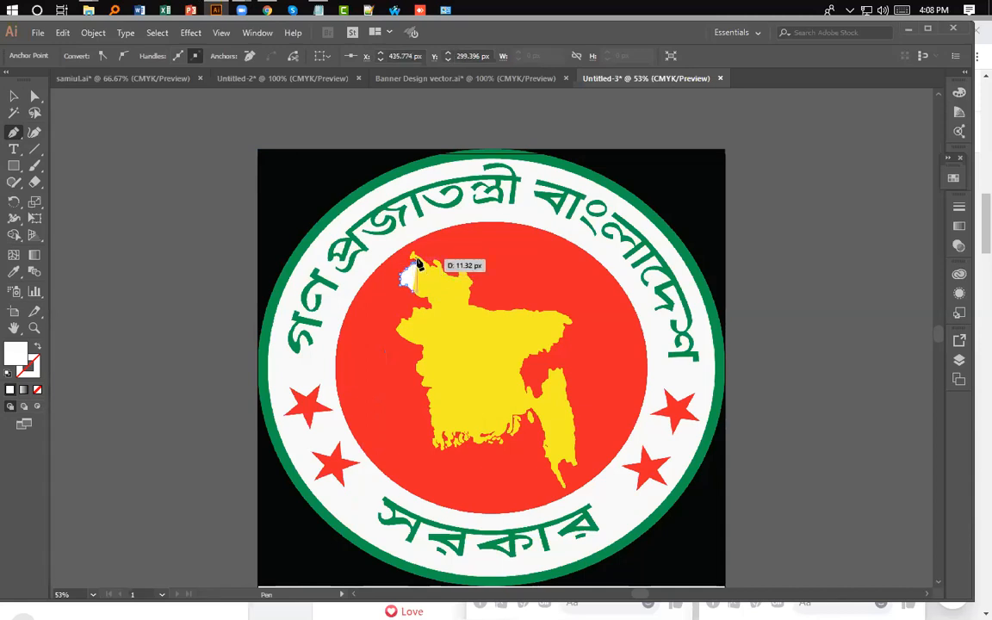
pyautogui.click(414, 261)
pyautogui.click(410, 258)
pyautogui.click(416, 255)
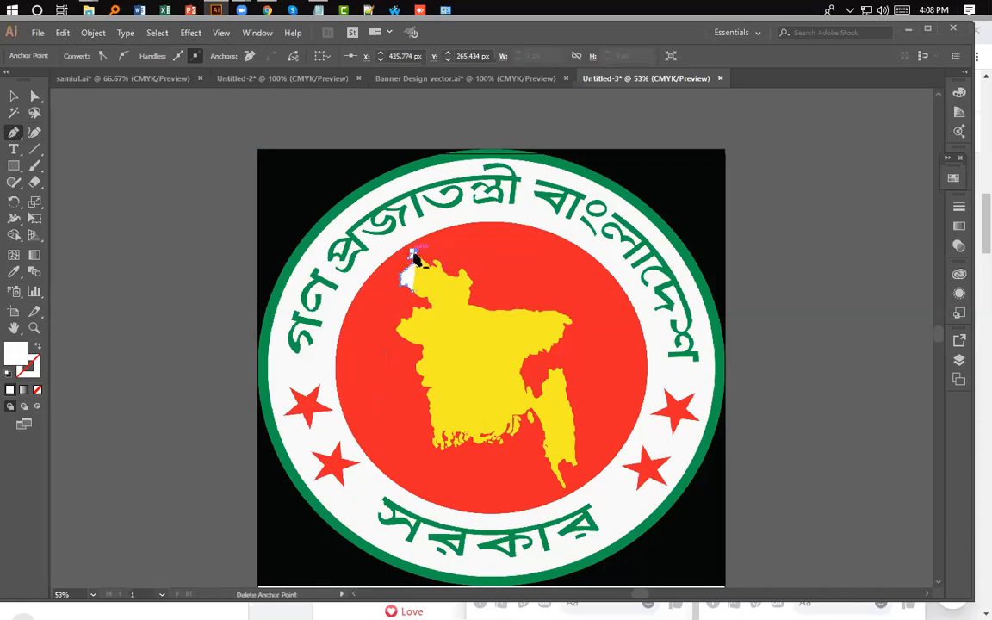
# Continue the Pen path along the map's jagged northern edge, from the northern tip east to the dip before the second peak
pyautogui.click(423, 262)
pyautogui.click(425, 264)
pyautogui.click(428, 268)
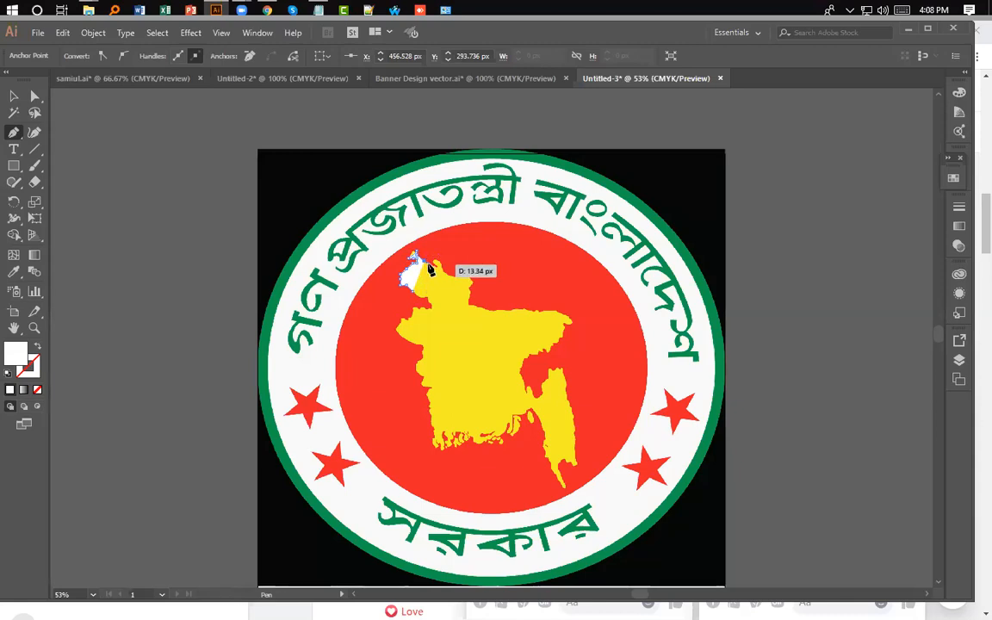
pyautogui.click(437, 271)
pyautogui.click(439, 272)
pyautogui.click(435, 268)
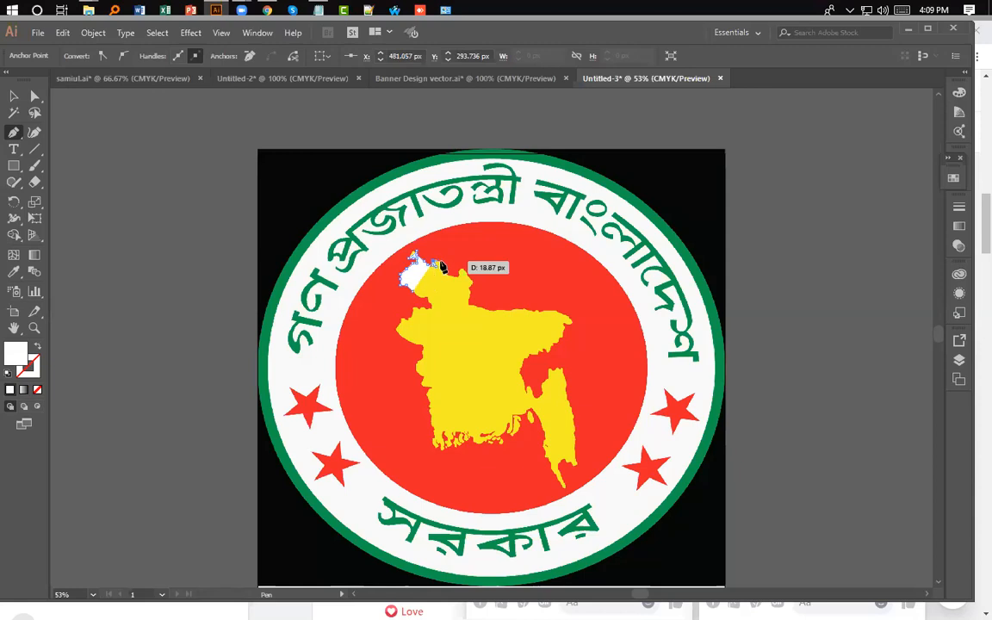
pyautogui.click(439, 269)
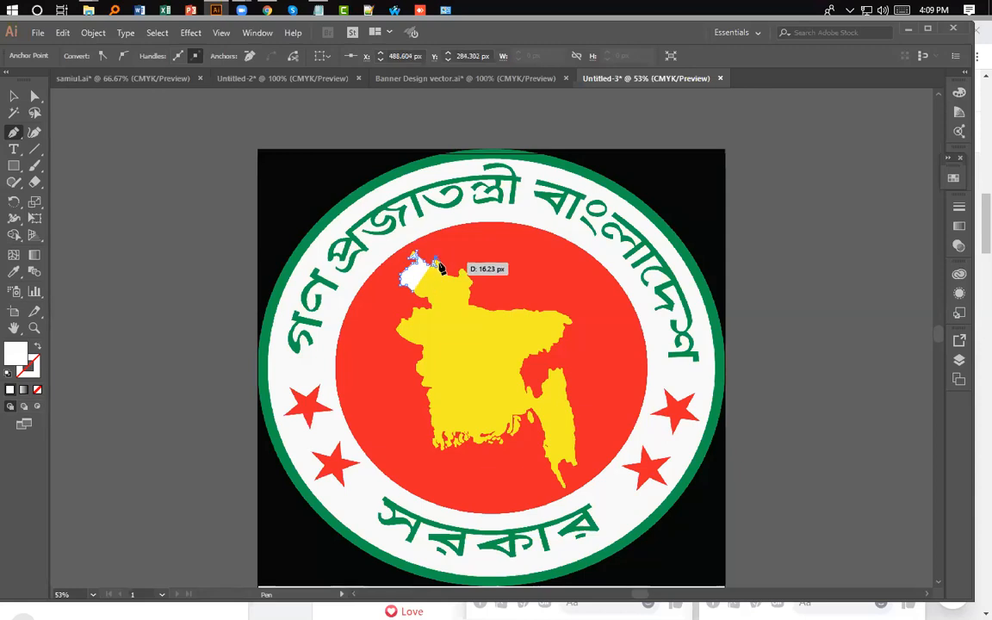
pyautogui.click(443, 274)
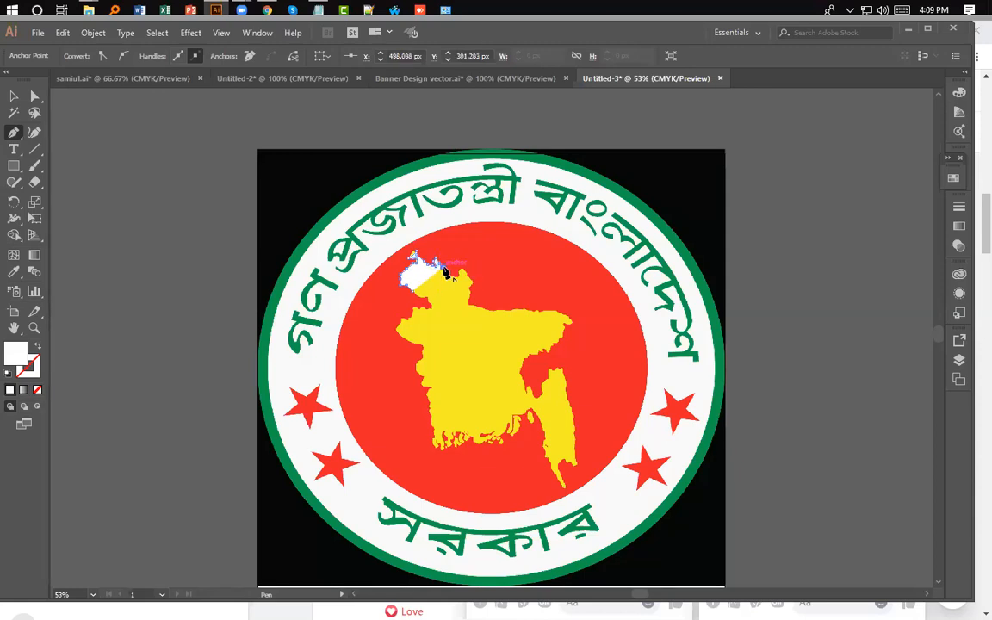
pyautogui.click(450, 278)
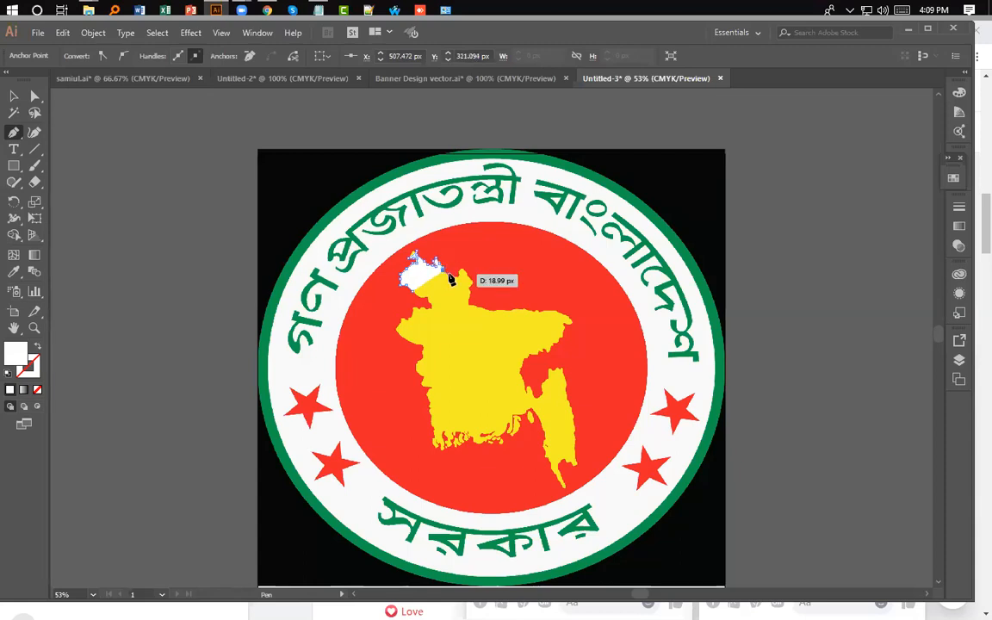
pyautogui.click(456, 281)
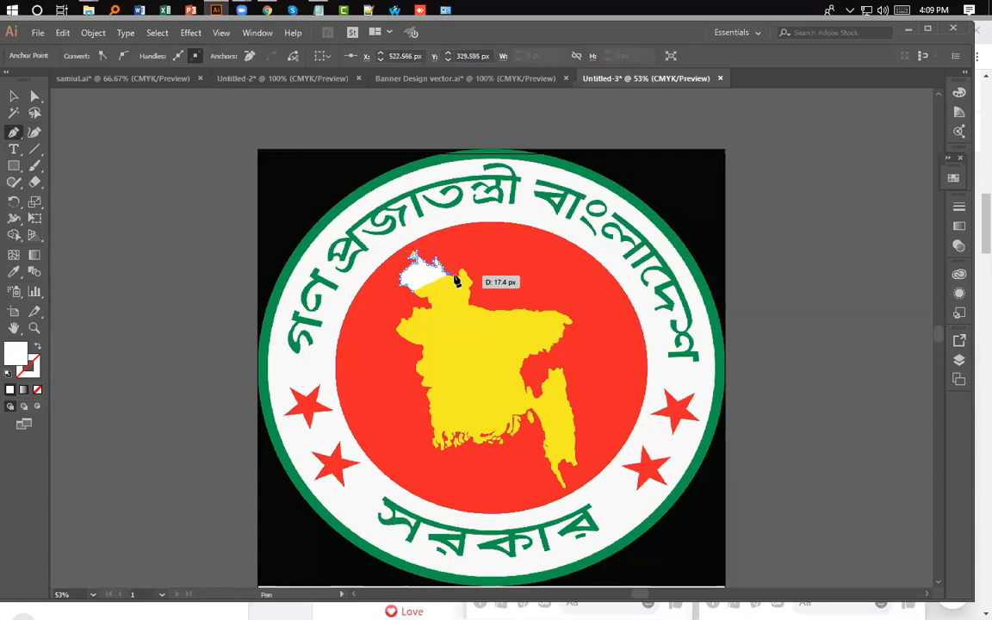
# Trace around the map's second northern peak and down its east side to just above the long northern border
pyautogui.click(461, 277)
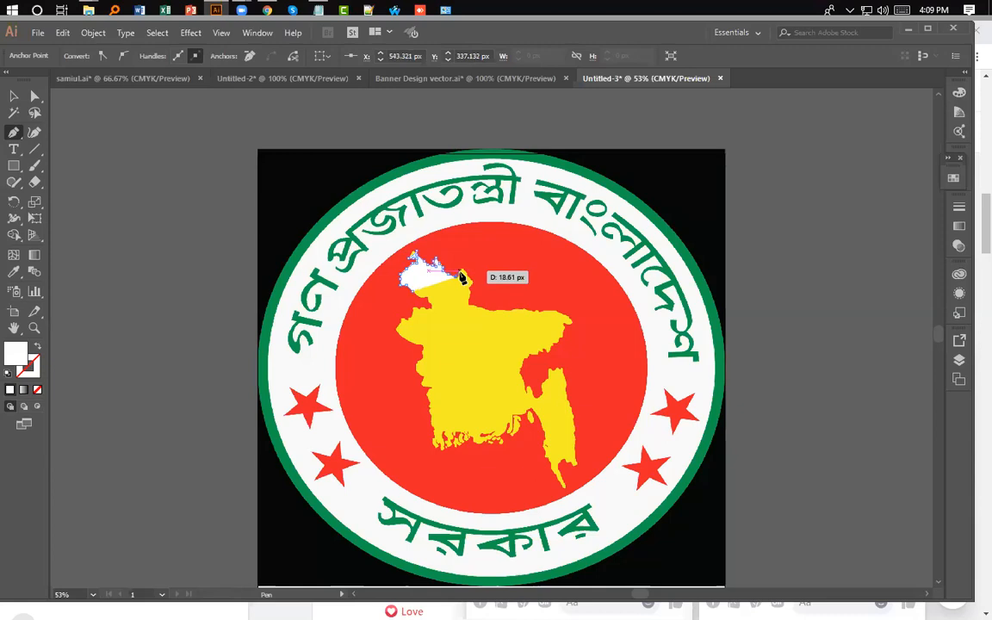
pyautogui.click(465, 275)
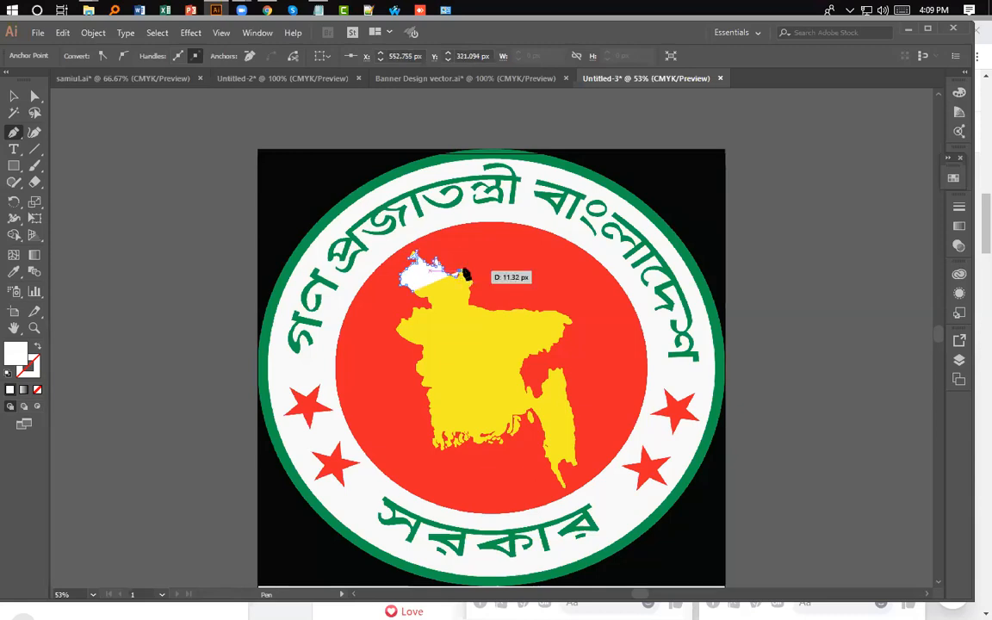
pyautogui.click(468, 276)
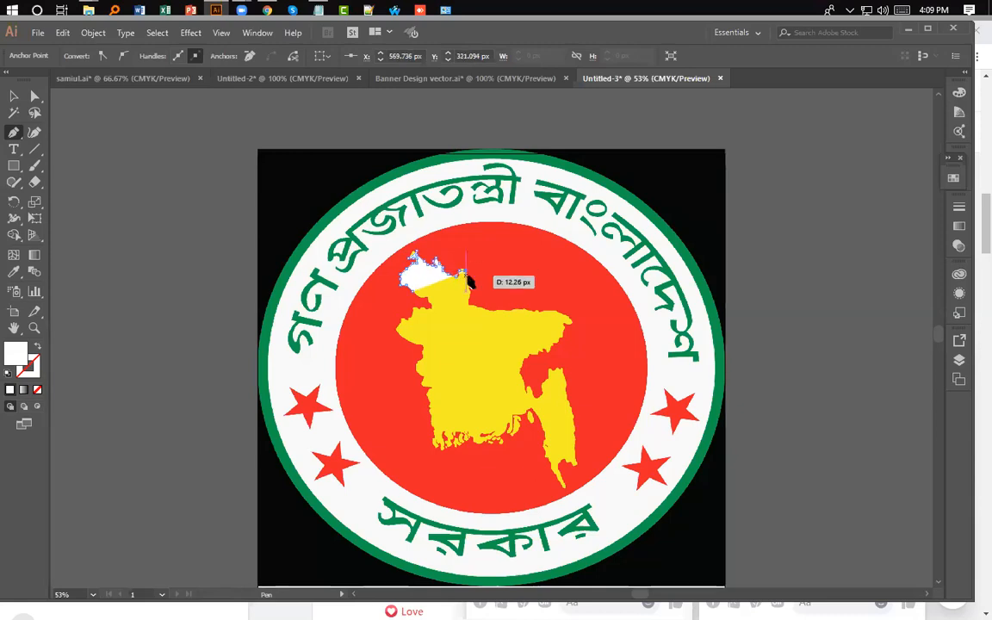
pyautogui.click(467, 277)
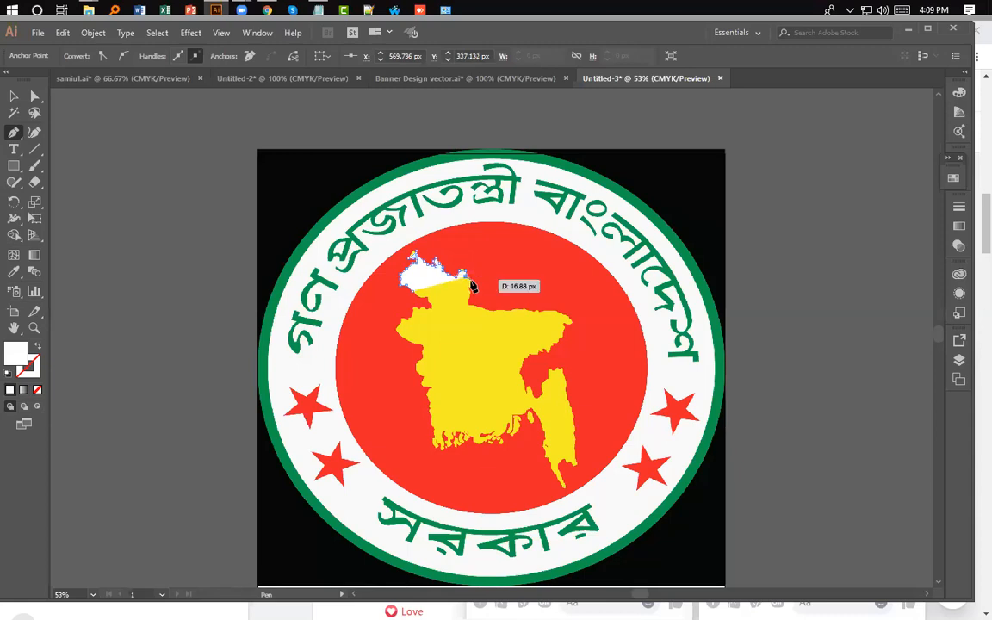
pyautogui.click(472, 287)
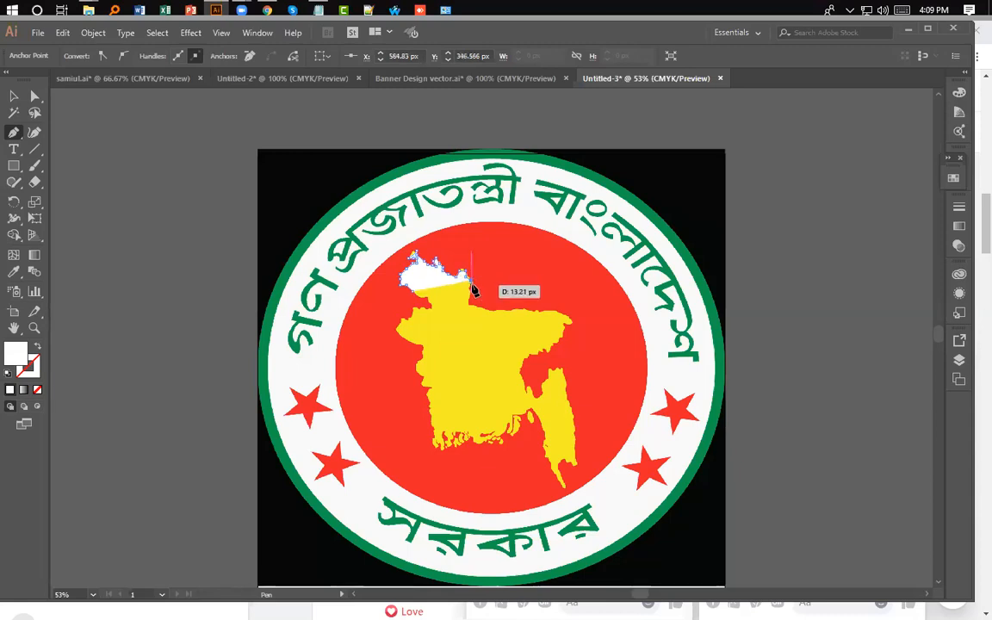
pyautogui.click(470, 296)
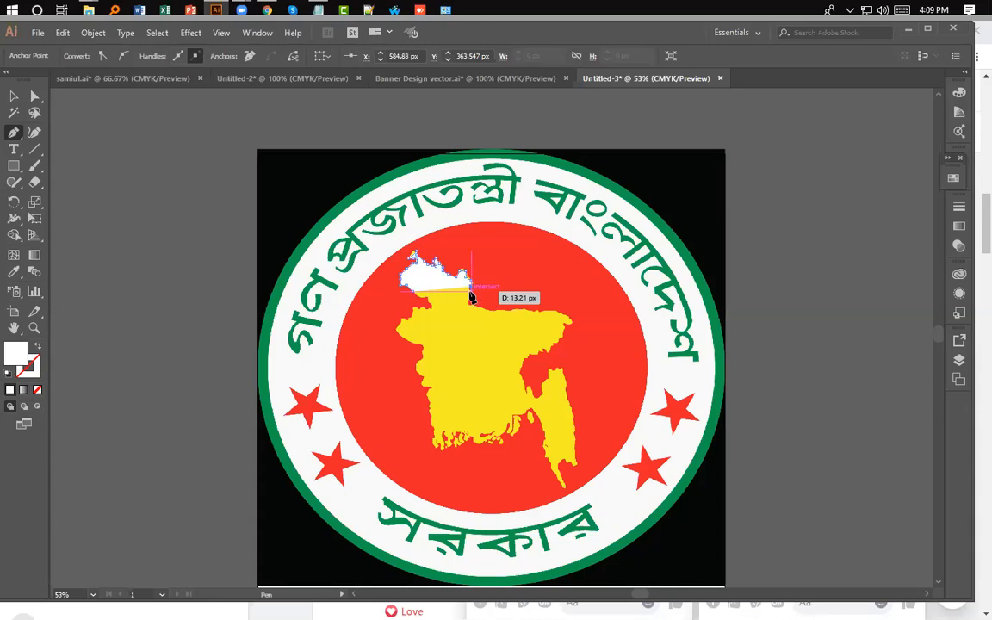
pyautogui.click(470, 299)
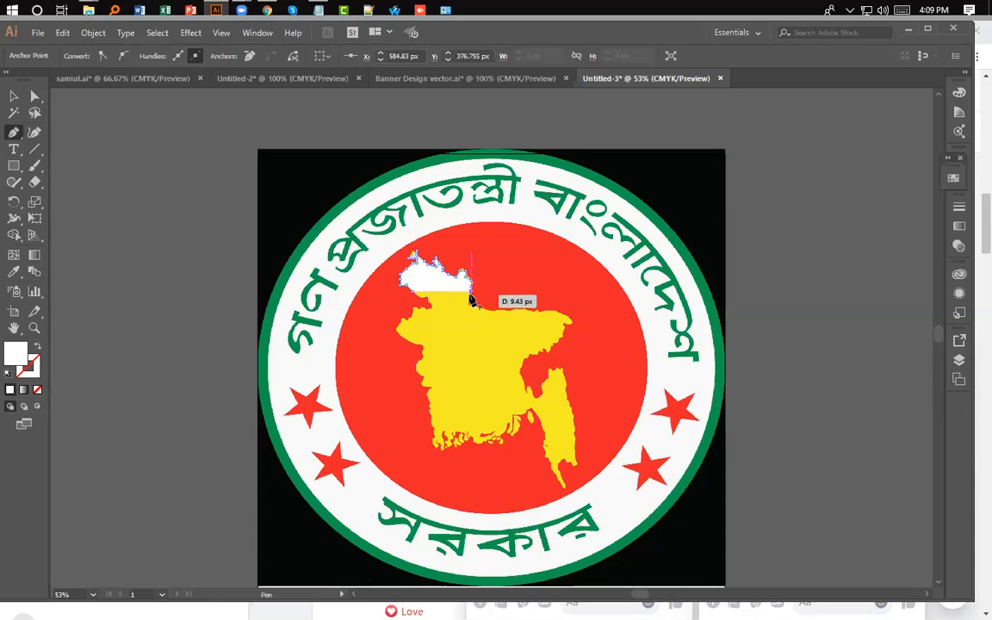
pyautogui.click(472, 304)
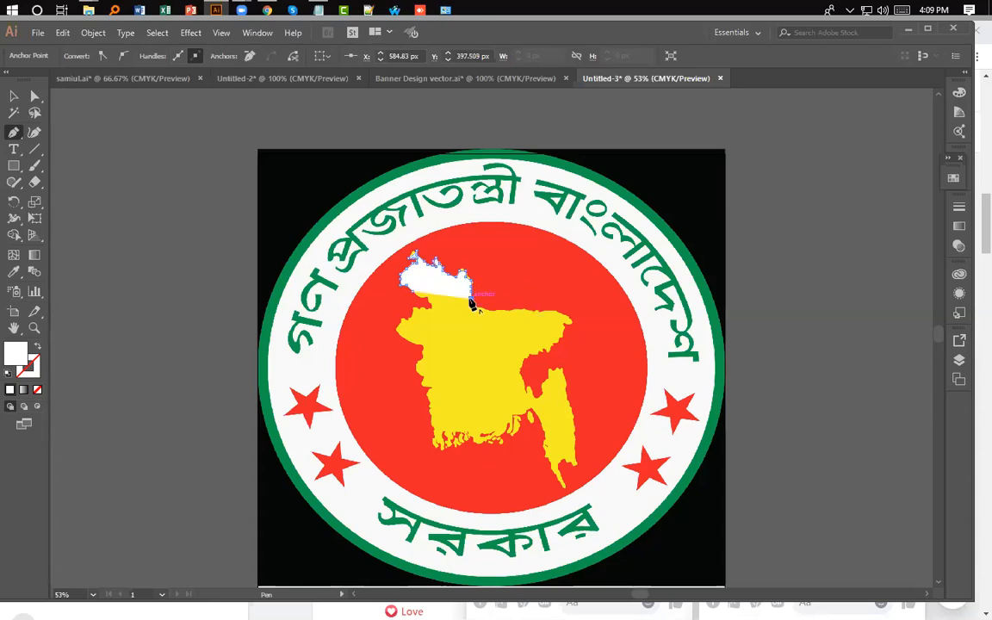
# Trace the map's nearly straight northern border eastward and round the pointed northeastern corner
pyautogui.click(467, 308)
pyautogui.click(477, 311)
pyautogui.click(488, 313)
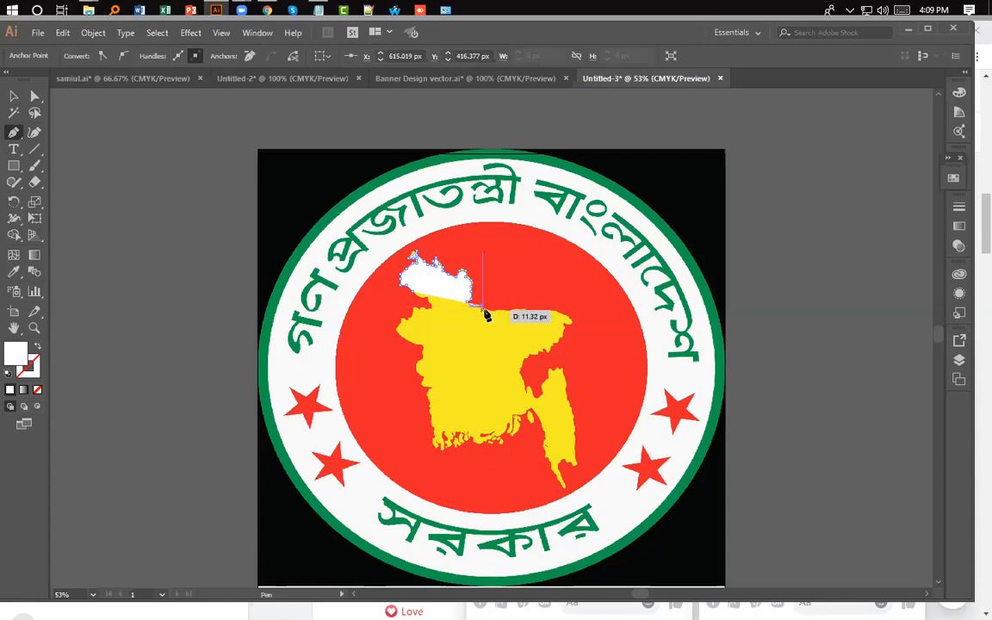
pyautogui.click(488, 315)
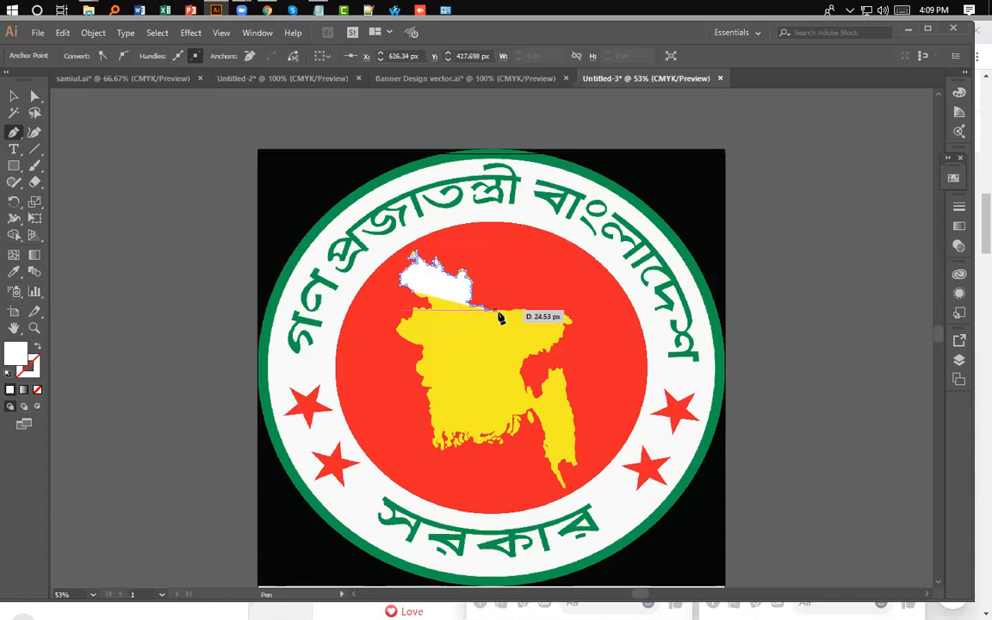
pyautogui.click(521, 315)
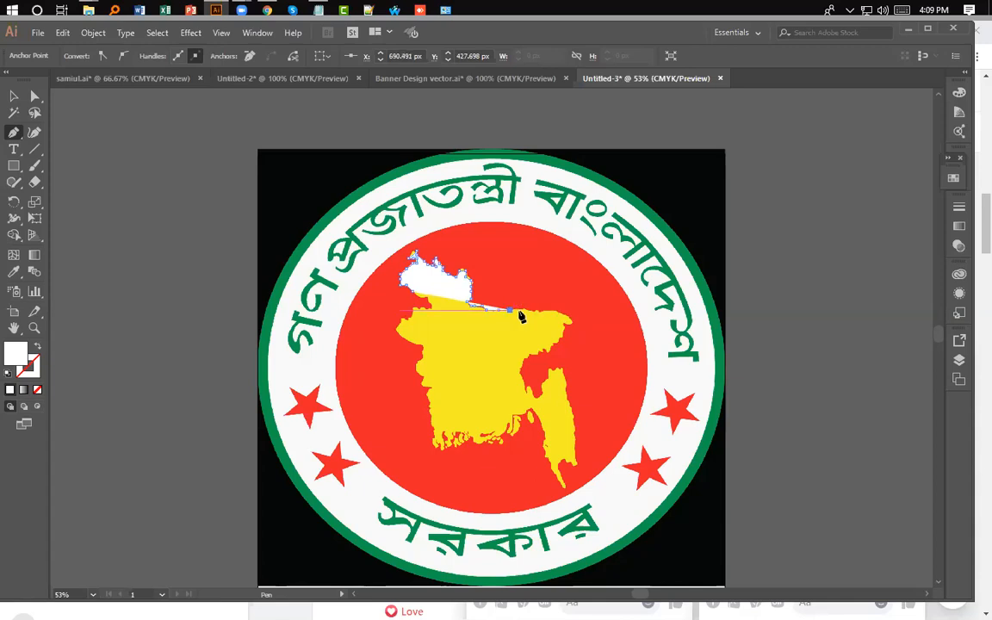
pyautogui.click(533, 315)
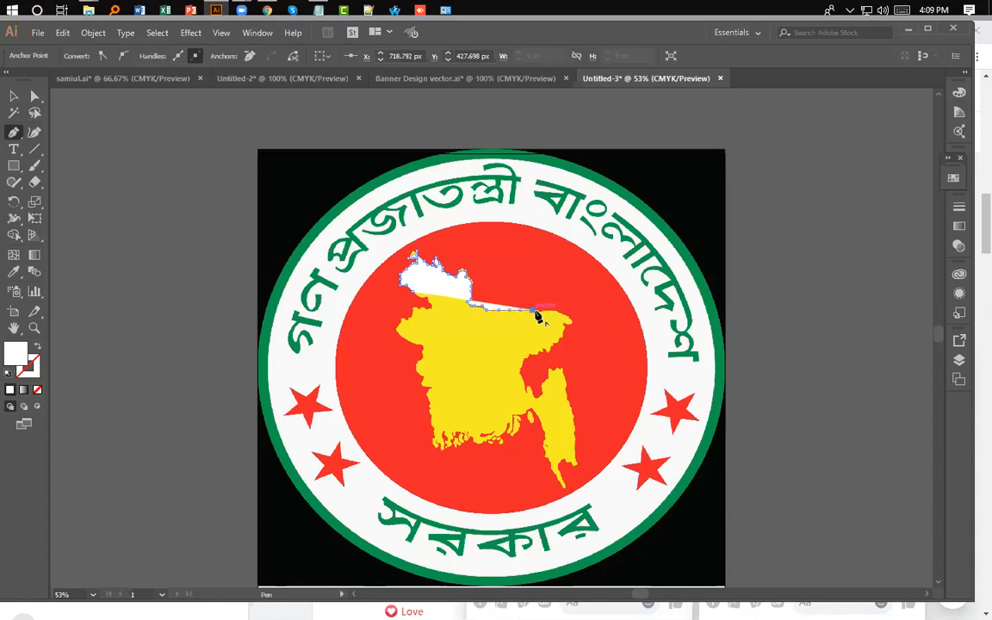
pyautogui.click(565, 317)
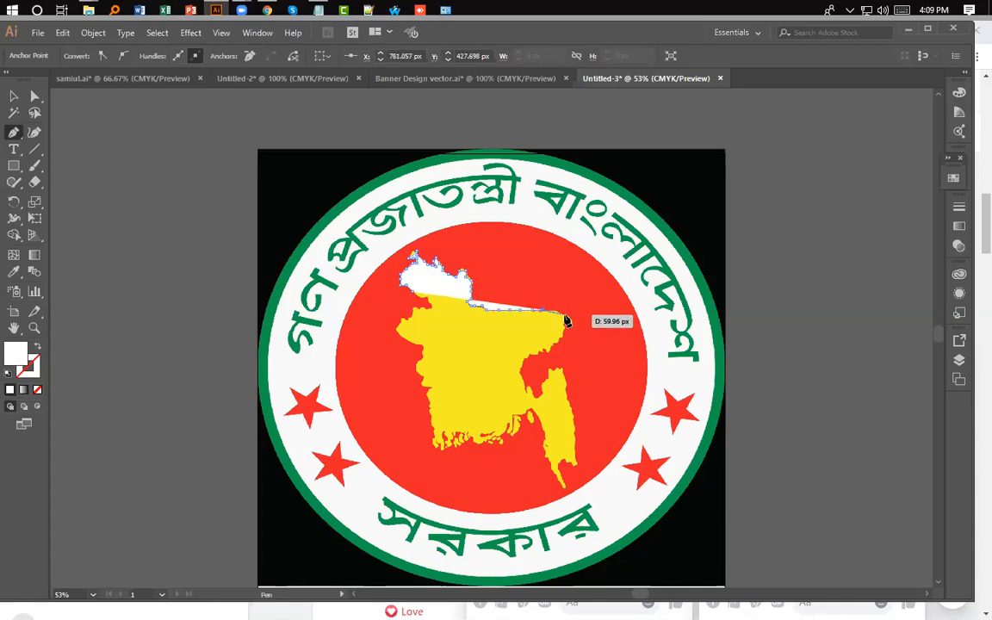
pyautogui.click(568, 323)
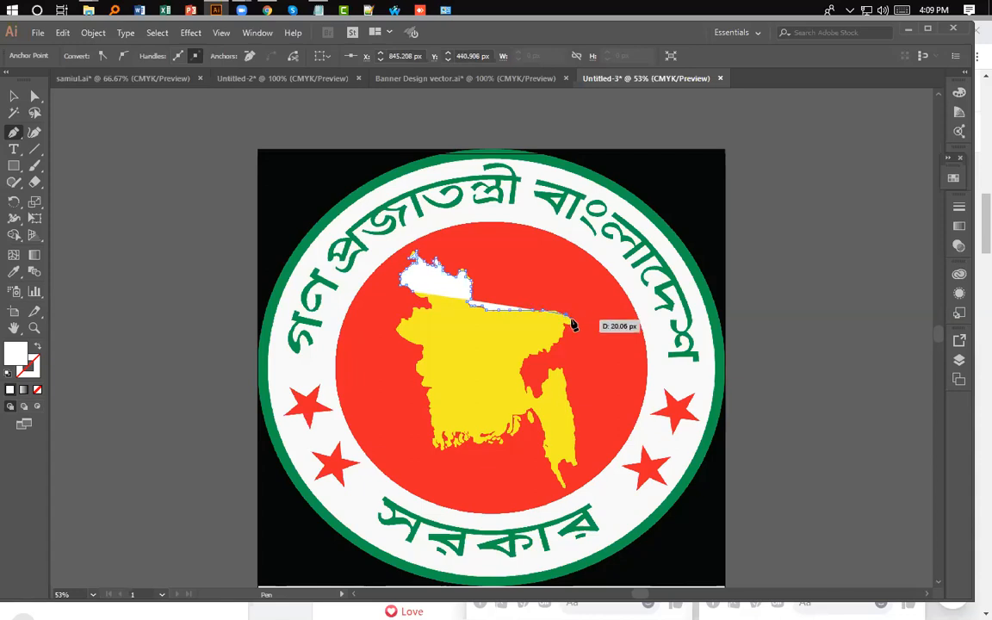
pyautogui.click(568, 329)
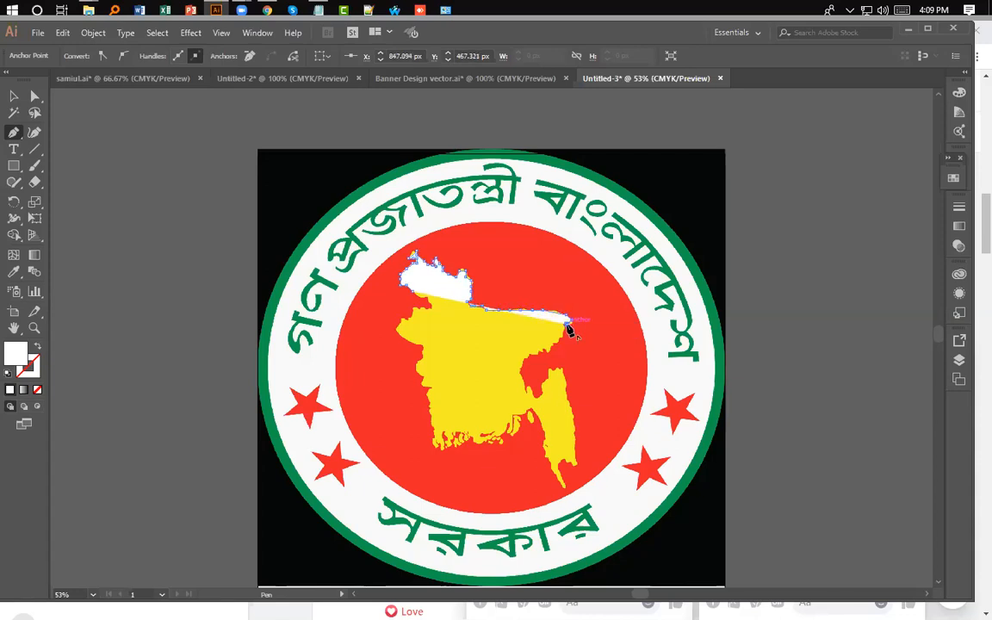
# Trace the map's eastern edge southwest from the northeastern corner and down the west side of the red inlet
pyautogui.moveTo(568, 331); pyautogui.dragTo(552, 360)
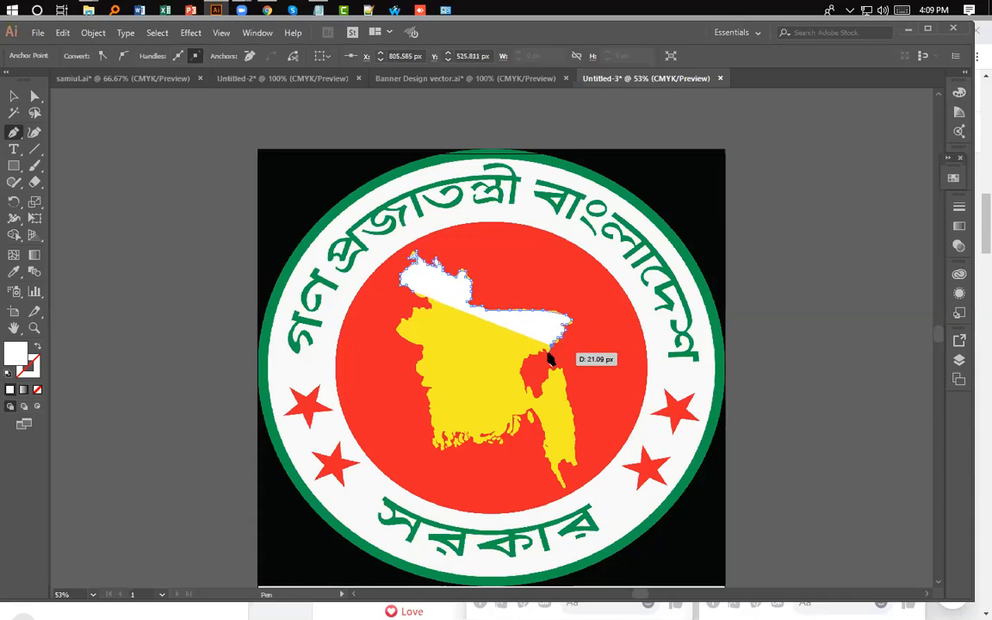
pyautogui.click(547, 351)
pyautogui.click(541, 352)
pyautogui.click(537, 352)
pyautogui.click(531, 355)
pyautogui.click(525, 360)
pyautogui.click(525, 364)
pyautogui.click(522, 368)
pyautogui.click(522, 370)
pyautogui.click(522, 375)
pyautogui.click(521, 379)
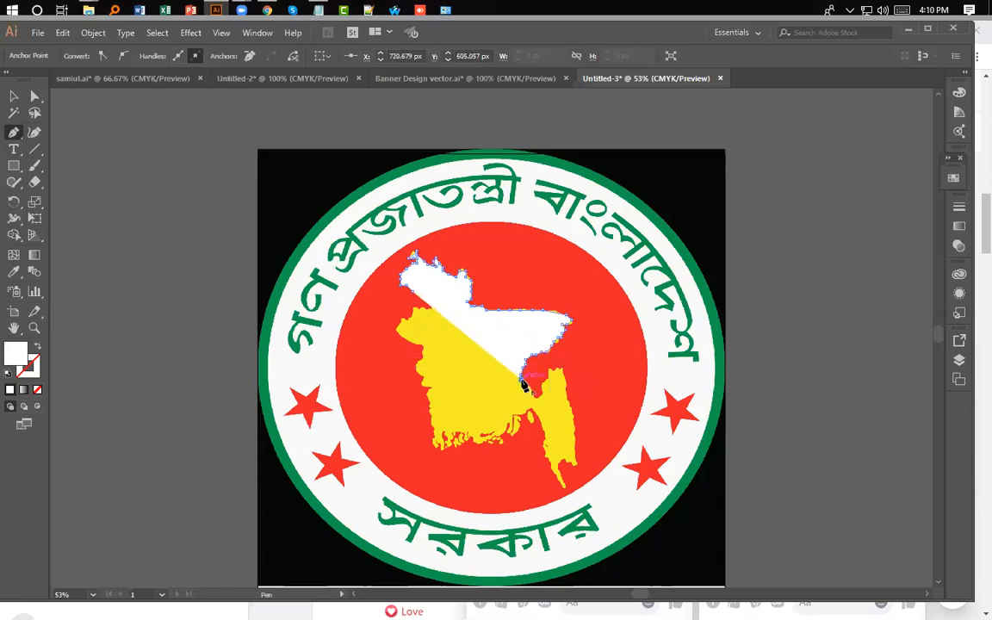
# Trace around the bottom of the red inlet and up its east side to the top of the southeastern strip
pyautogui.click(524, 387)
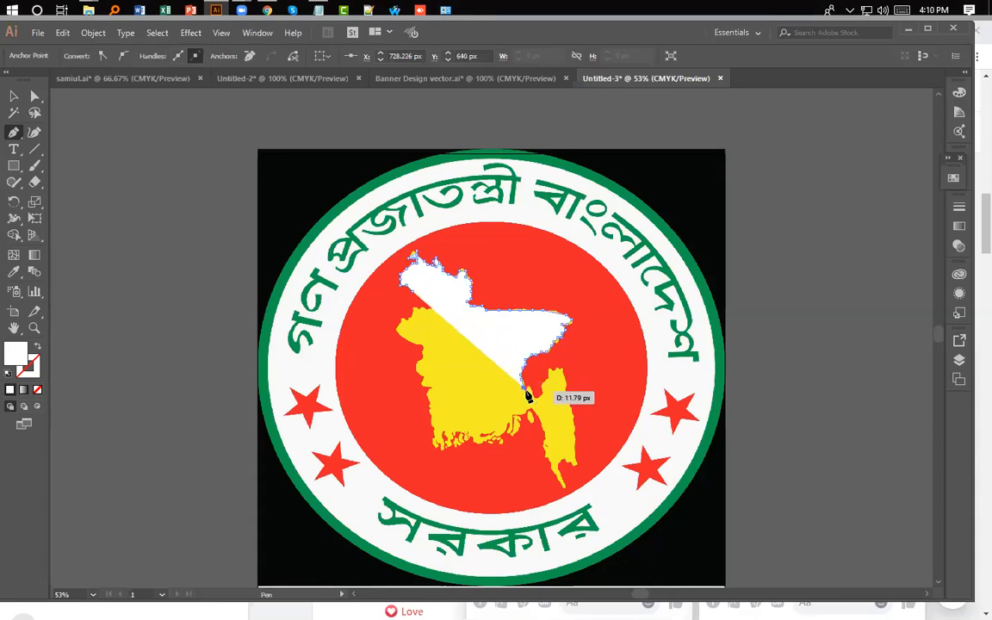
pyautogui.click(527, 392)
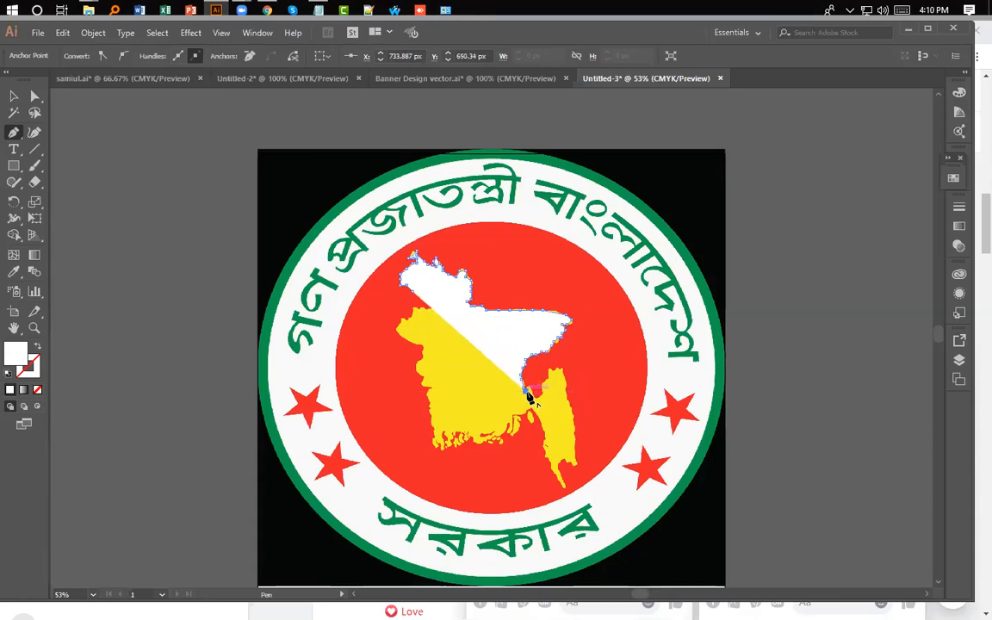
pyautogui.click(531, 389)
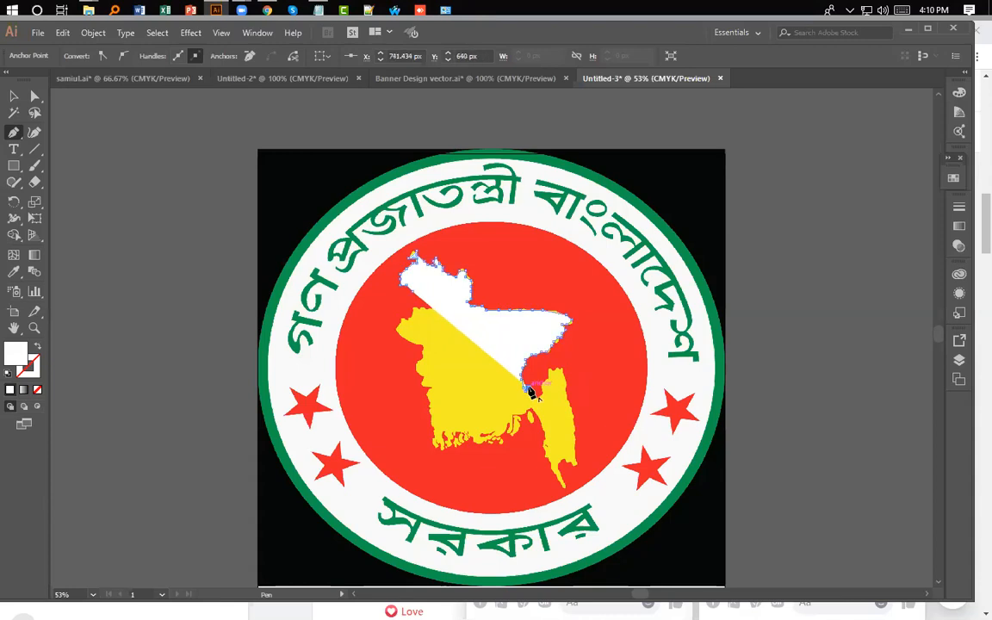
pyautogui.click(534, 398)
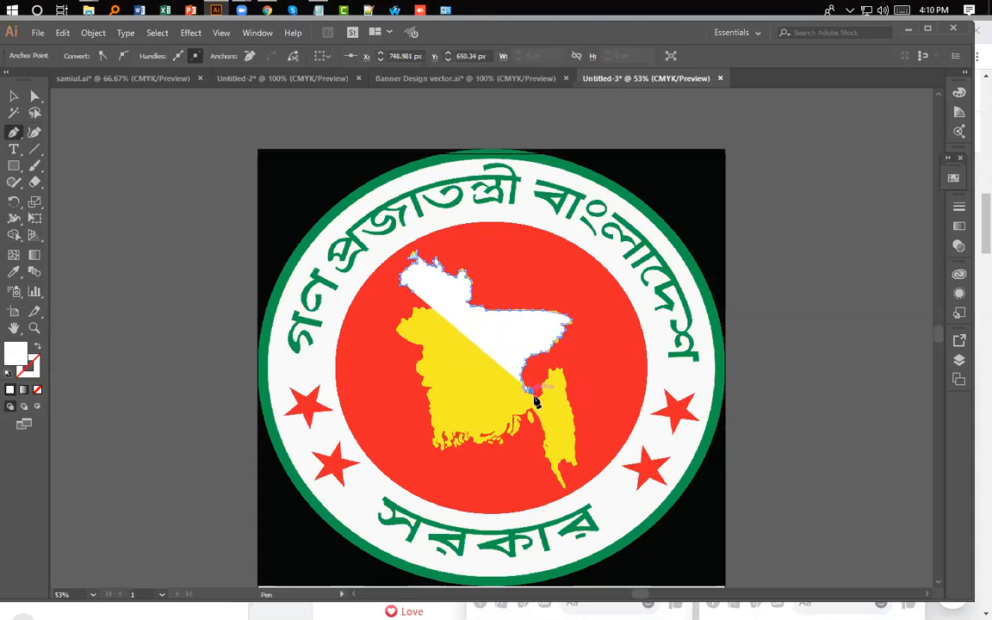
pyautogui.click(540, 399)
pyautogui.click(549, 399)
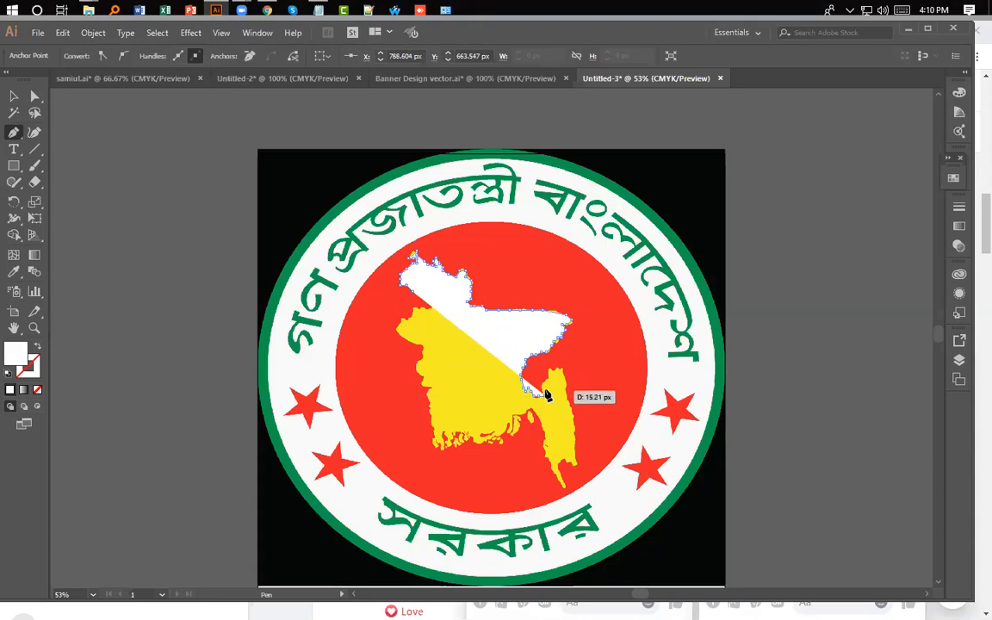
pyautogui.click(545, 388)
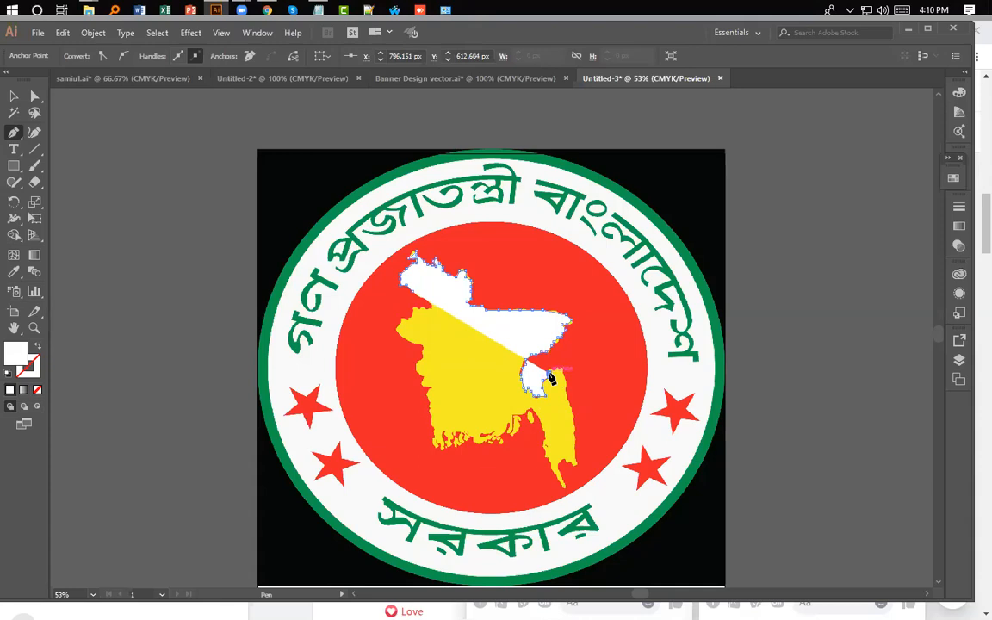
pyautogui.click(551, 372)
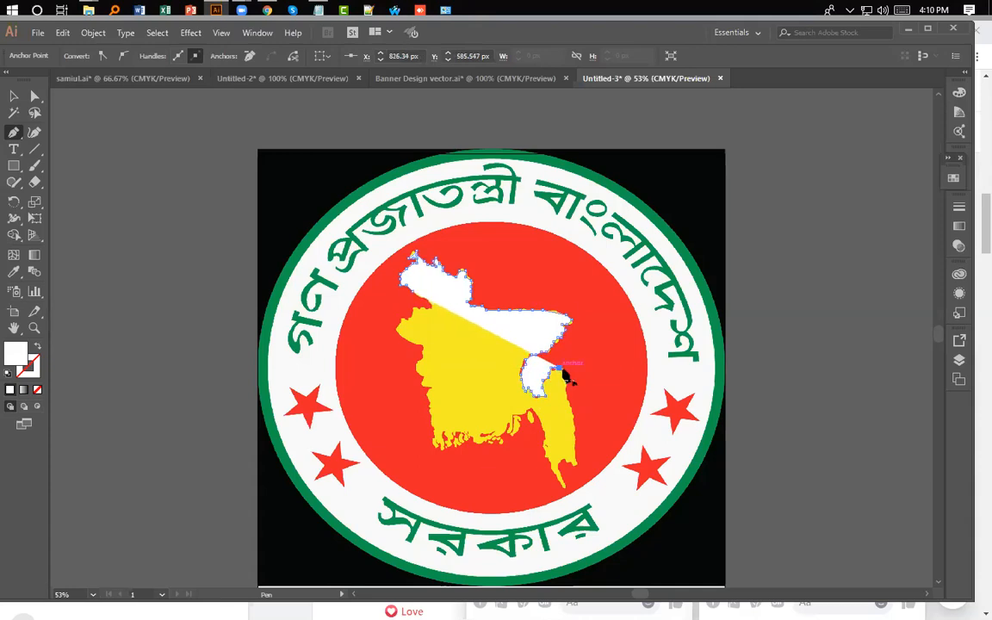
# Trace the southeastern strip down its east side, around the southern tip and back up to the central coast
pyautogui.hotkey('ctrl', 'shift', 'a')
pyautogui.moveTo(564, 383); pyautogui.dragTo(541, 421)
pyautogui.click(579, 470)
pyautogui.click(561, 463)
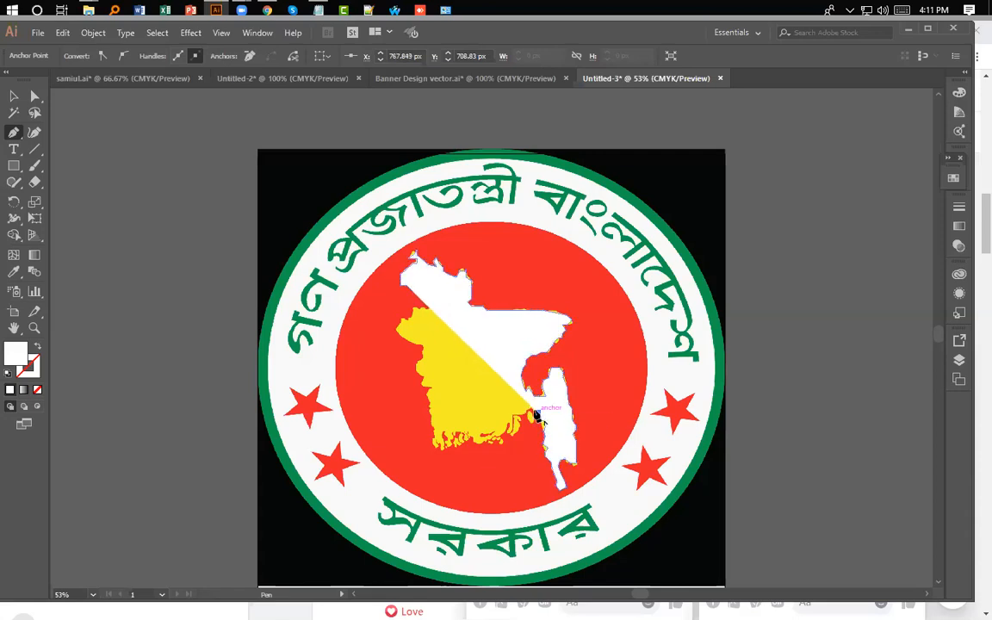
# Trace the small coastal protrusion west of the strip and on to the delta's eastern edge, setting the path's fill to None
pyautogui.click(531, 415)
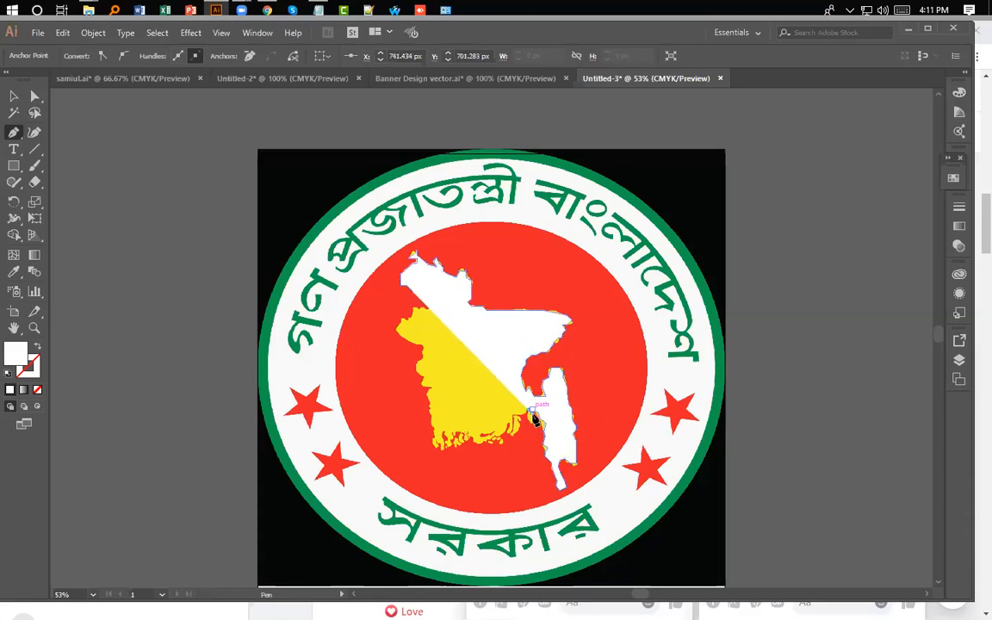
pyautogui.moveTo(535, 421); pyautogui.dragTo(536, 423)
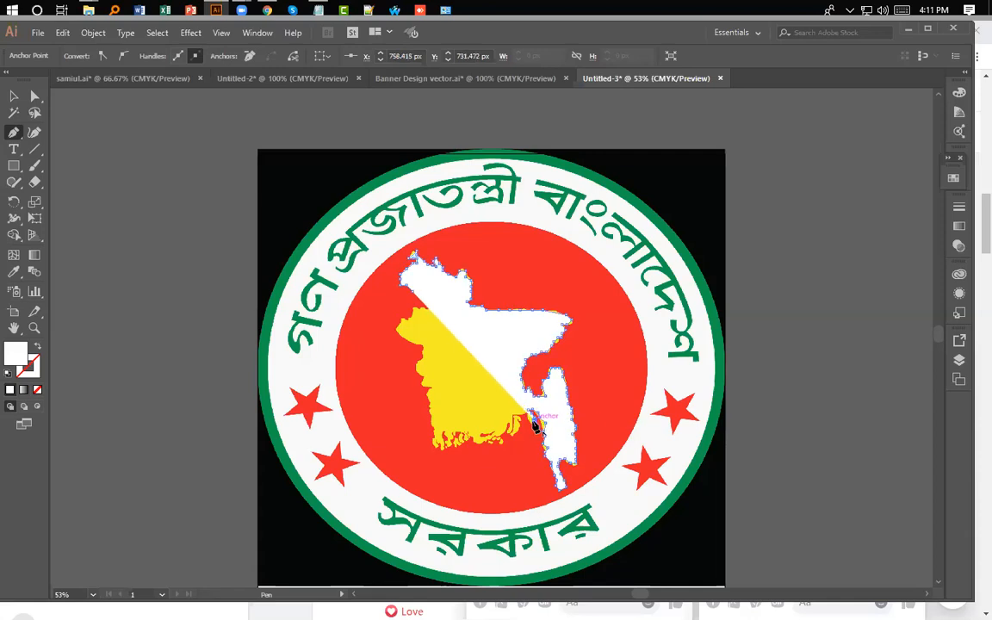
pyautogui.click(526, 416)
pyautogui.moveTo(521, 419); pyautogui.dragTo(17, 359)
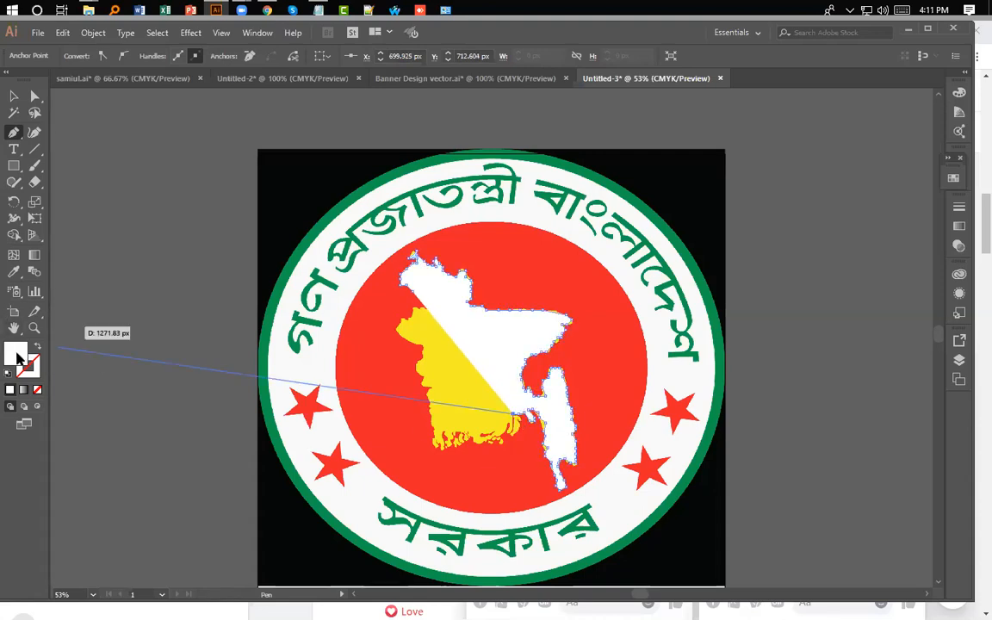
pyautogui.click(37, 390)
pyautogui.moveTo(515, 419); pyautogui.dragTo(514, 422)
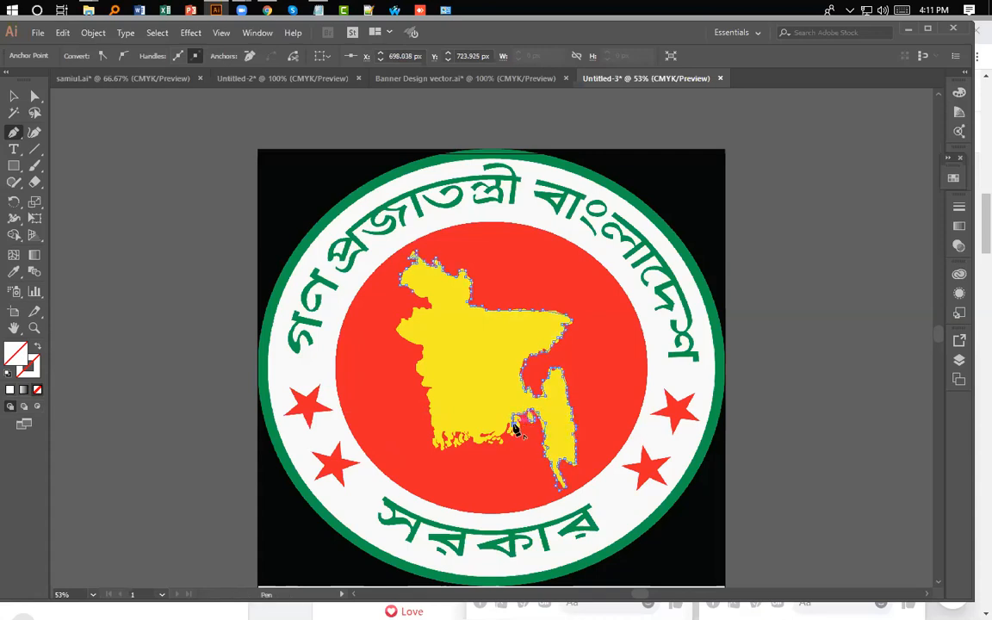
# Trace the delta's ragged southern coast westward and continue up the map's western edge to the tip of the western bulge
pyautogui.moveTo(512, 436); pyautogui.dragTo(445, 442)
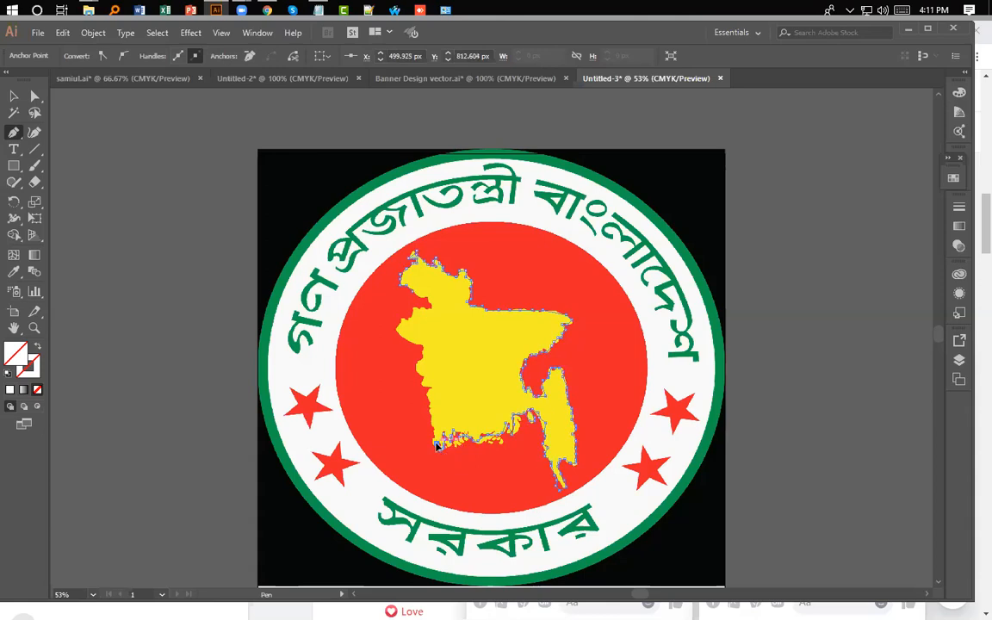
pyautogui.moveTo(434, 438); pyautogui.dragTo(428, 411)
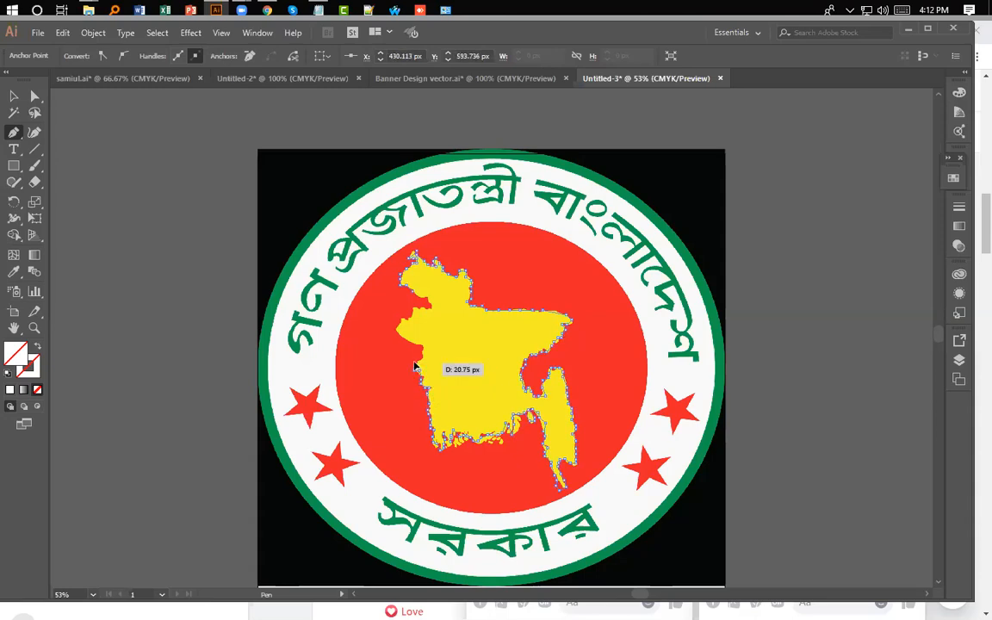
pyautogui.hotkey('ctrl', 'shift', 'a')
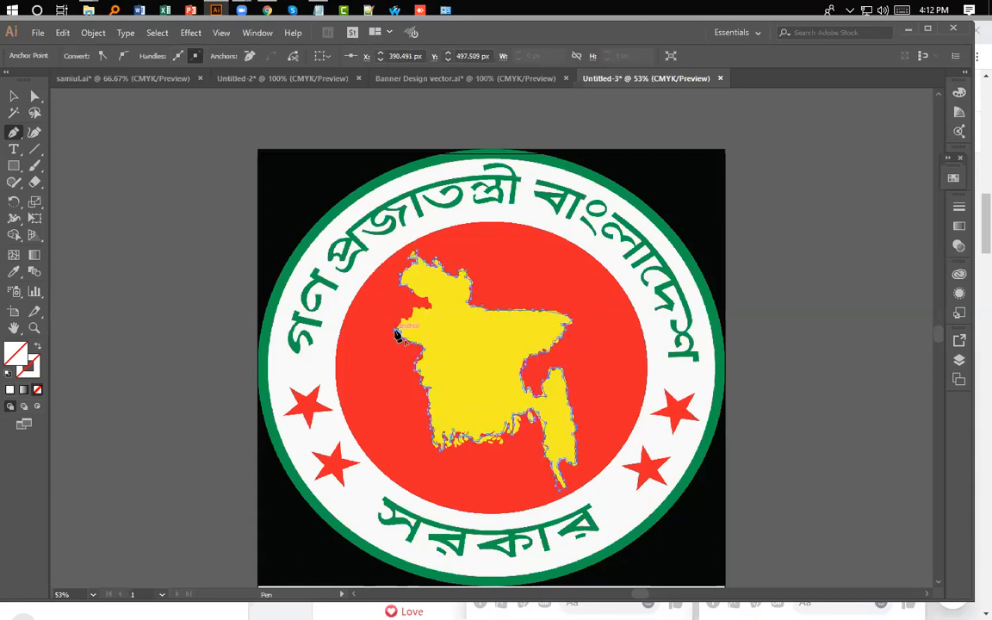
# Trace over the top of the western bulge and around the red notch below the northwestern lobe, closing the map path
pyautogui.click(399, 322)
pyautogui.click(407, 318)
pyautogui.click(413, 323)
pyautogui.click(420, 314)
pyautogui.click(433, 308)
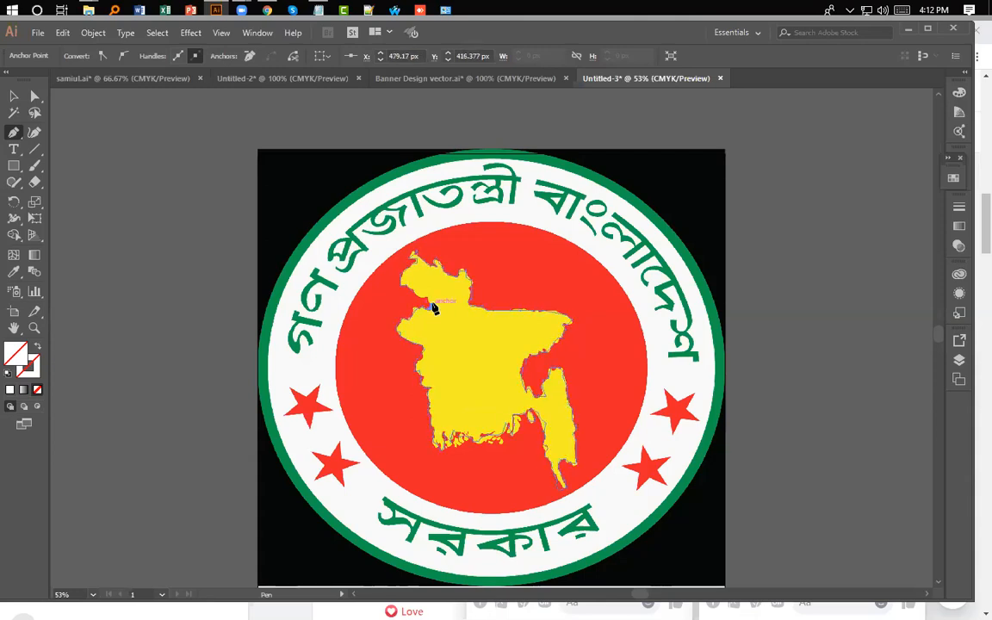
pyautogui.click(415, 295)
pyautogui.click(407, 287)
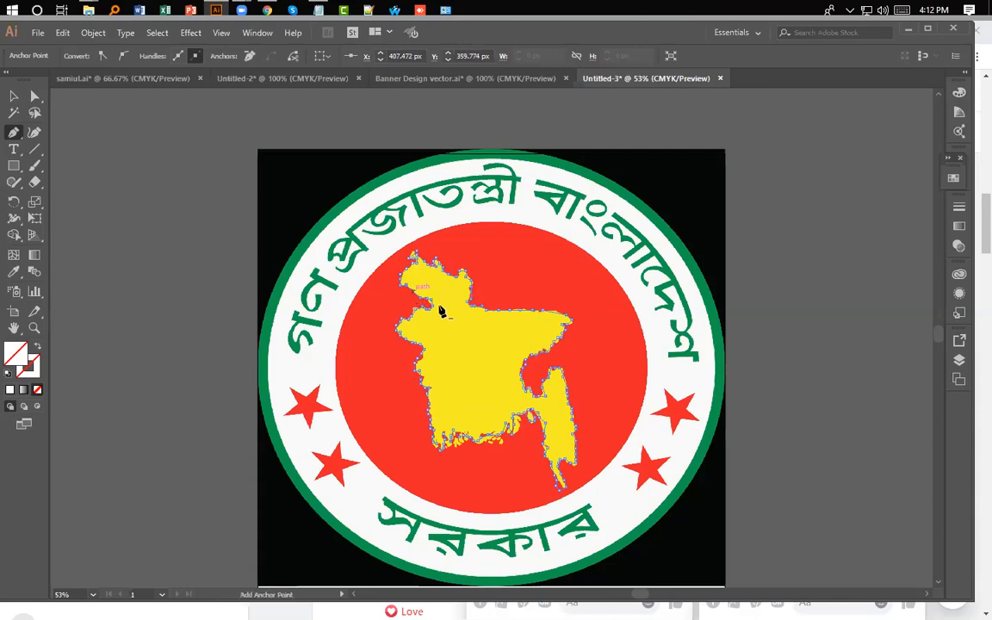
# Move the emblem image off the traced path toward the artboard's lower right and move the map path to the artboard's left edge
pyautogui.click(12, 101)
pyautogui.moveTo(509, 406); pyautogui.dragTo(551, 412)
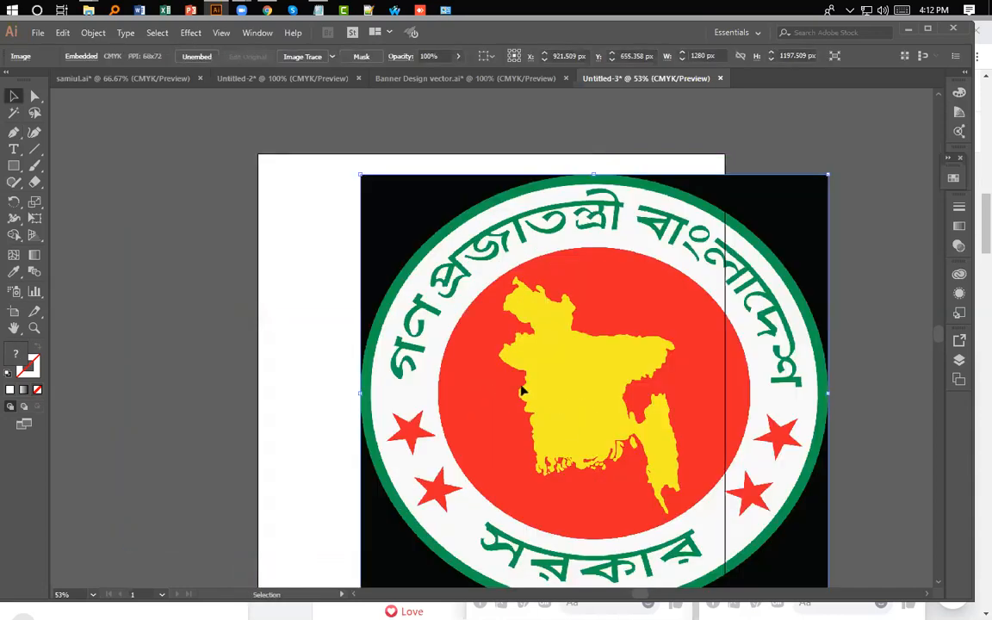
pyautogui.hotkey('ctrl', 'z')
pyautogui.hotkey('ctrl', 'shift', 'z')
pyautogui.moveTo(514, 394); pyautogui.dragTo(316, 353)
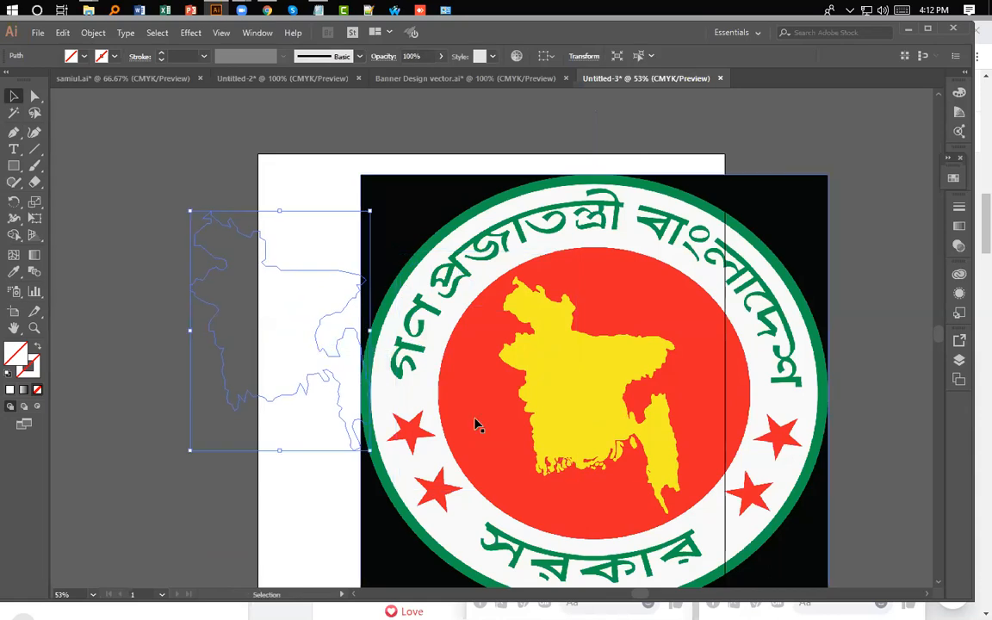
# Apply the orange swatch as a solid 1 pt stroke on the traced map path
pyautogui.doubleClick(17, 354)
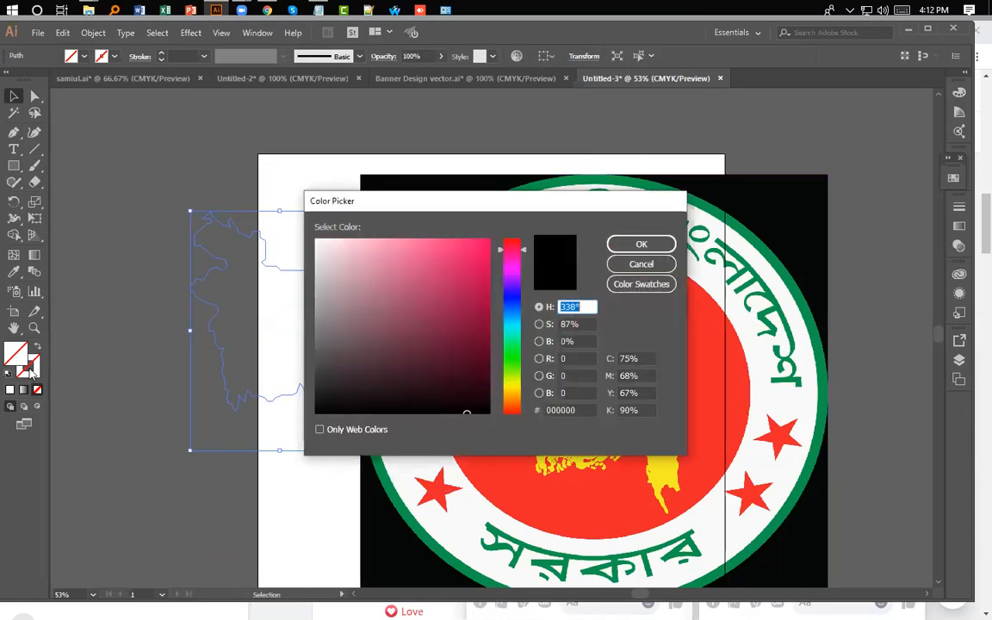
pyautogui.press('Escape')
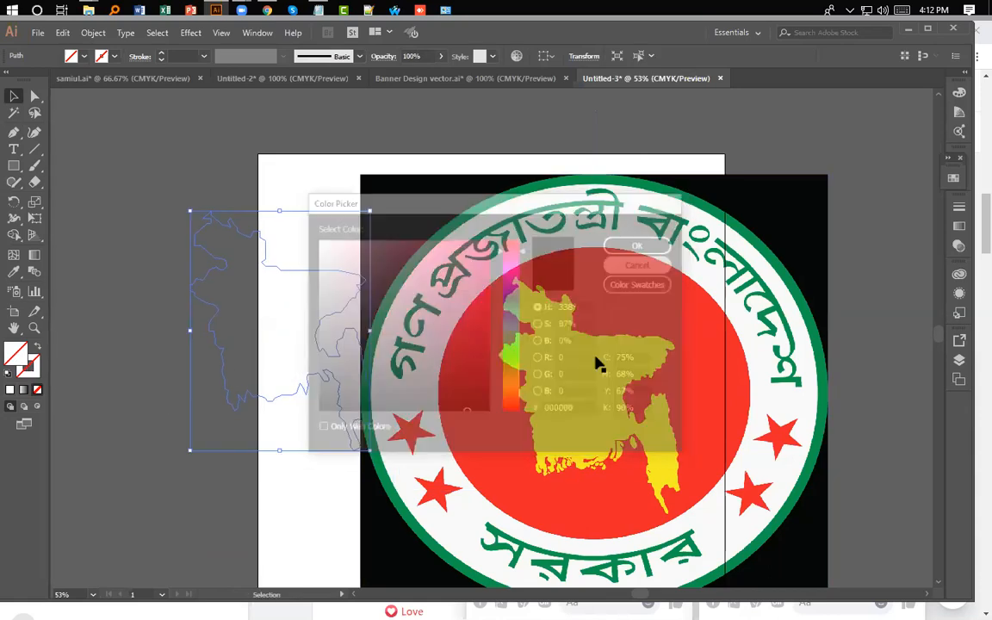
pyautogui.click(32, 368)
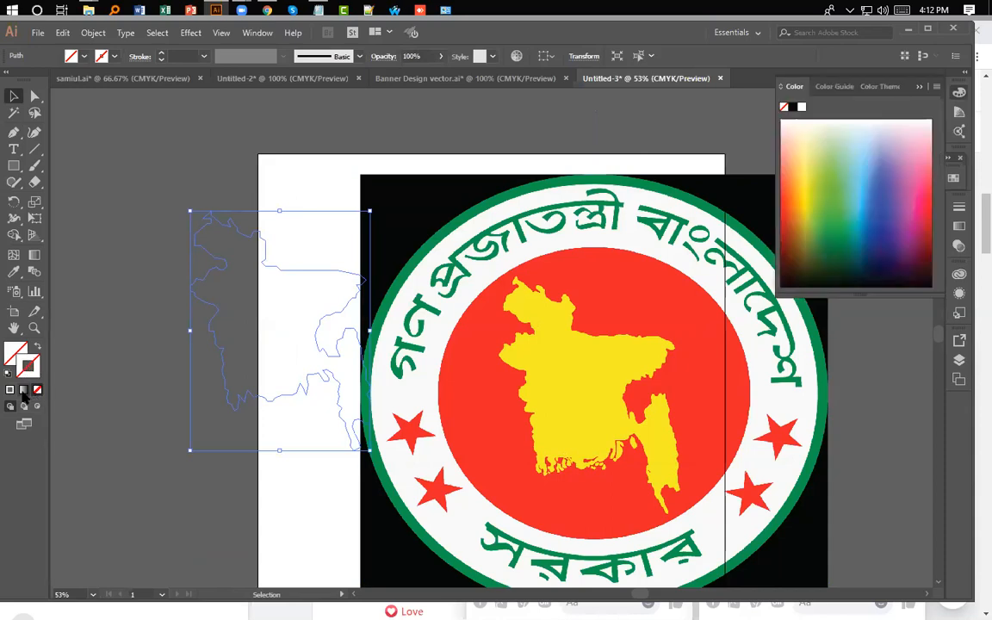
pyautogui.click(23, 390)
pyautogui.click(10, 390)
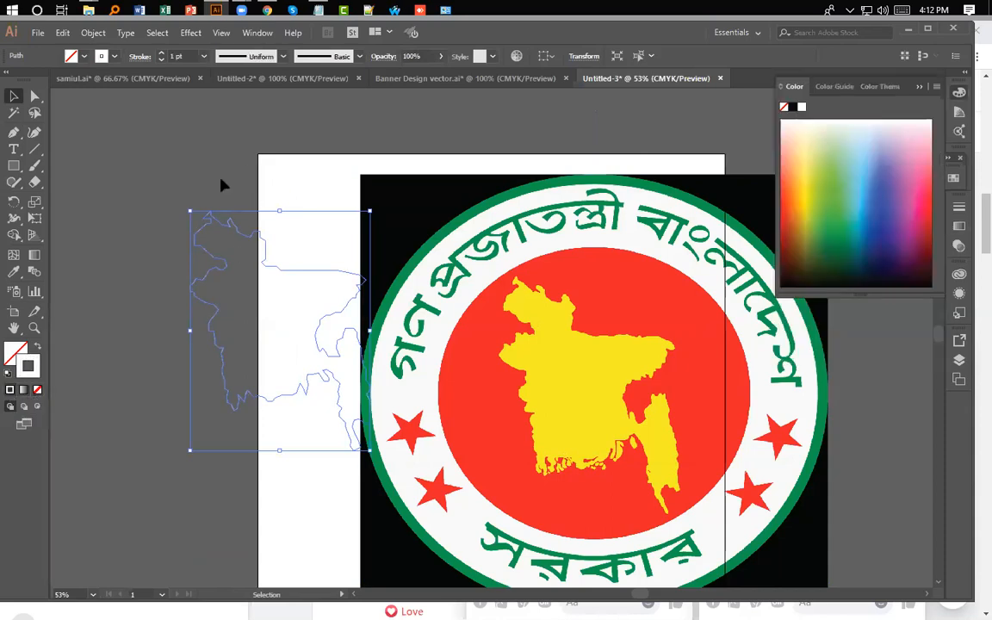
pyautogui.click(103, 57)
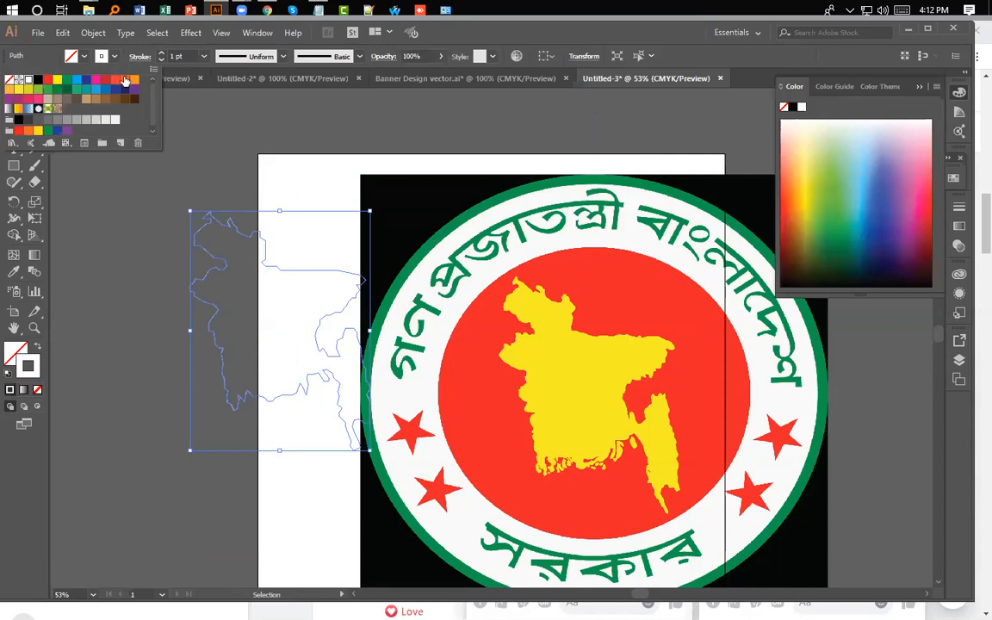
pyautogui.click(125, 80)
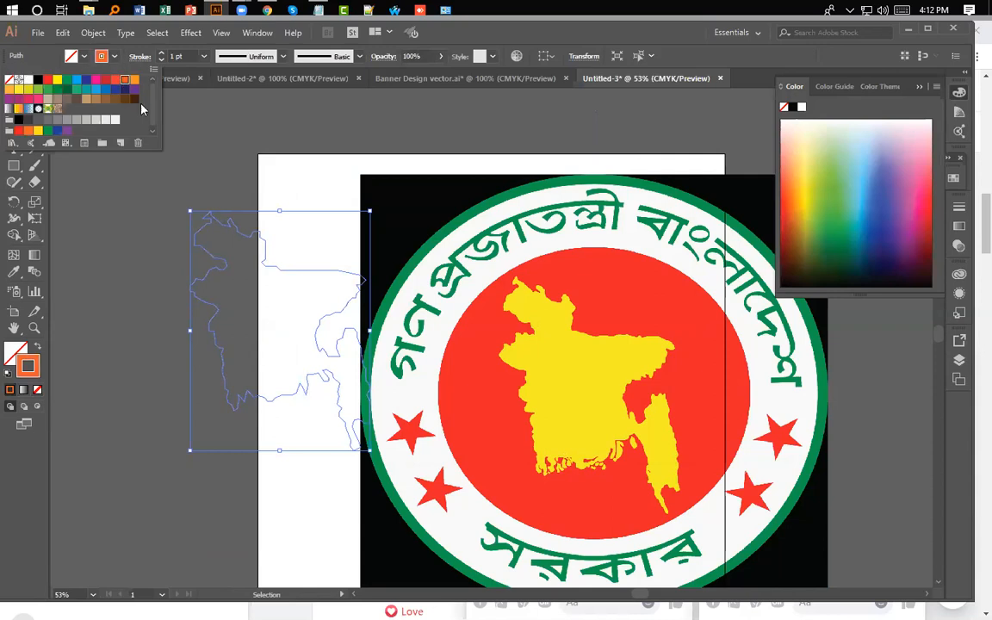
pyautogui.click(308, 179)
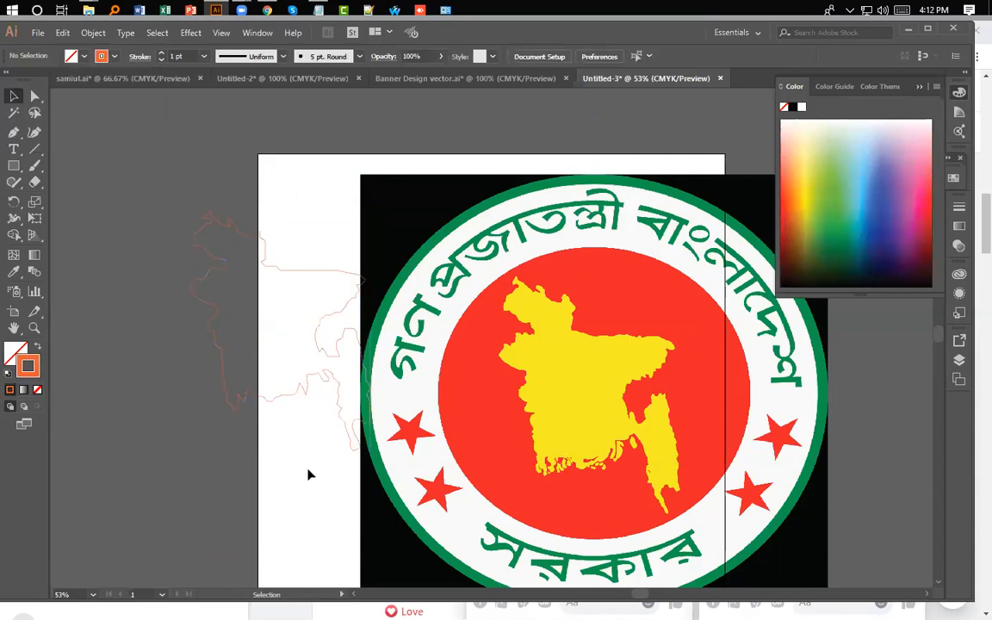
# Move the traced map outline farther left, clear of the emblem image, and leave isolation mode
pyautogui.click(318, 376)
pyautogui.doubleClick(231, 338)
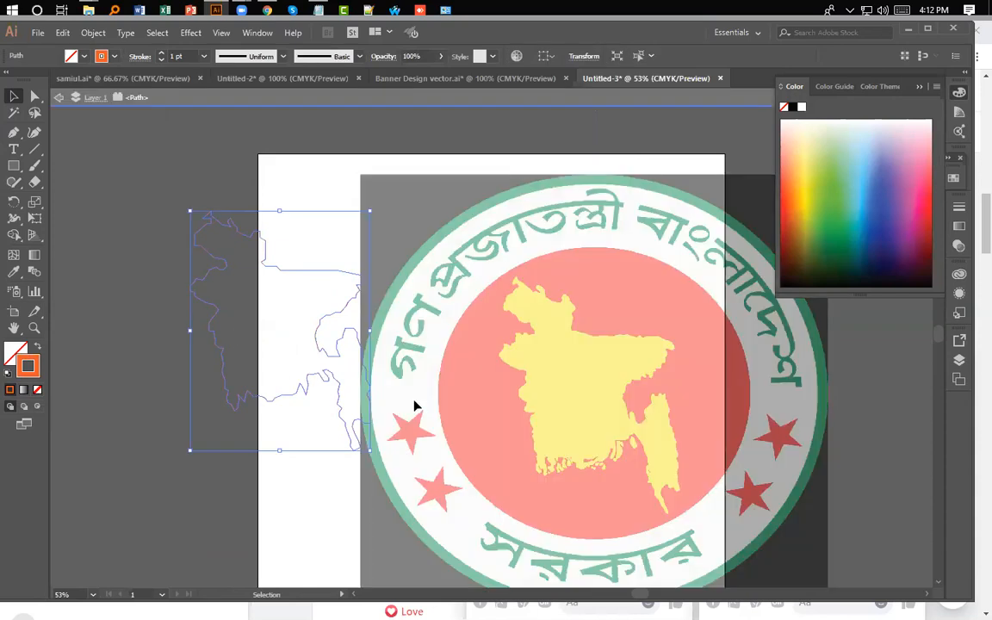
pyautogui.moveTo(333, 382); pyautogui.dragTo(267, 386)
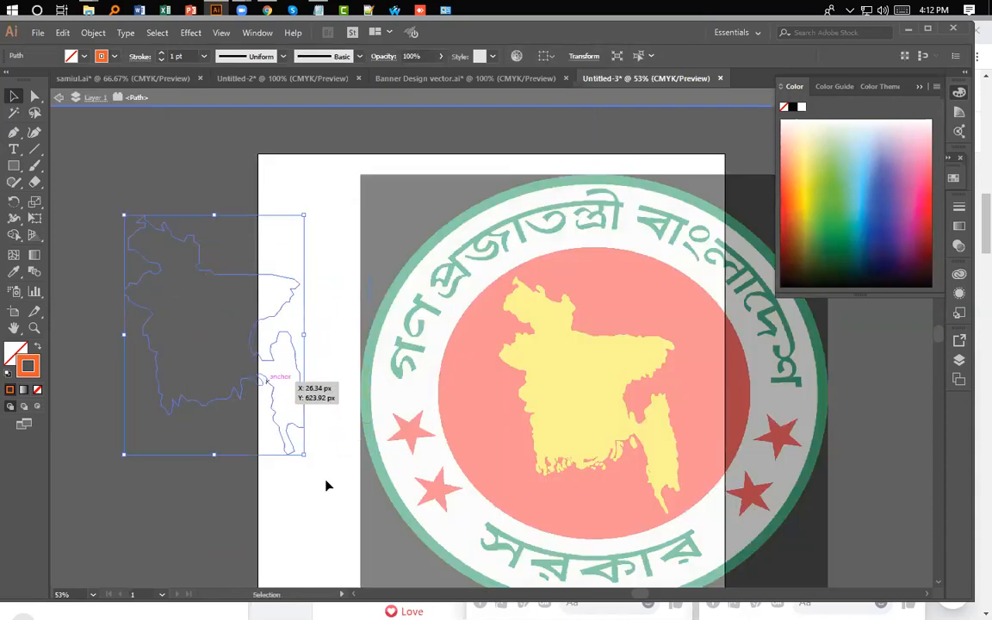
pyautogui.doubleClick(577, 468)
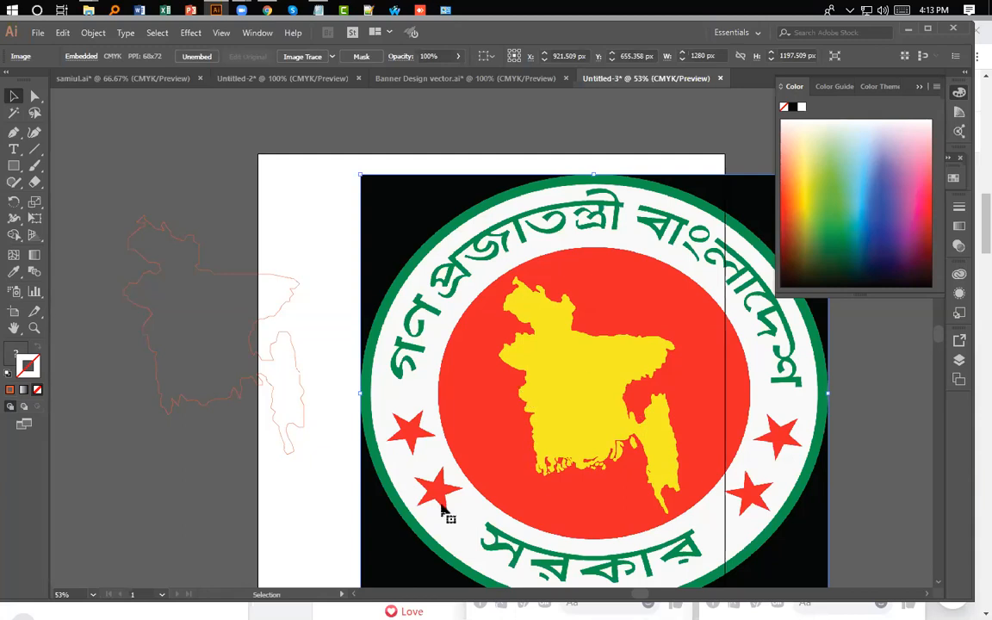
pyautogui.click(250, 341)
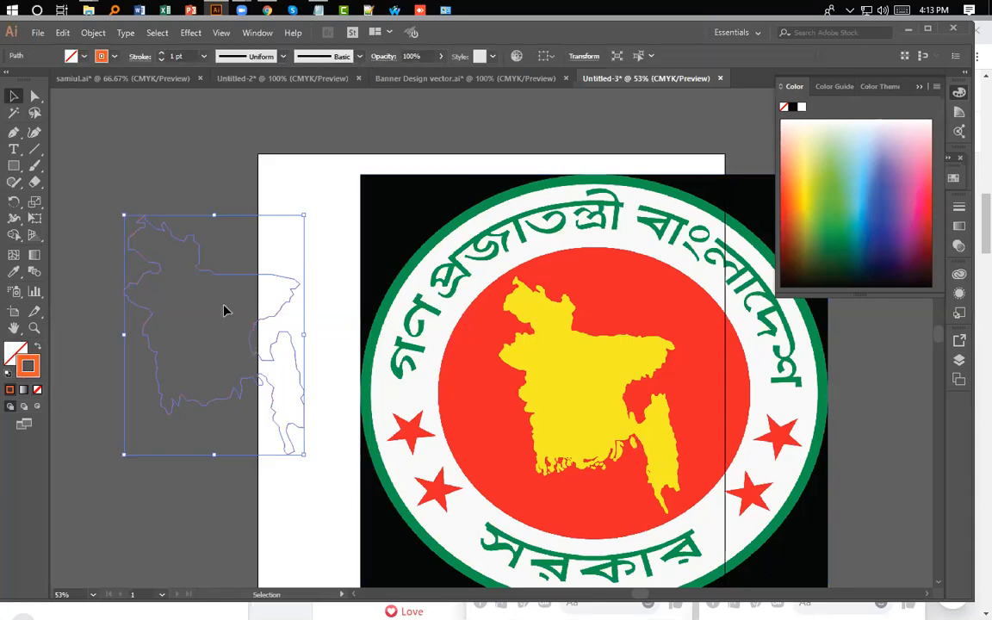
# Create a new print document with the Letter preset, 612 x 792 pt, portrait, in CMYK color
pyautogui.click(38, 34)
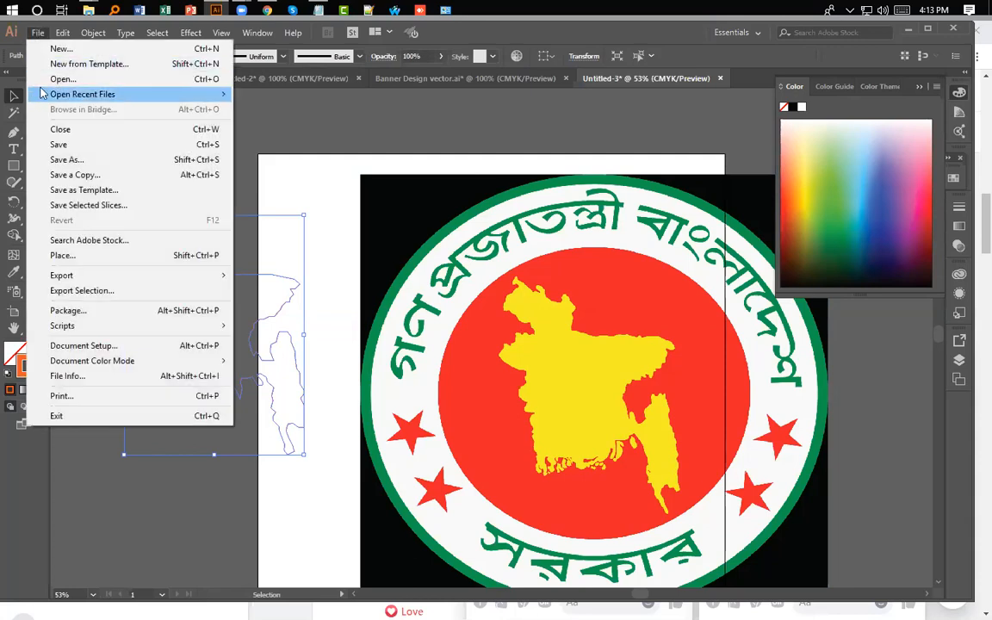
pyautogui.click(49, 50)
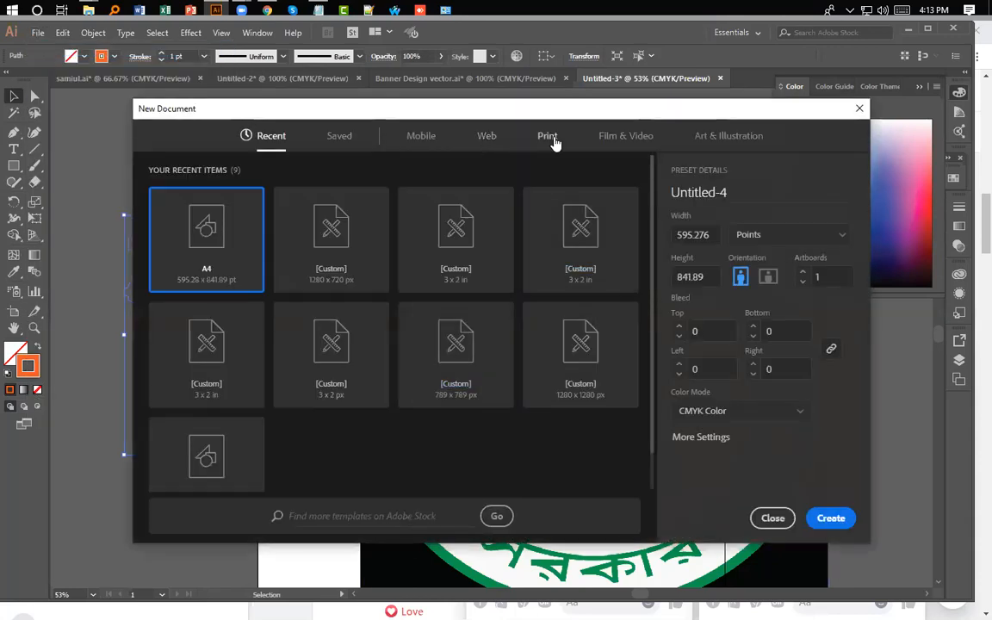
pyautogui.click(550, 137)
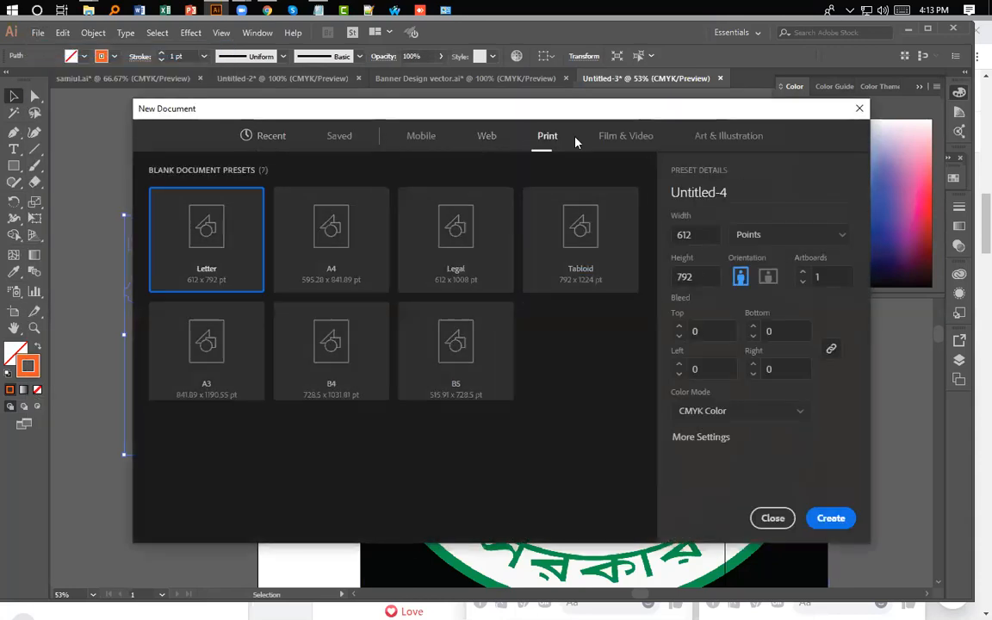
pyautogui.click(831, 518)
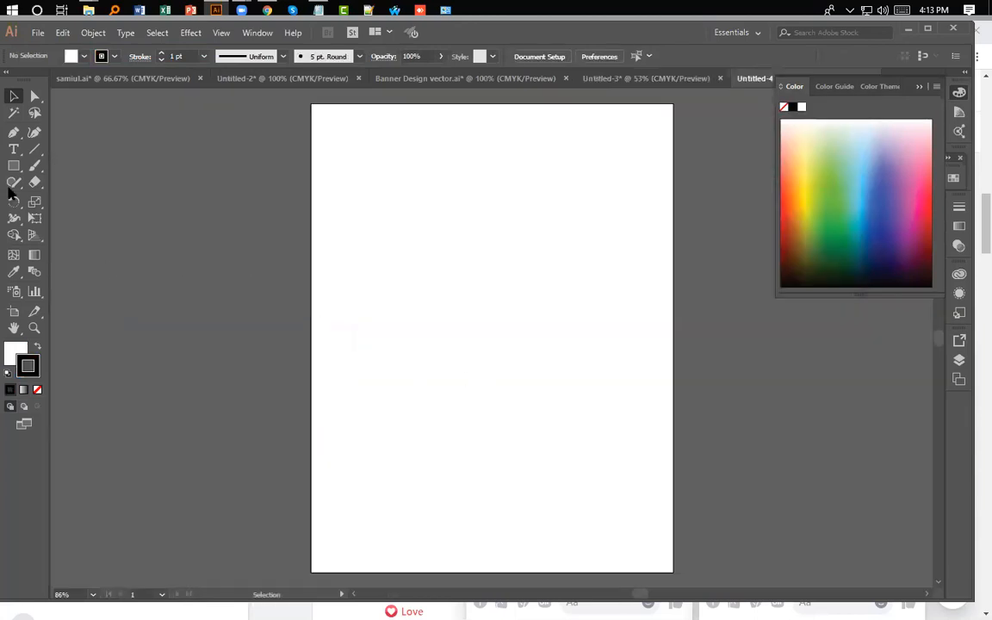
# Draw a circle about 516 pt in diameter with the Ellipse tool and move it to the middle of the artboard
pyautogui.moveTo(13, 165); pyautogui.dragTo(67, 197)
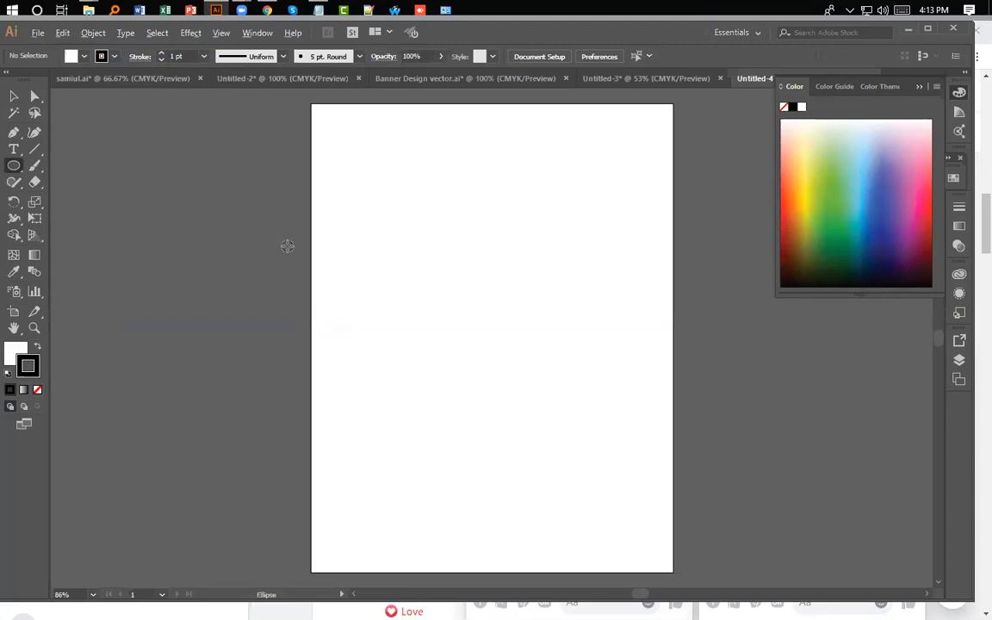
pyautogui.moveTo(399, 210); pyautogui.dragTo(546, 353)
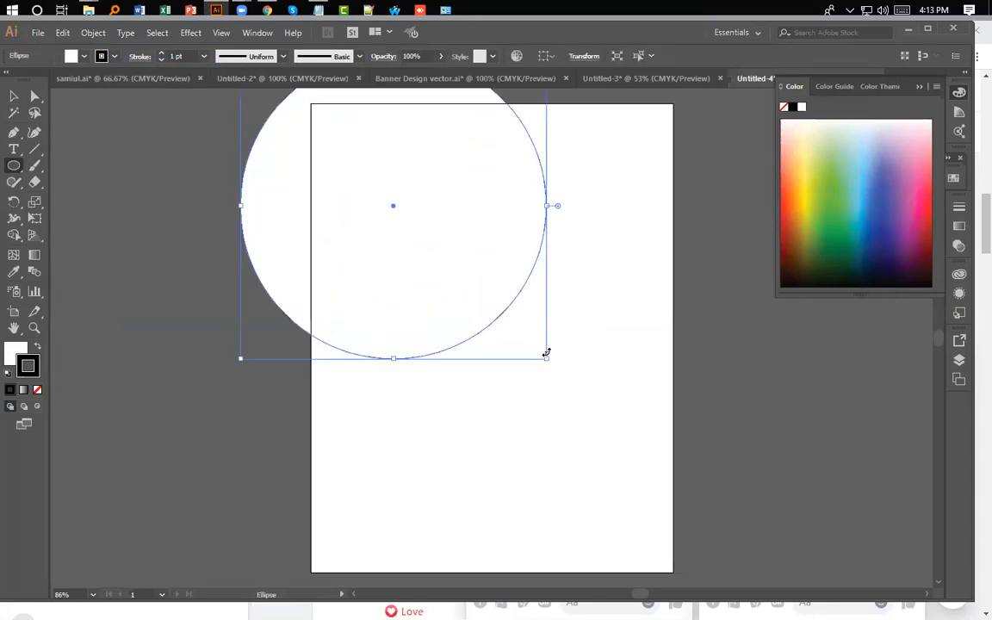
pyautogui.press('v')
pyautogui.moveTo(428, 287); pyautogui.dragTo(480, 369)
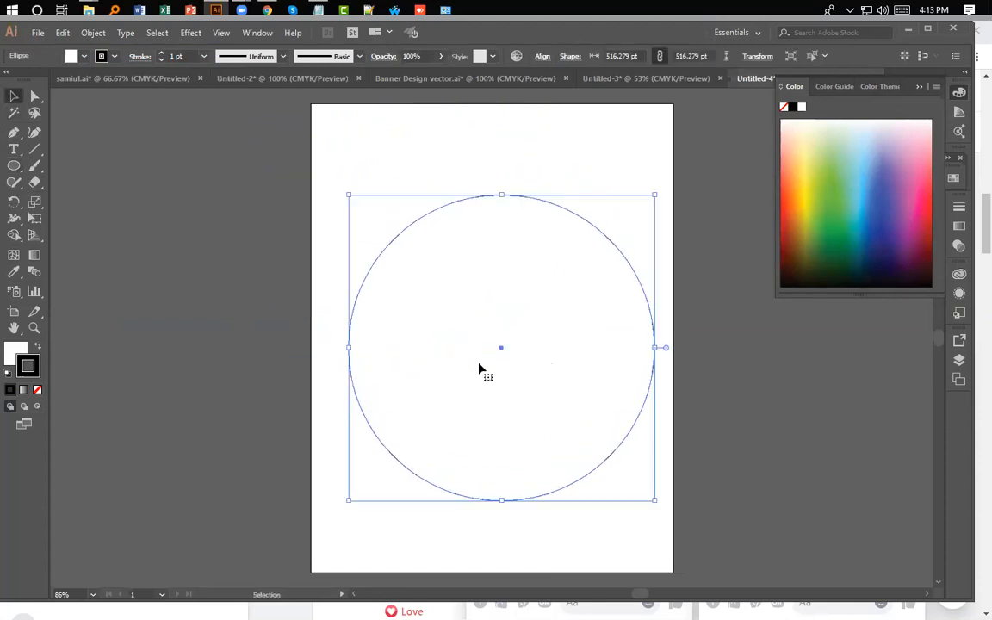
# Draw a second circle about 434 pt in diameter from the large circle's center
pyautogui.click(14, 165)
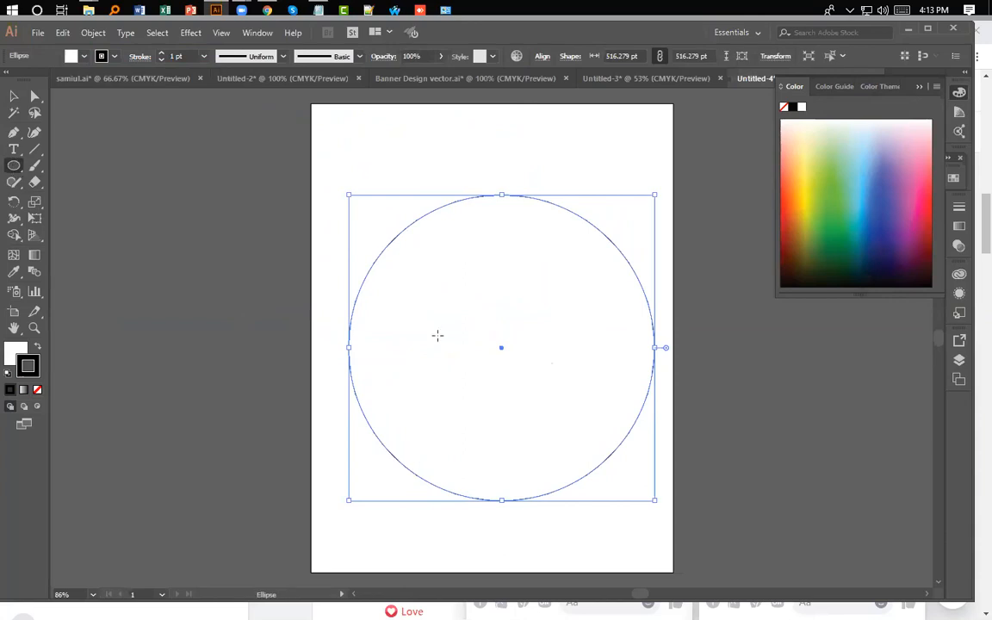
pyautogui.click(483, 534)
pyautogui.click(525, 353)
pyautogui.click(14, 96)
pyautogui.click(453, 147)
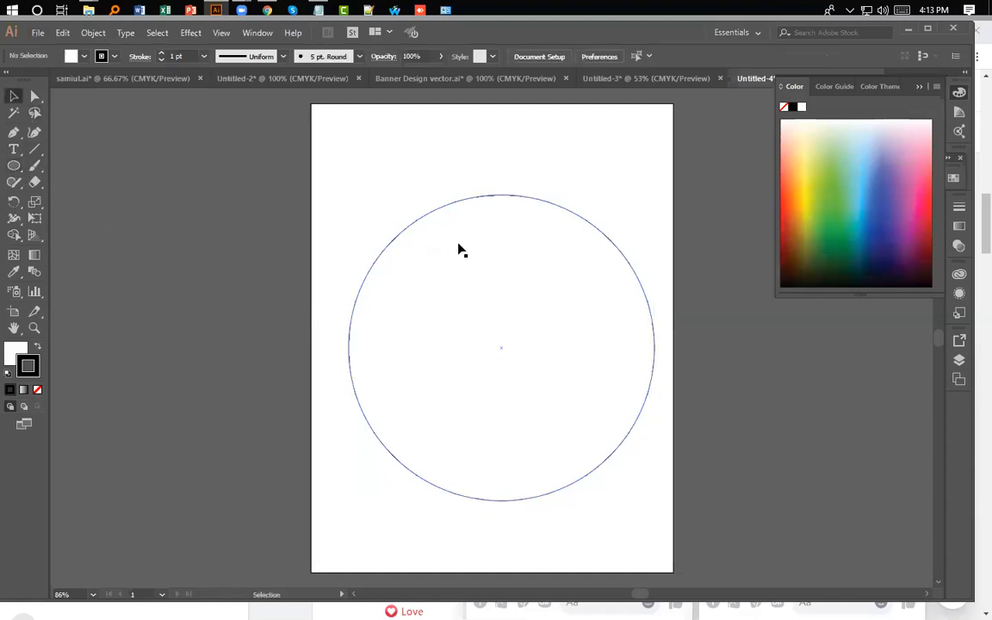
pyautogui.click(14, 165)
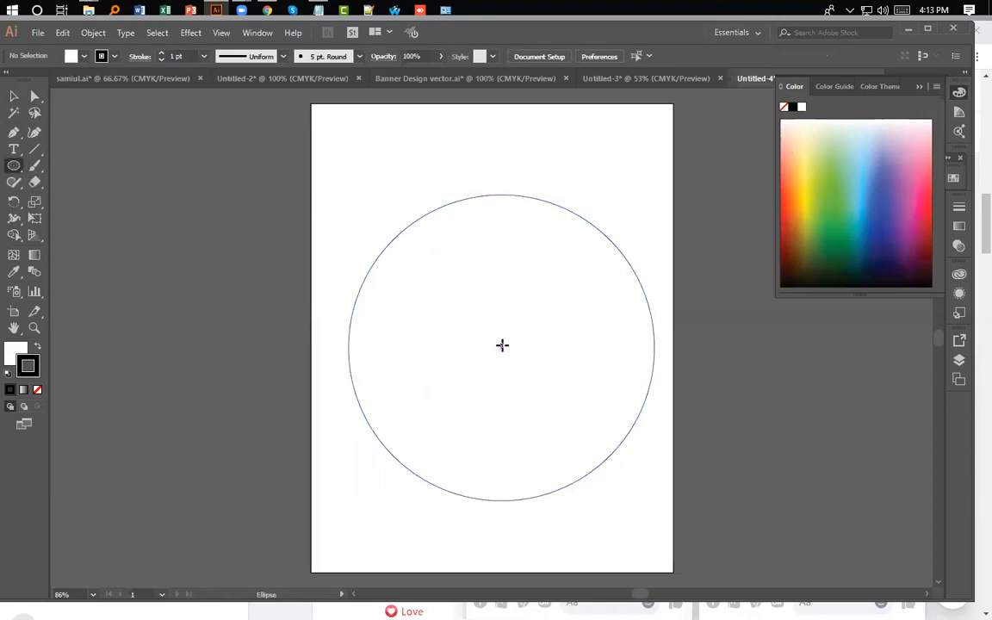
pyautogui.moveTo(500, 349); pyautogui.dragTo(585, 478)
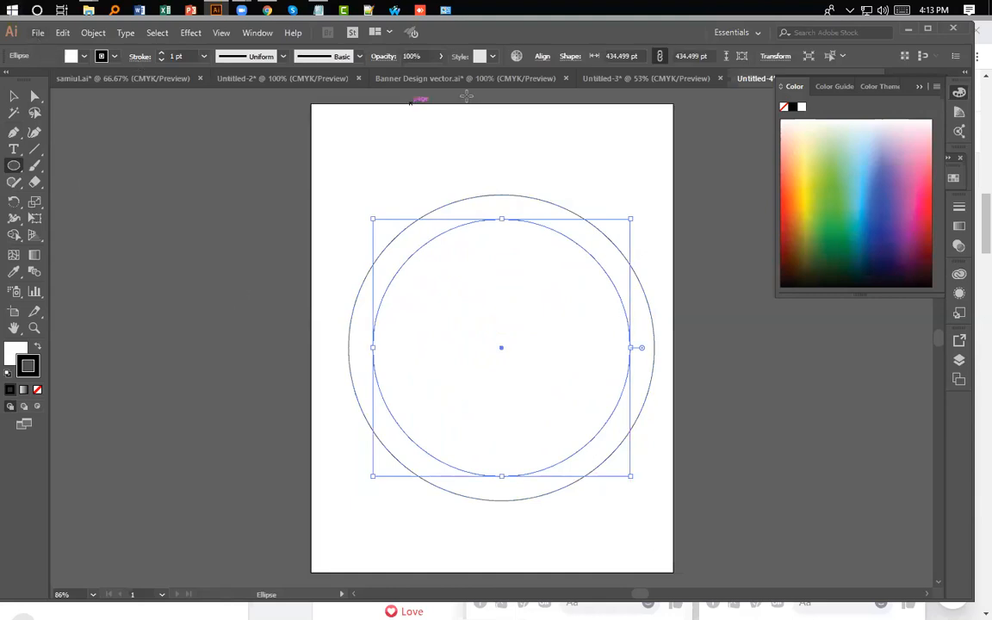
# Compare with the emblem's rings, try enlarging the inner circle to about 491 pt around its center, and delete it
pyautogui.click(633, 79)
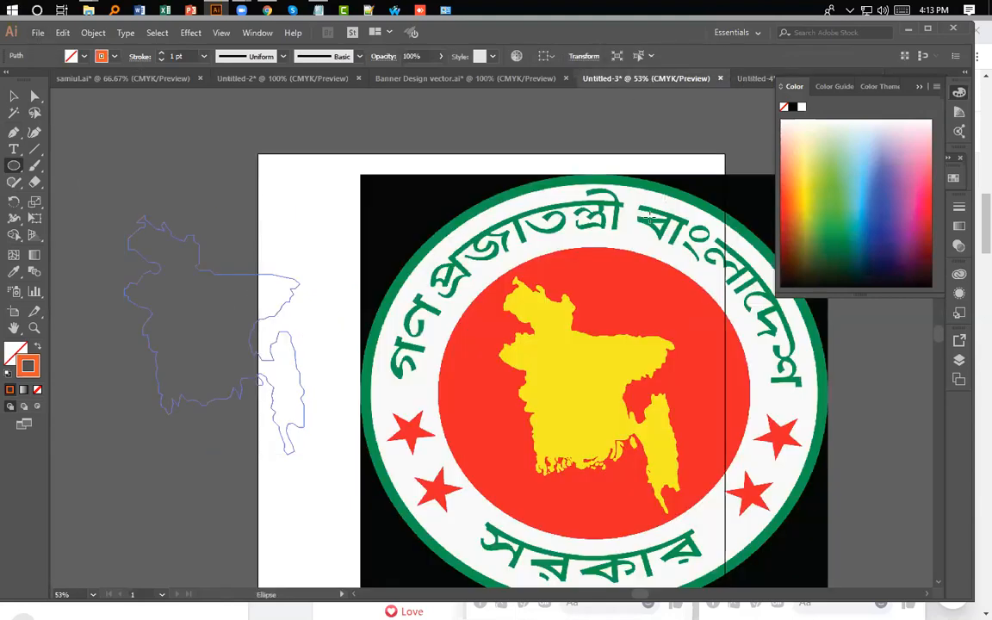
pyautogui.click(751, 79)
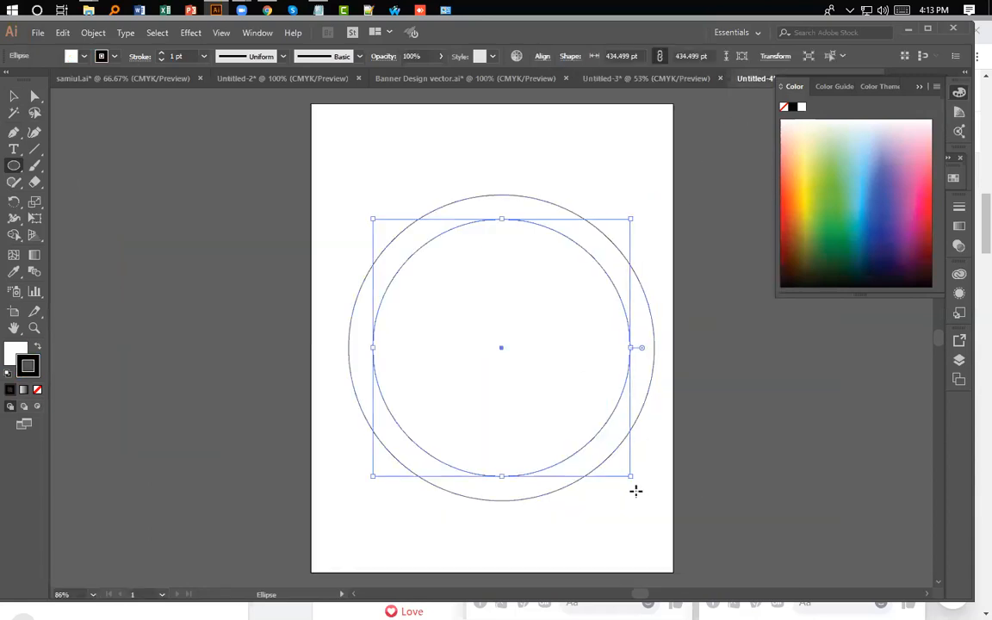
pyautogui.moveTo(632, 475); pyautogui.dragTo(644, 488)
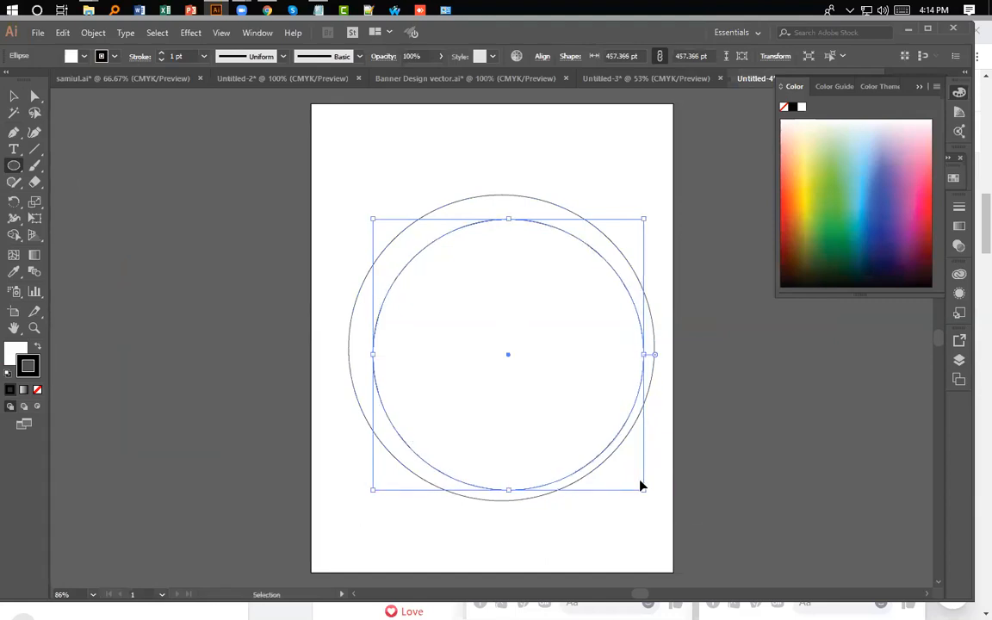
pyautogui.hotkey('ctrl', 'z')
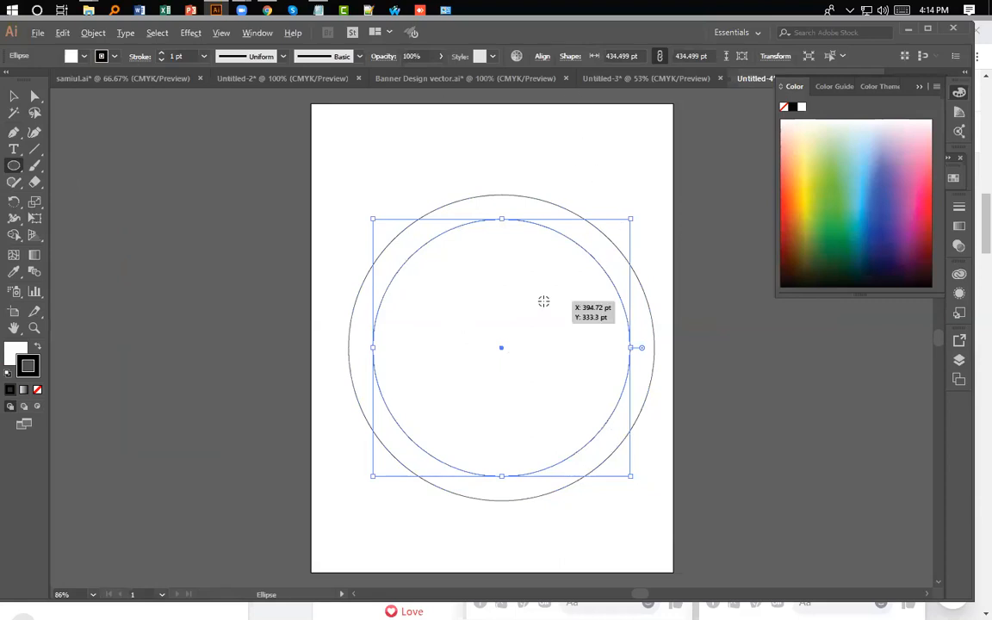
pyautogui.moveTo(632, 480); pyautogui.dragTo(648, 492)
pyautogui.click(269, 357)
pyautogui.click(505, 352)
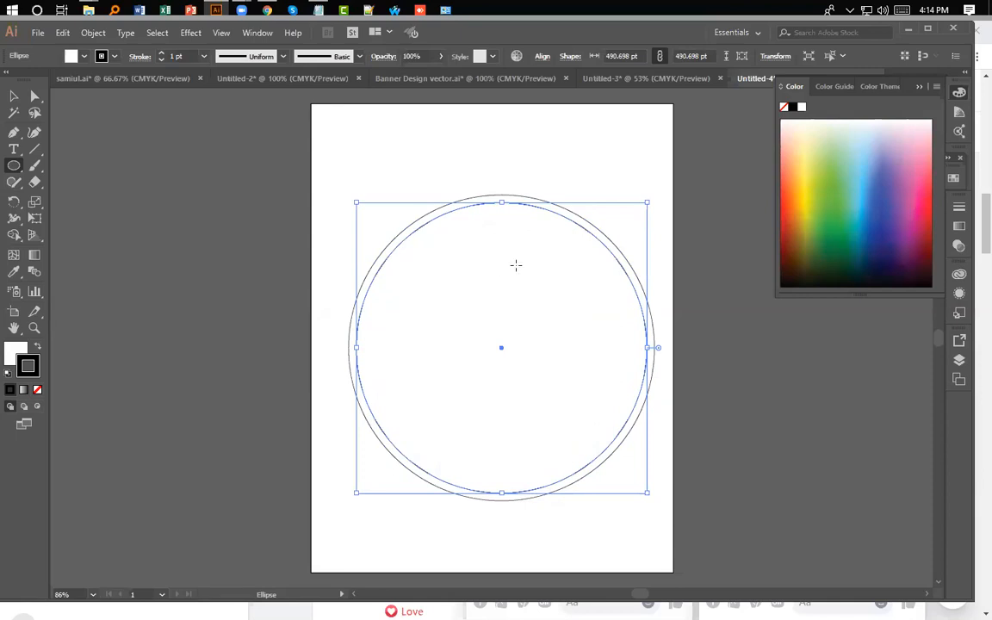
pyautogui.press('Delete')
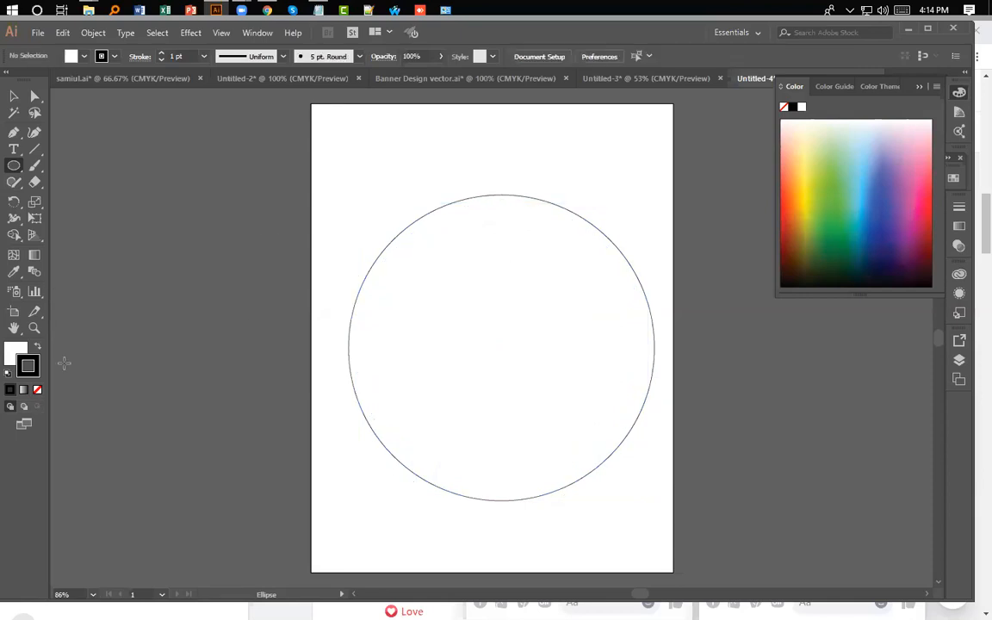
# Select the large circle on the artboard and remove its fill
pyautogui.click(14, 95)
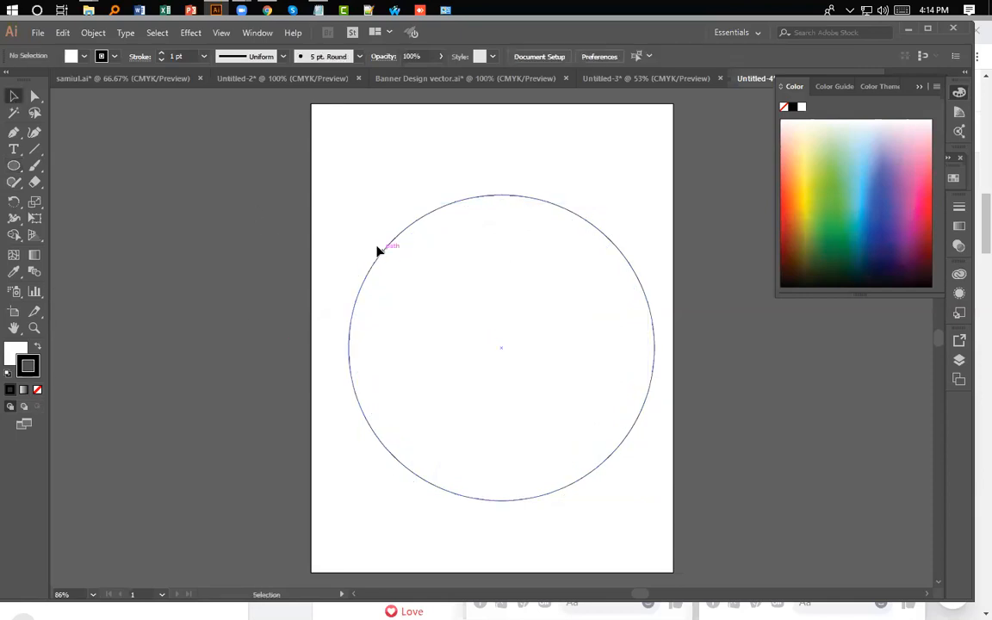
pyautogui.click(384, 257)
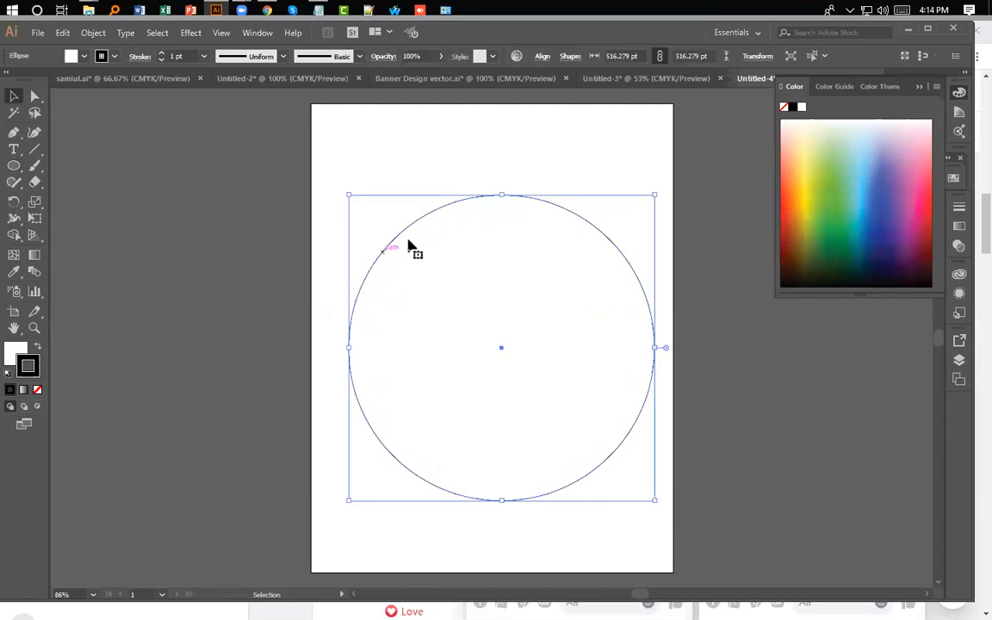
pyautogui.doubleClick(28, 372)
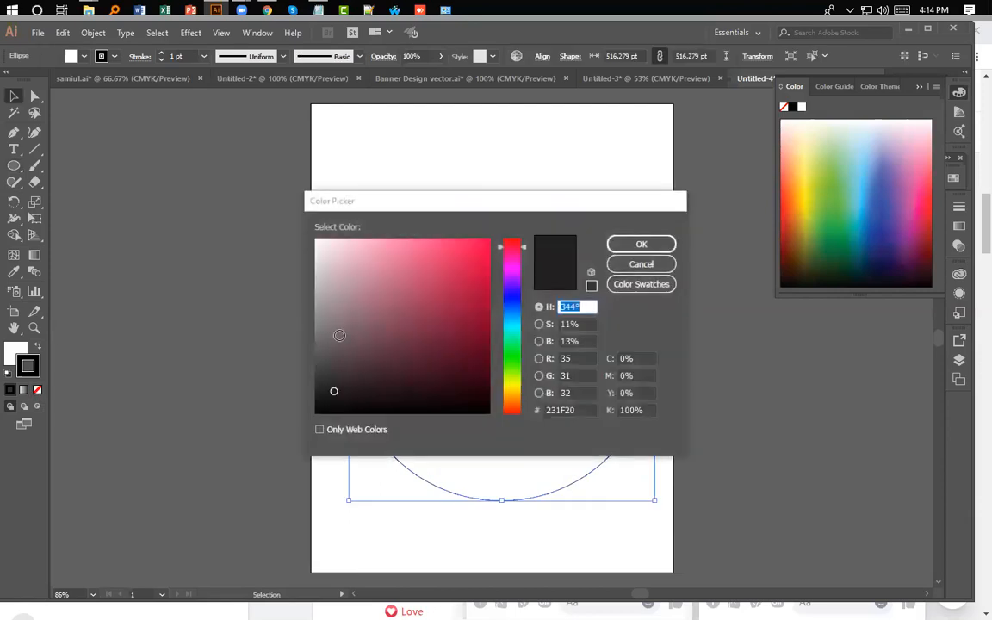
pyautogui.click(640, 263)
pyautogui.click(12, 352)
pyautogui.click(37, 389)
pyautogui.click(34, 372)
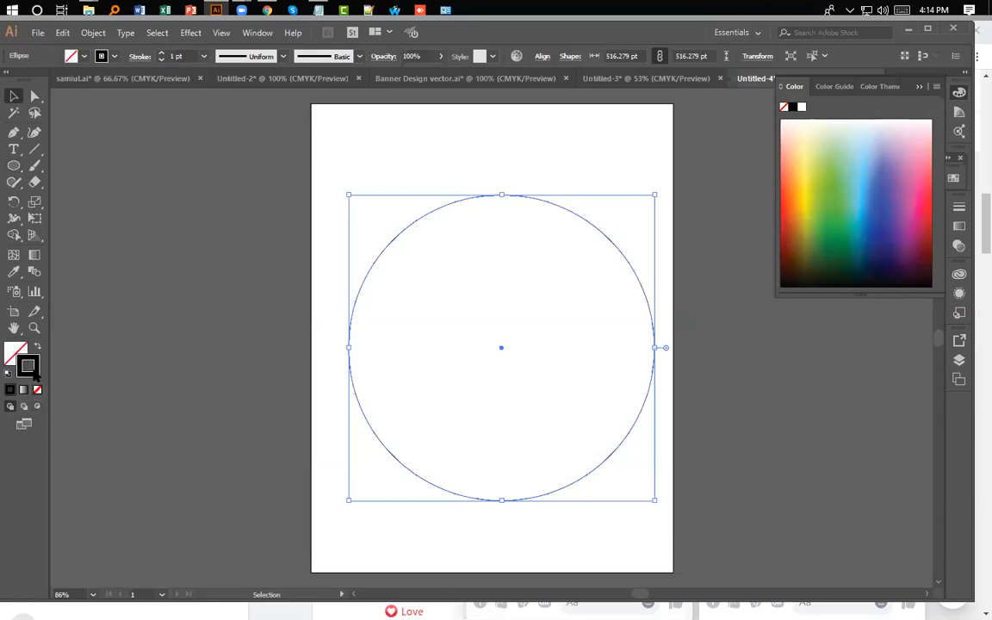
# Give the large circle a green stroke with a weight of 10 pt
pyautogui.click(72, 56)
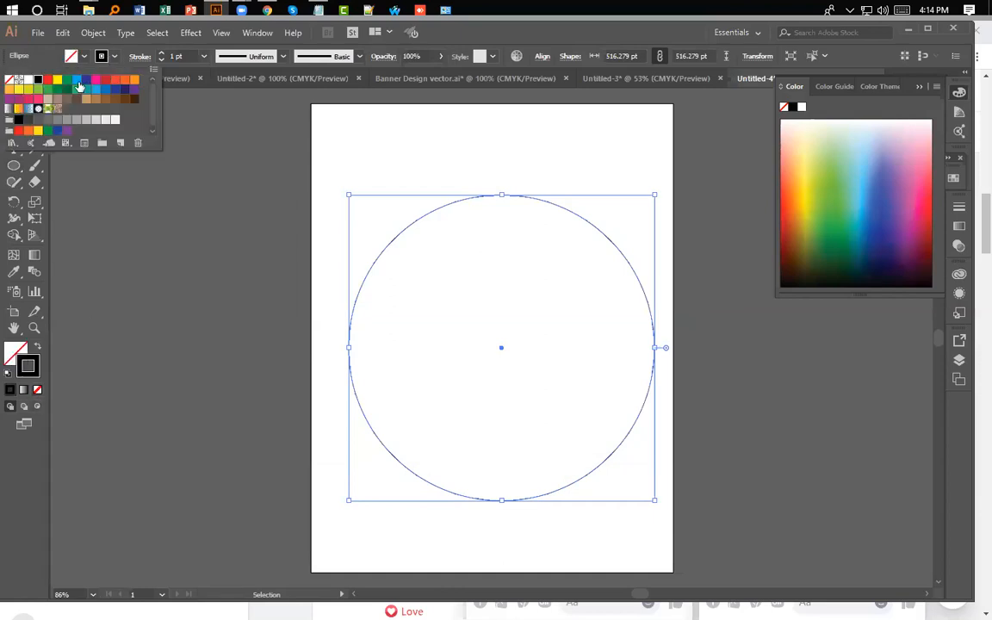
pyautogui.click(67, 81)
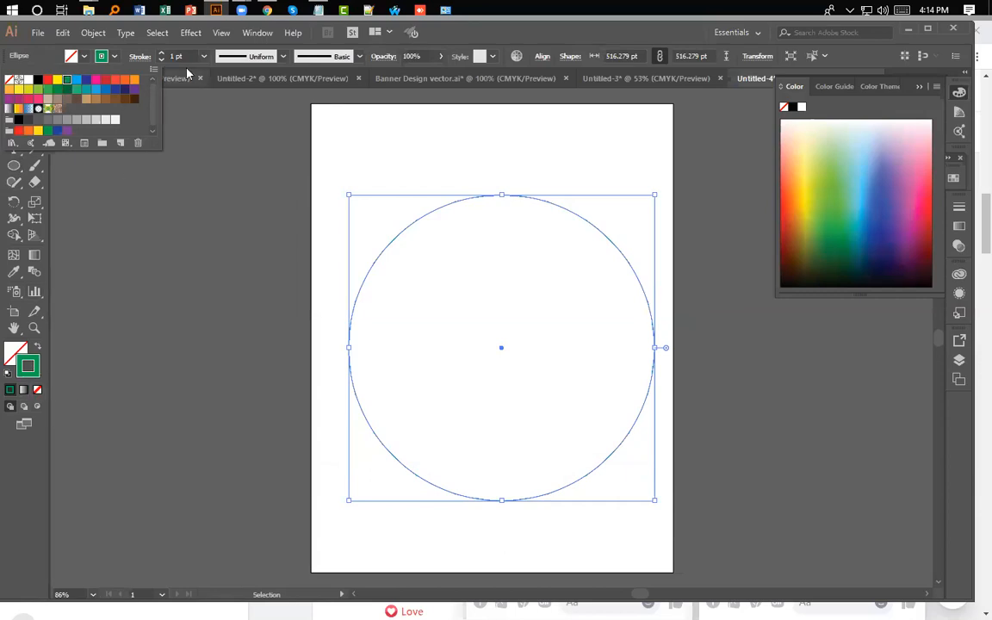
pyautogui.click(201, 104)
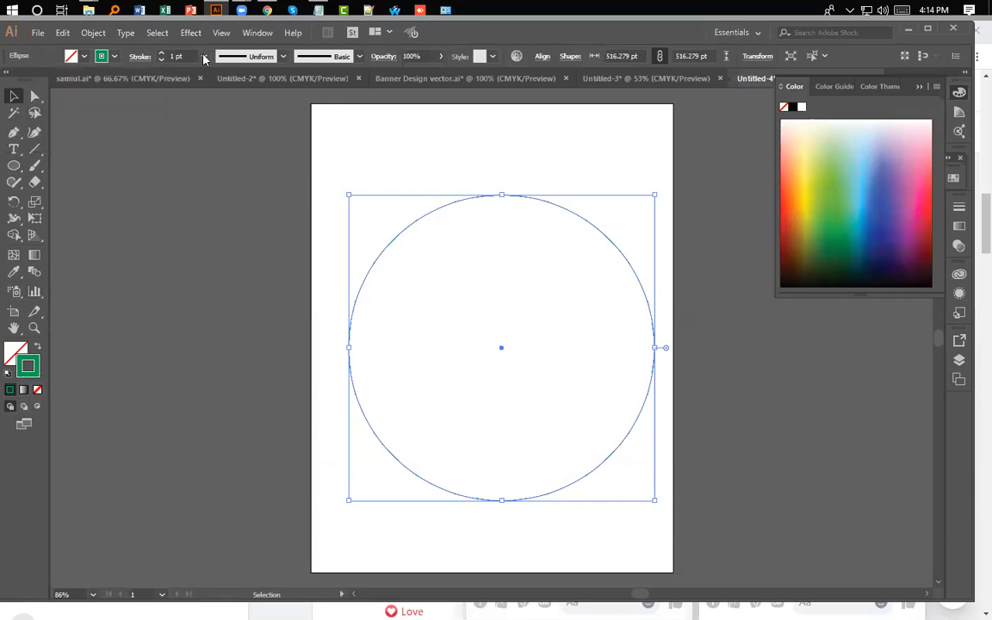
pyautogui.click(204, 56)
pyautogui.click(224, 235)
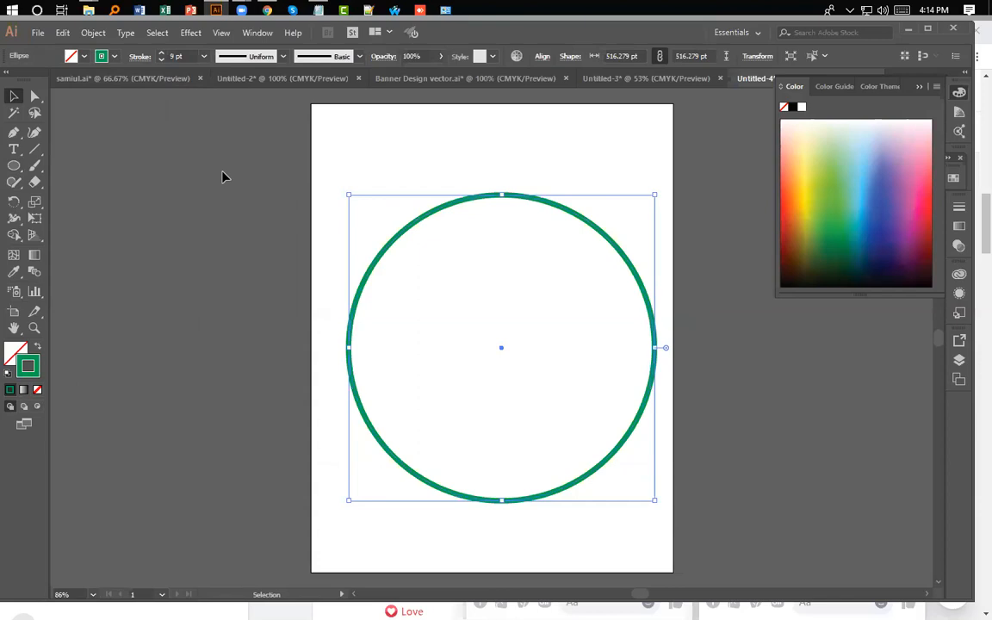
pyautogui.click(204, 57)
pyautogui.click(222, 252)
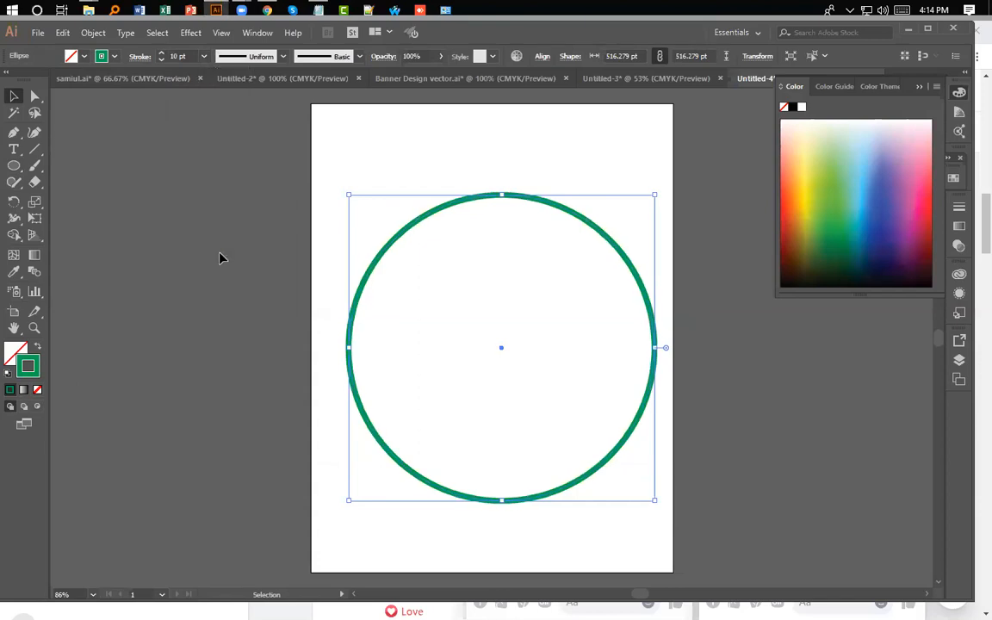
# Close the Banner Design vector.ai and Untitled-2 documents without saving, and return to Untitled-4
pyautogui.click(627, 79)
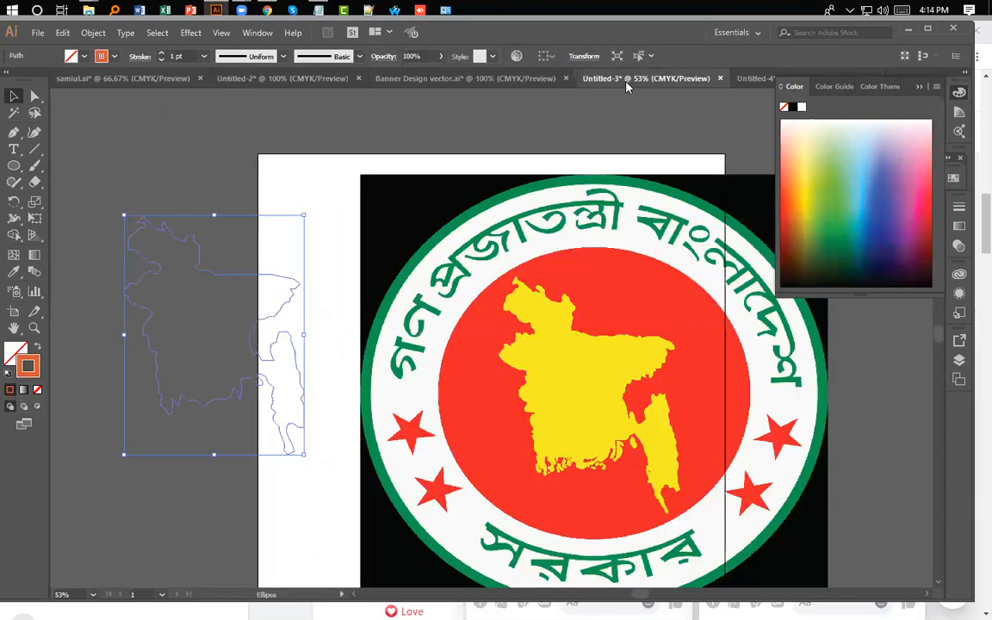
pyautogui.click(756, 79)
pyautogui.click(530, 78)
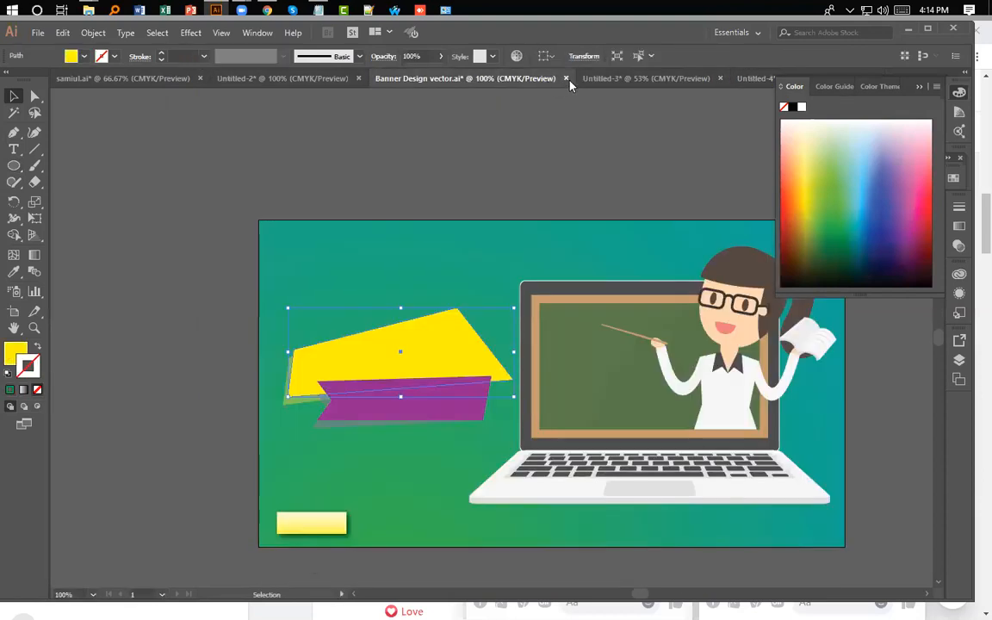
pyautogui.click(567, 78)
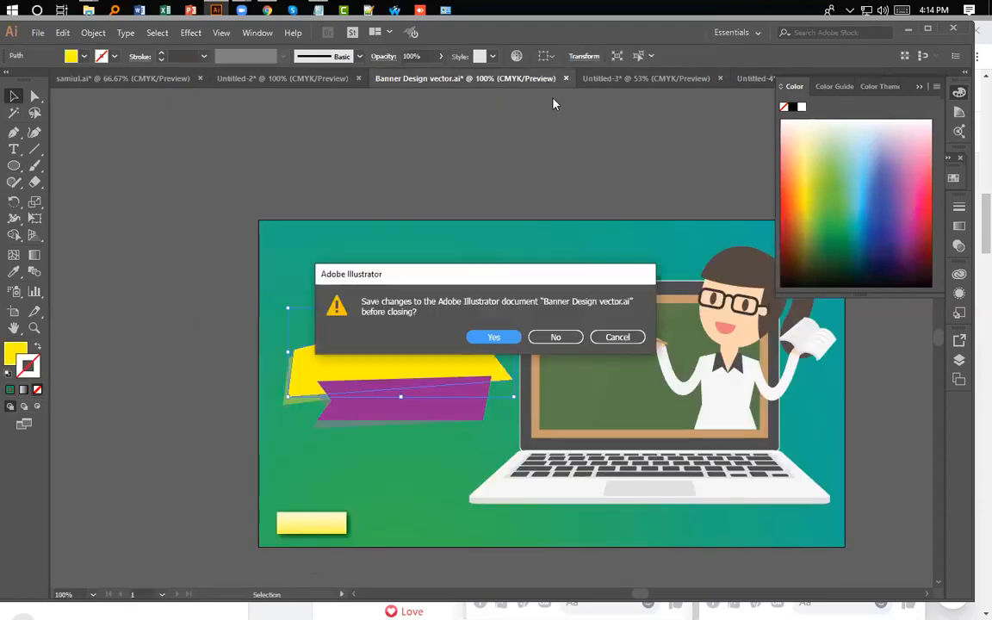
pyautogui.click(555, 338)
pyautogui.click(369, 78)
pyautogui.click(327, 79)
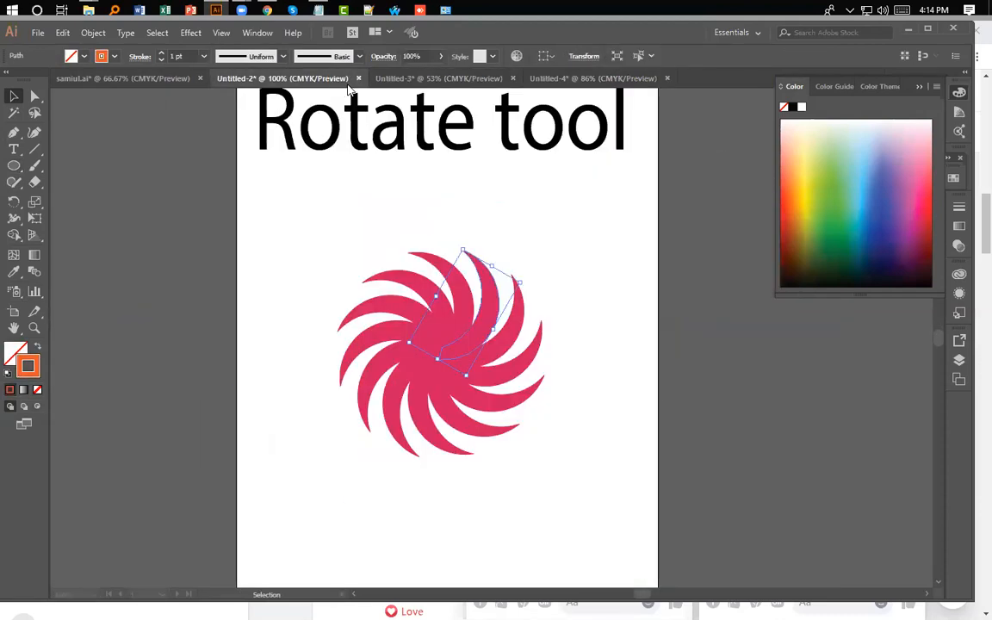
pyautogui.click(358, 78)
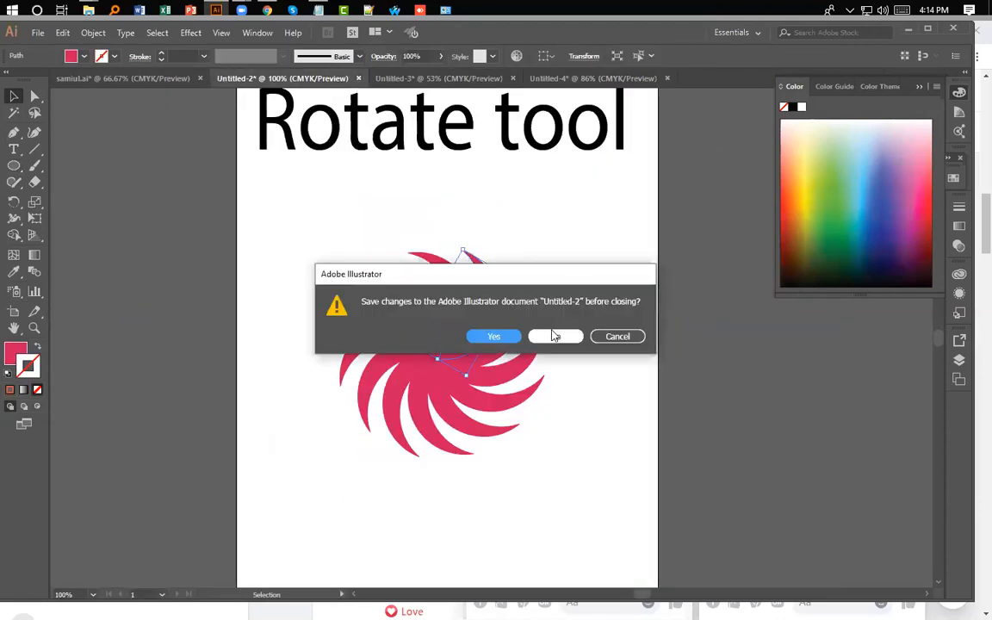
pyautogui.click(556, 336)
pyautogui.click(470, 80)
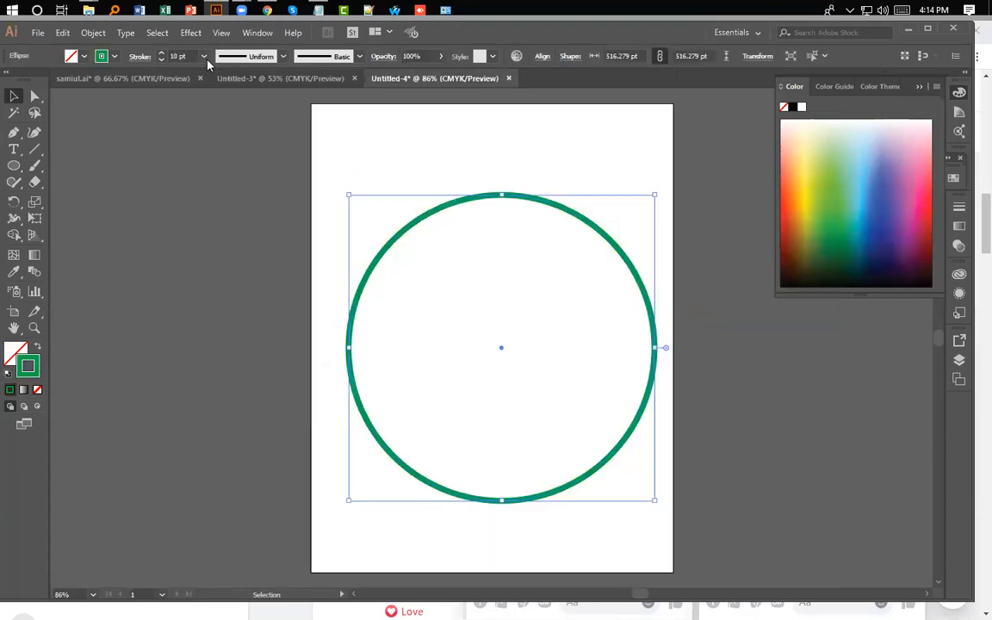
# Compare the green ring with the reference emblem in Untitled-3 and set its stroke weight to 14 pt
pyautogui.click(283, 76)
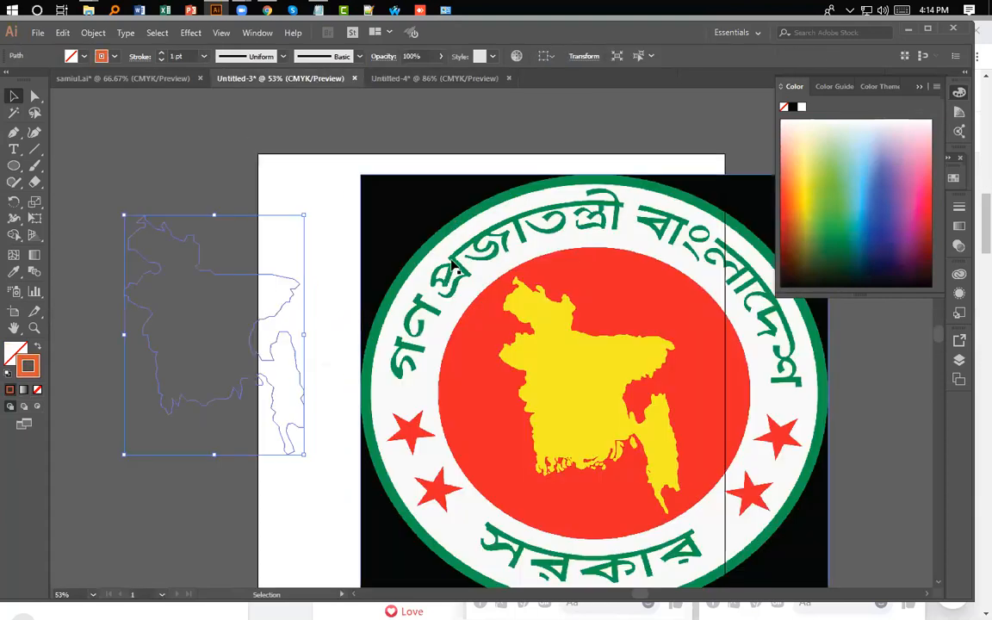
pyautogui.click(430, 78)
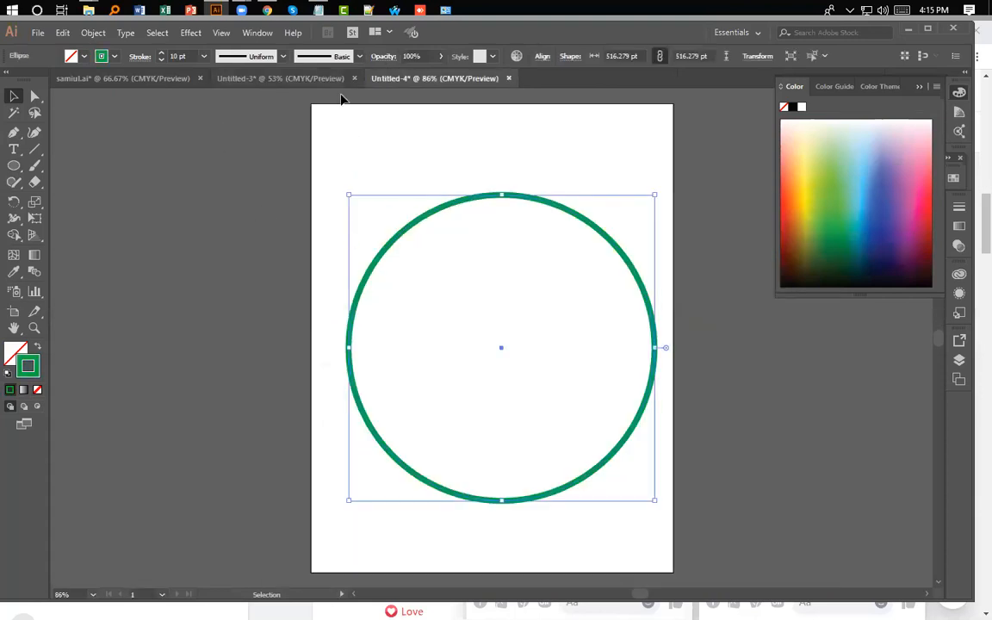
pyautogui.click(287, 79)
pyautogui.click(413, 78)
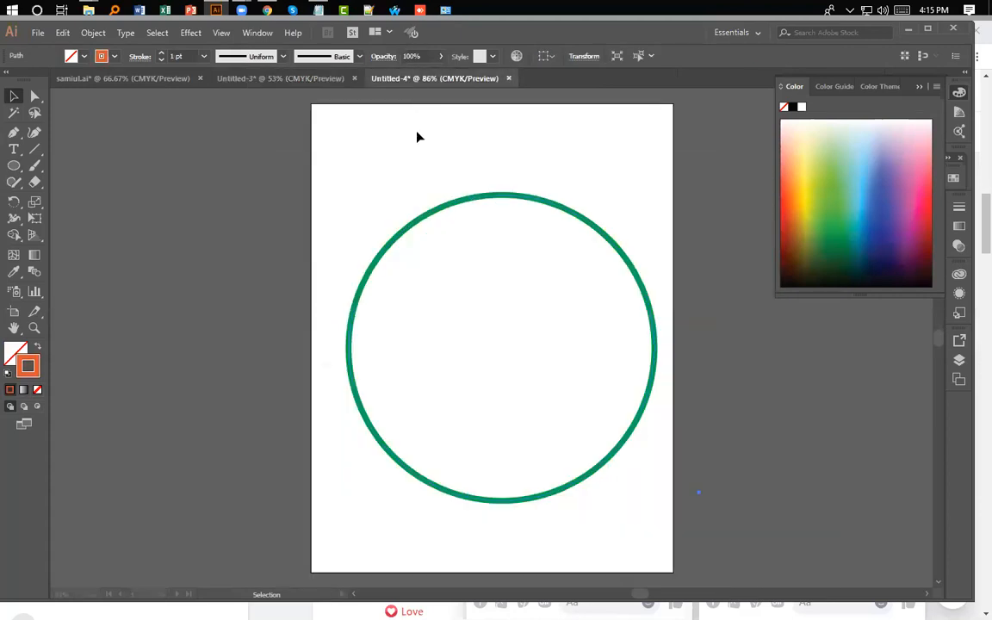
pyautogui.click(207, 56)
pyautogui.click(231, 284)
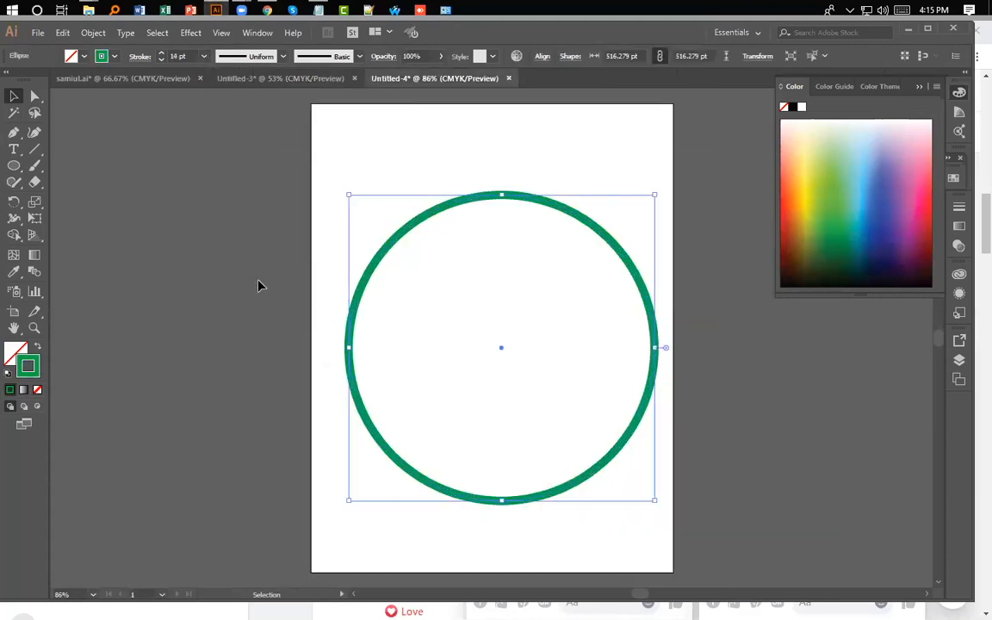
pyautogui.click(518, 412)
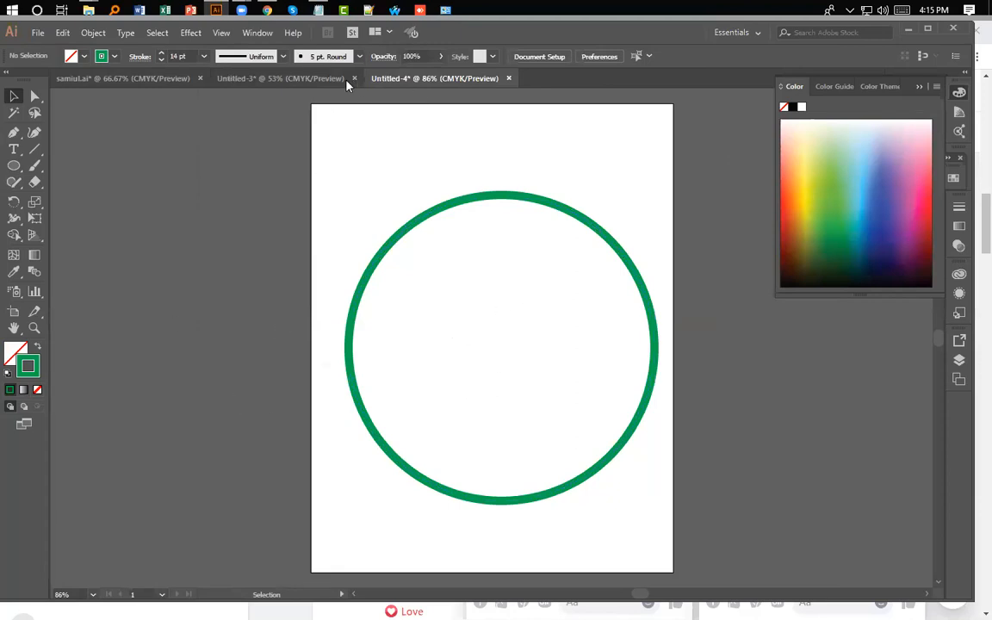
# Check the emblem's inner disc and draw a circle about 335 pt in diameter from the green ring's center
pyautogui.click(285, 78)
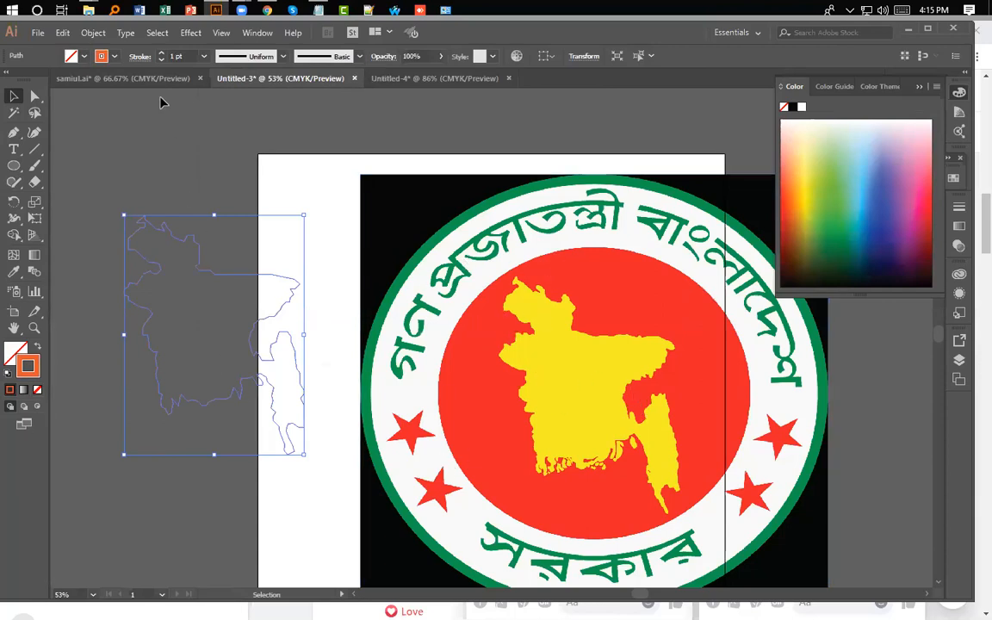
pyautogui.click(423, 78)
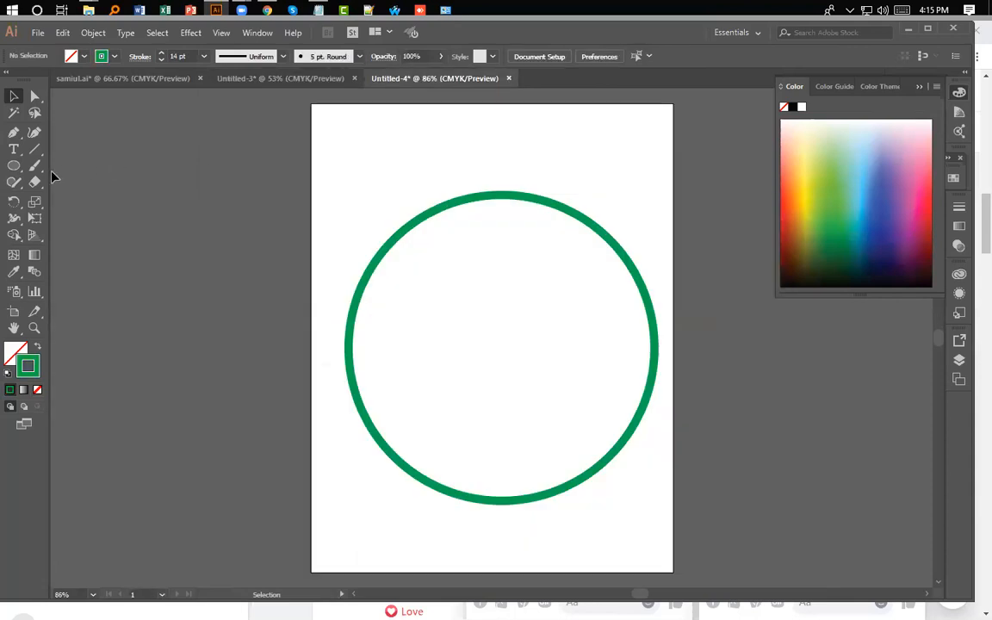
pyautogui.click(13, 166)
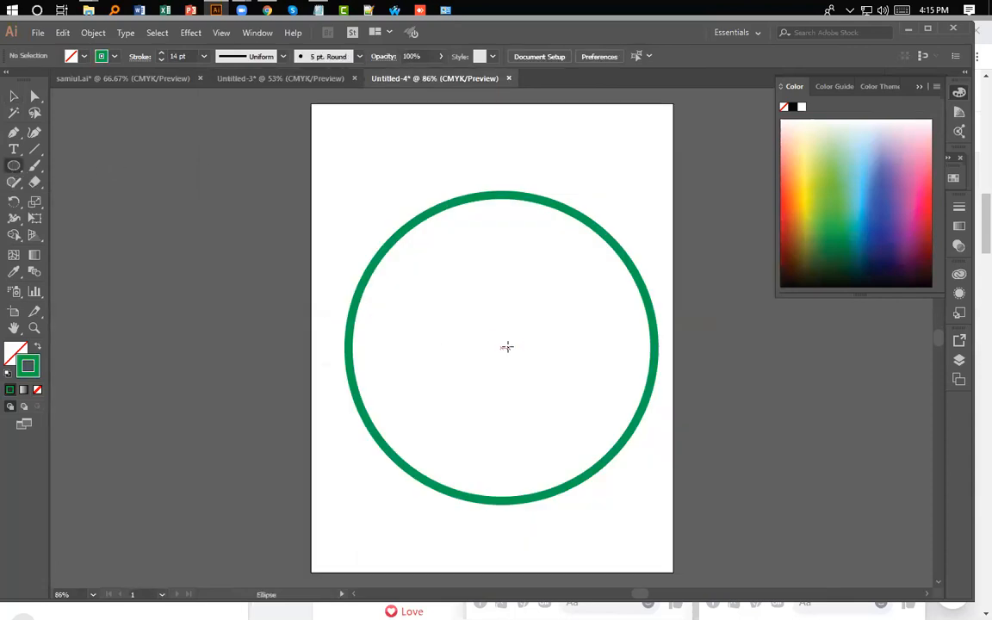
pyautogui.moveTo(500, 347); pyautogui.dragTo(549, 446)
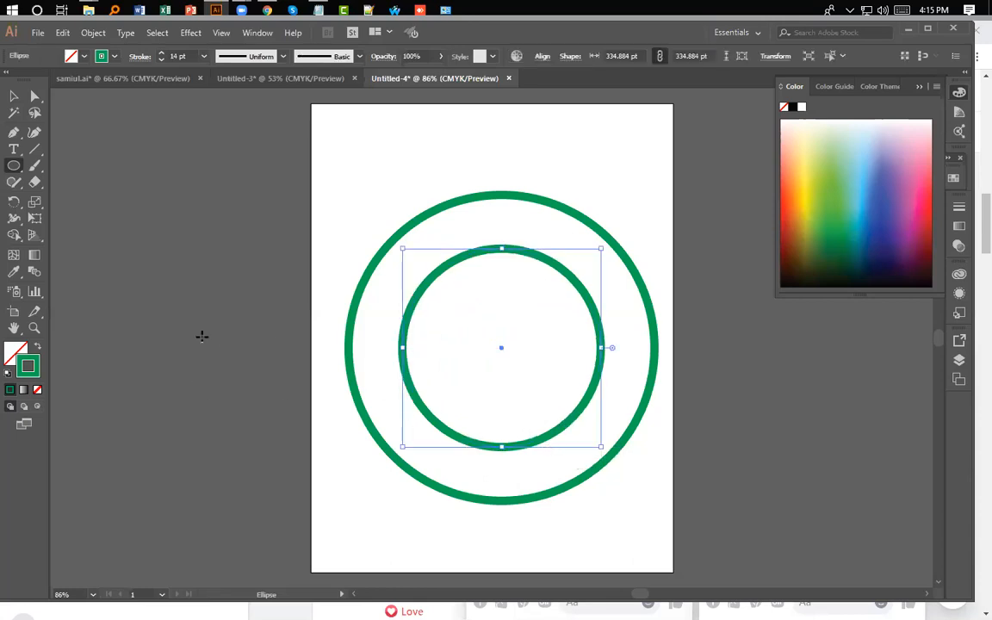
# Remove the stroke from the inner circle
pyautogui.click(38, 390)
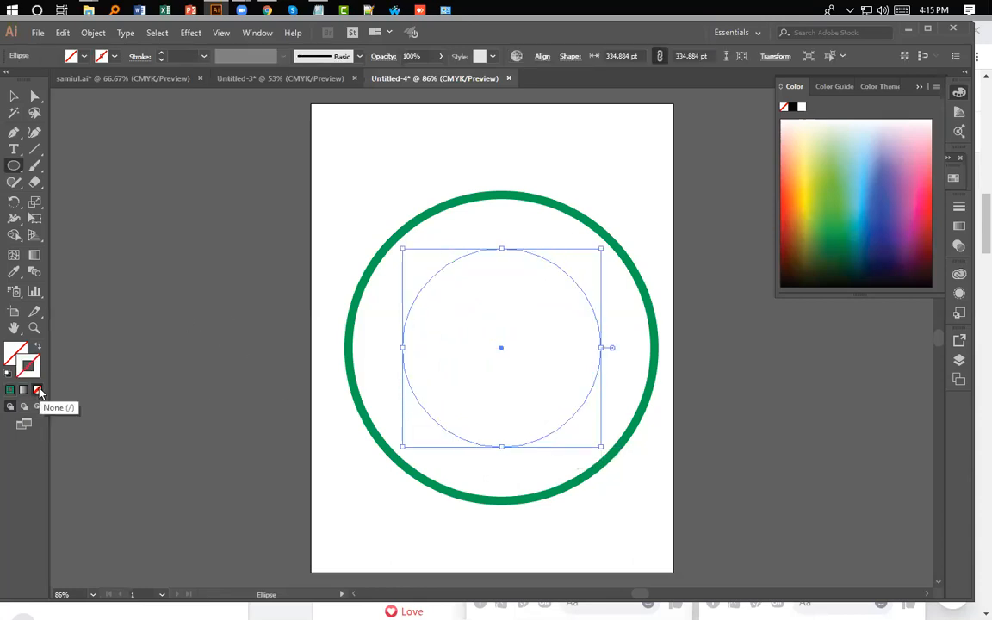
pyautogui.doubleClick(10, 353)
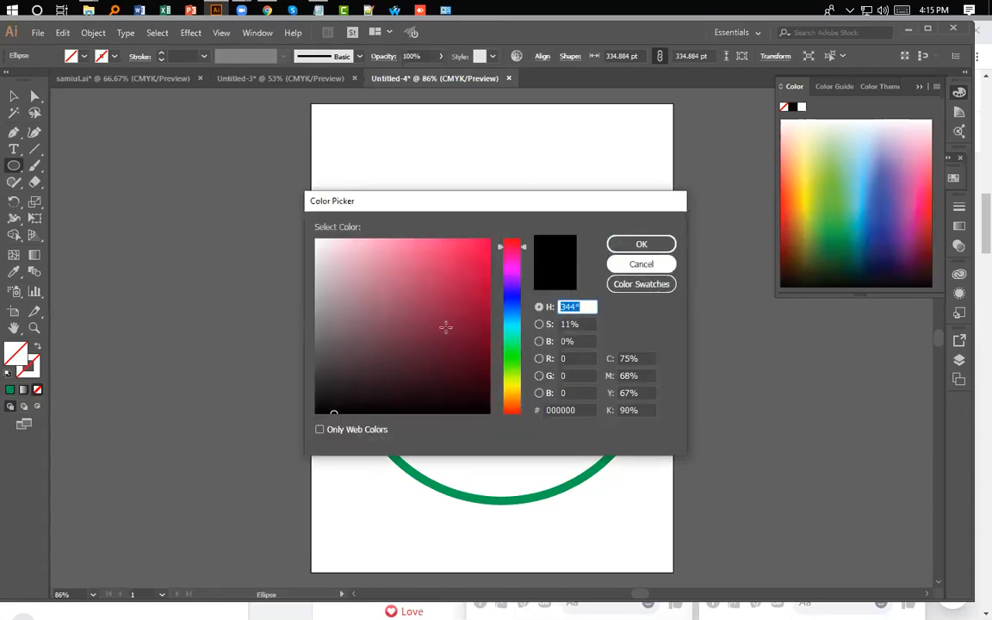
pyautogui.press('Escape')
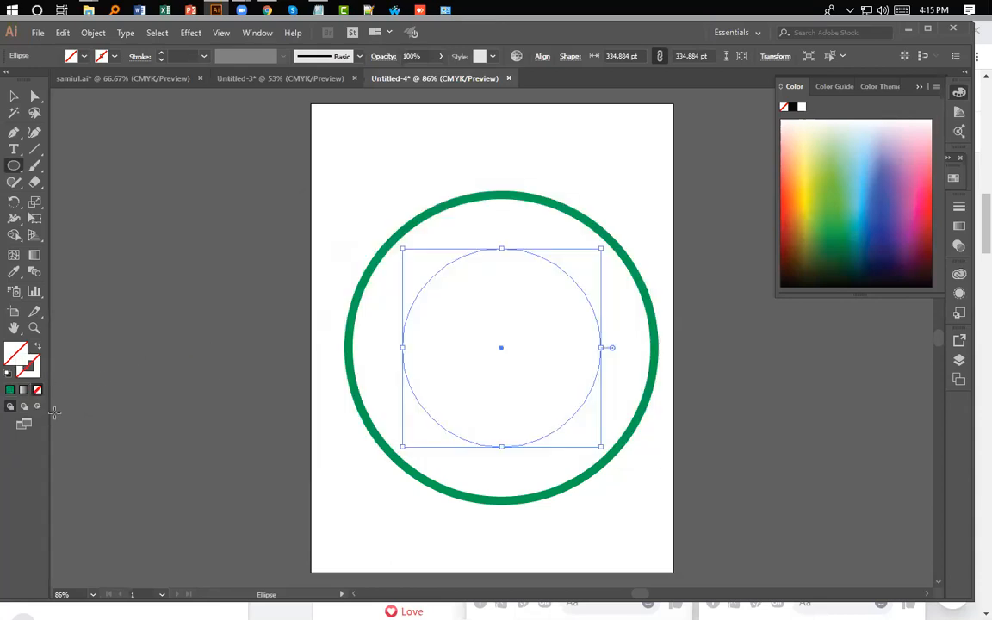
pyautogui.doubleClick(29, 366)
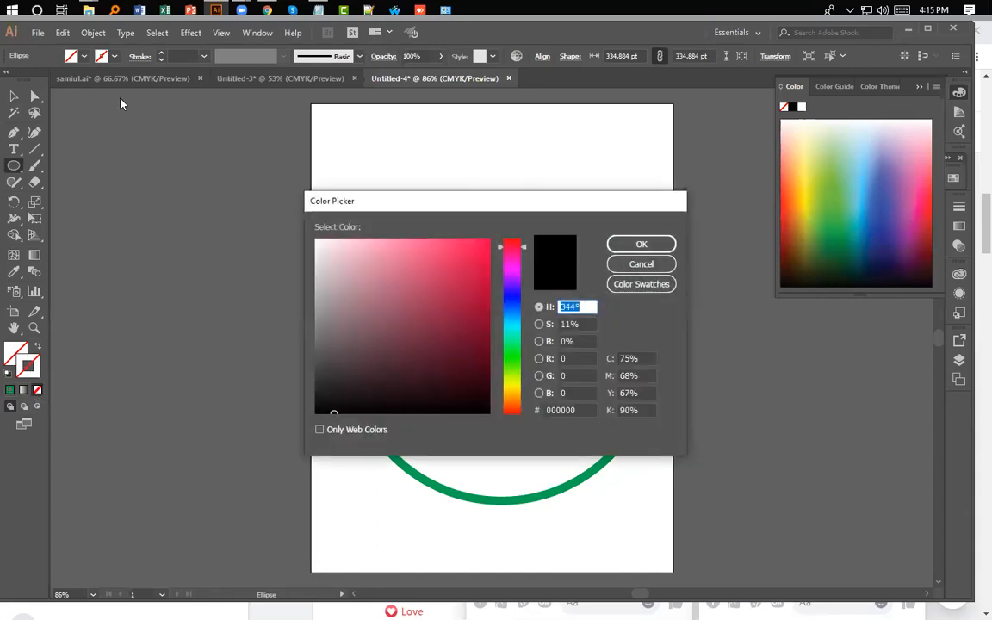
pyautogui.click(640, 265)
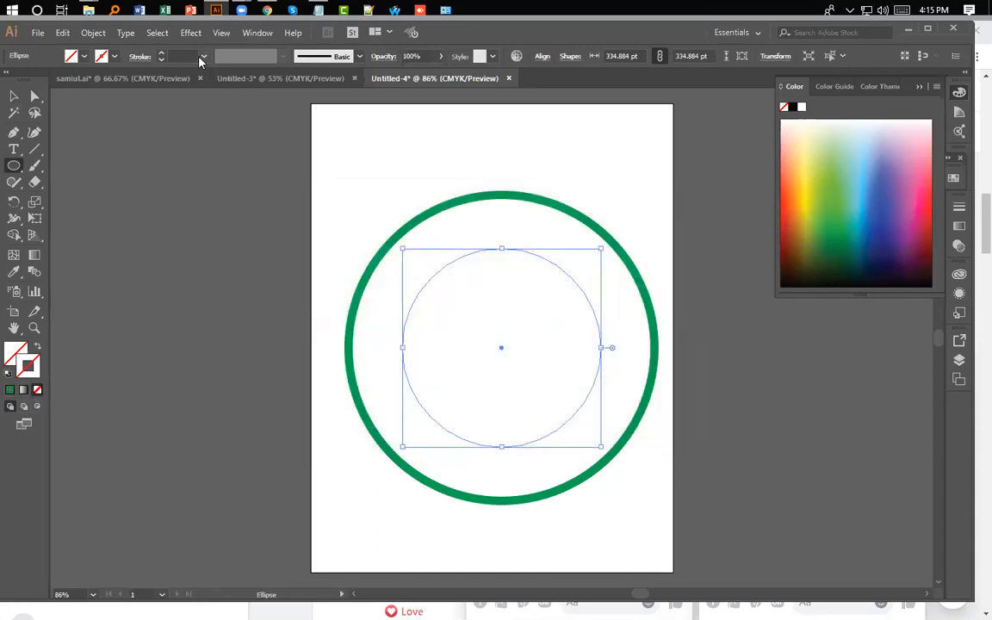
# Fill the inner circle with the red swatch and deselect it
pyautogui.click(203, 56)
pyautogui.click(16, 360)
pyautogui.click(10, 389)
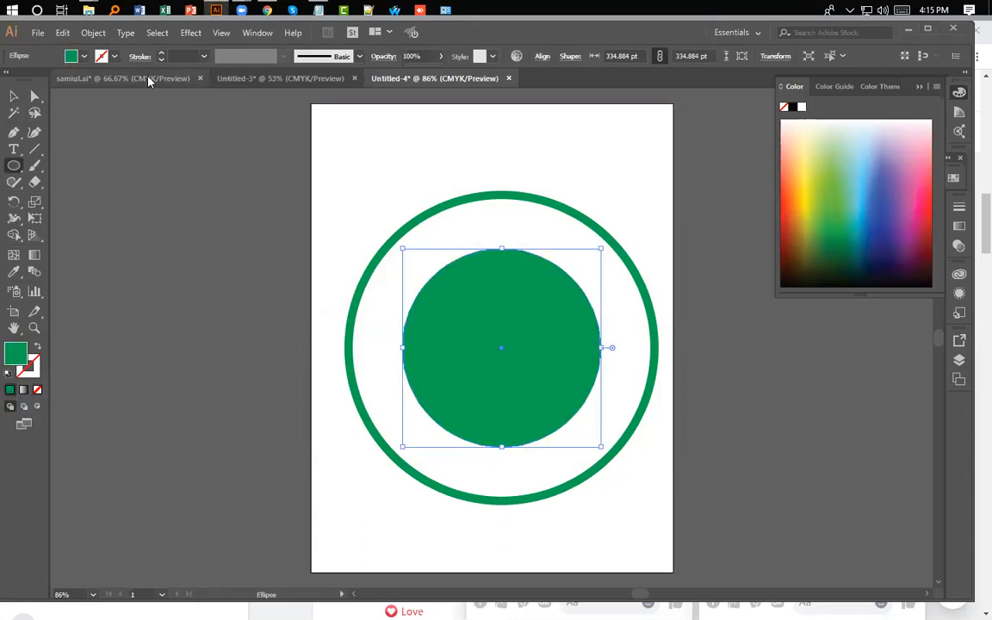
pyautogui.click(84, 56)
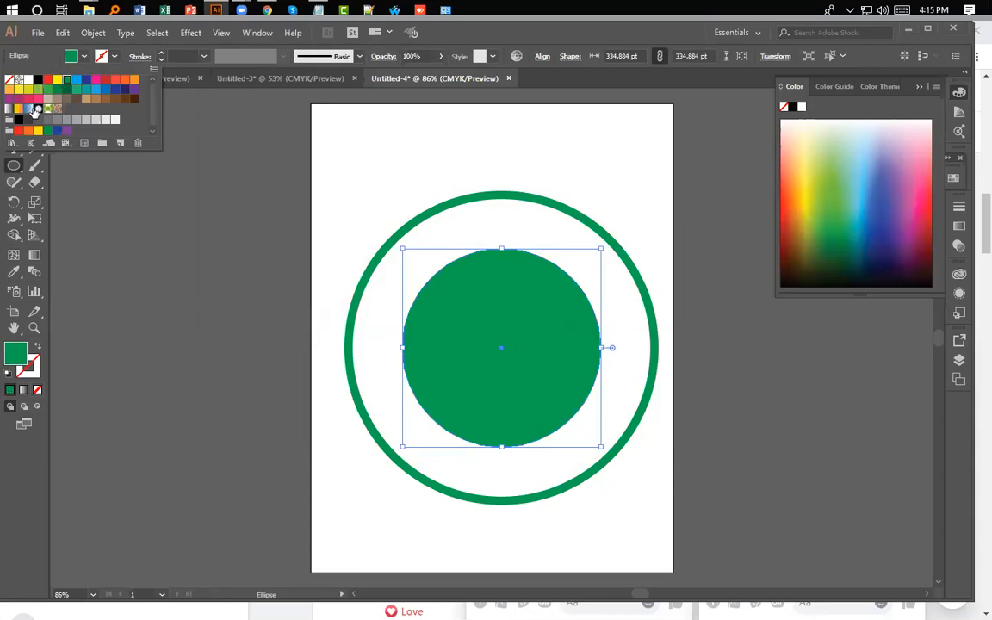
pyautogui.click(18, 128)
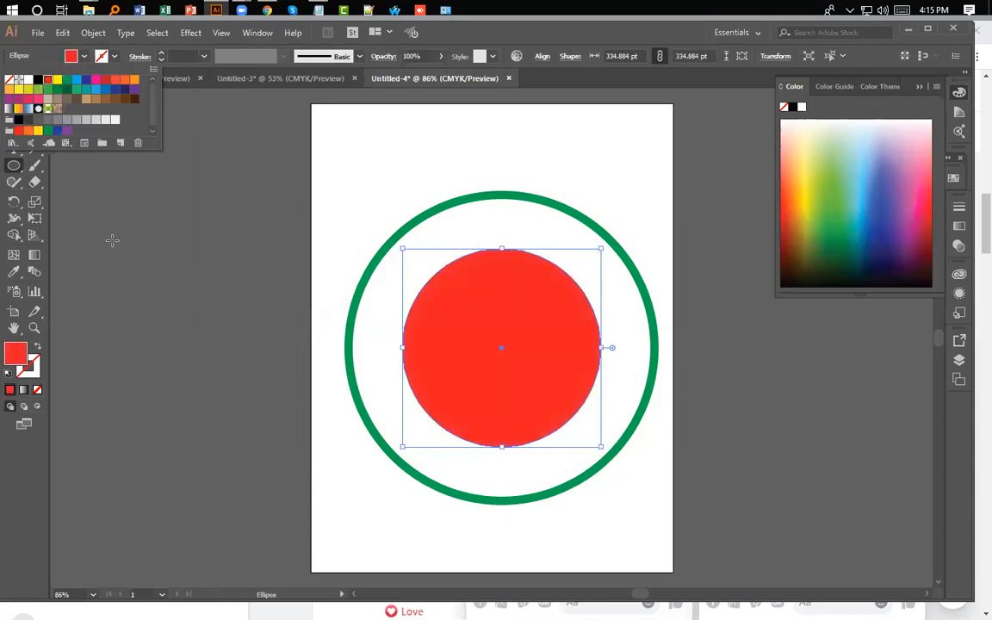
pyautogui.click(134, 246)
pyautogui.click(14, 97)
pyautogui.click(142, 270)
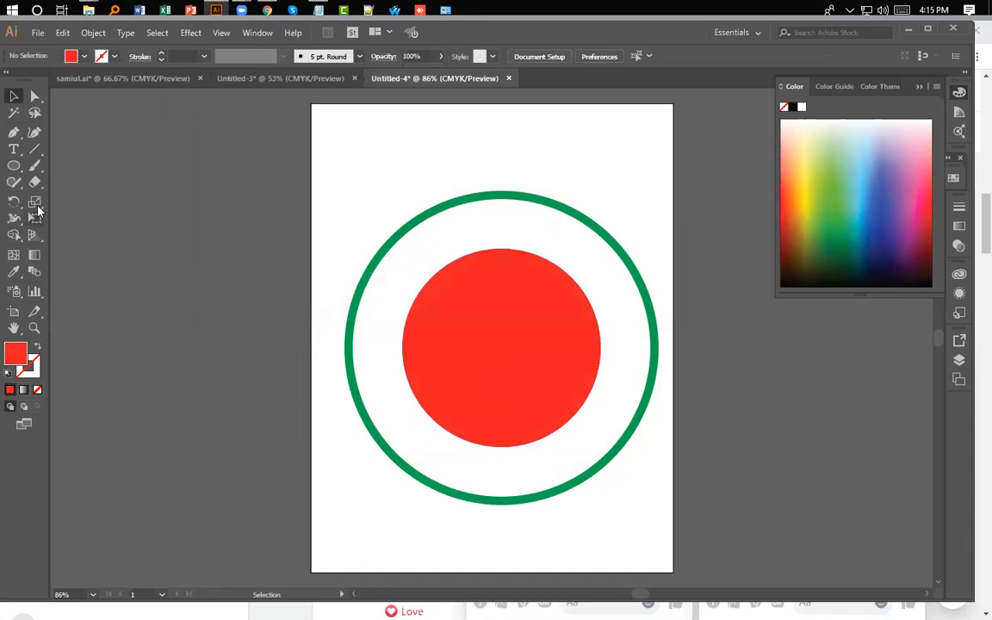
# Check the curved lettering and stars on the reference emblem in Untitled-3, and return to the Untitled-4 artwork
pyautogui.click(280, 79)
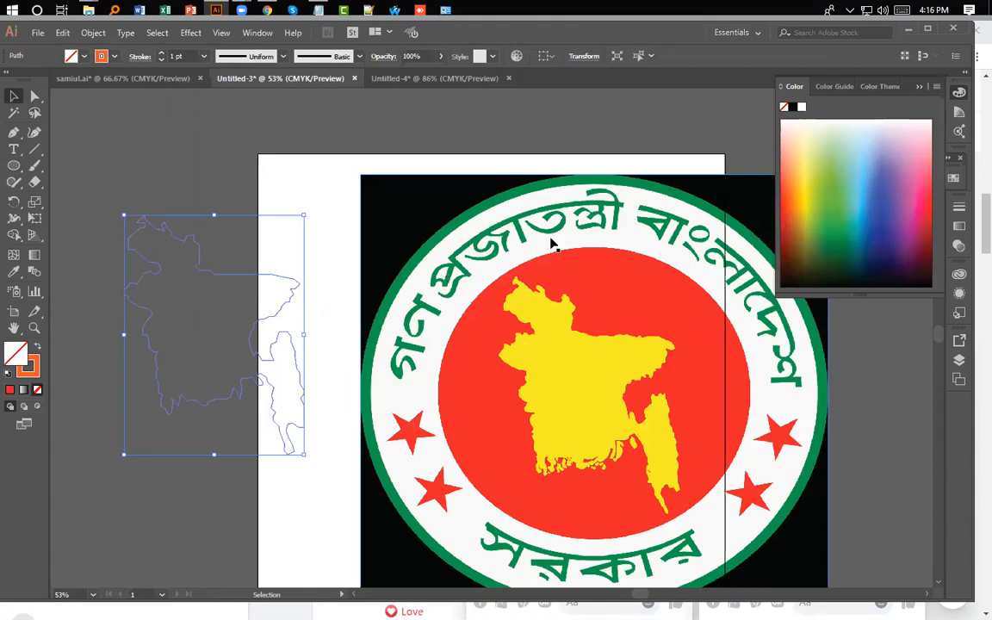
pyautogui.click(14, 149)
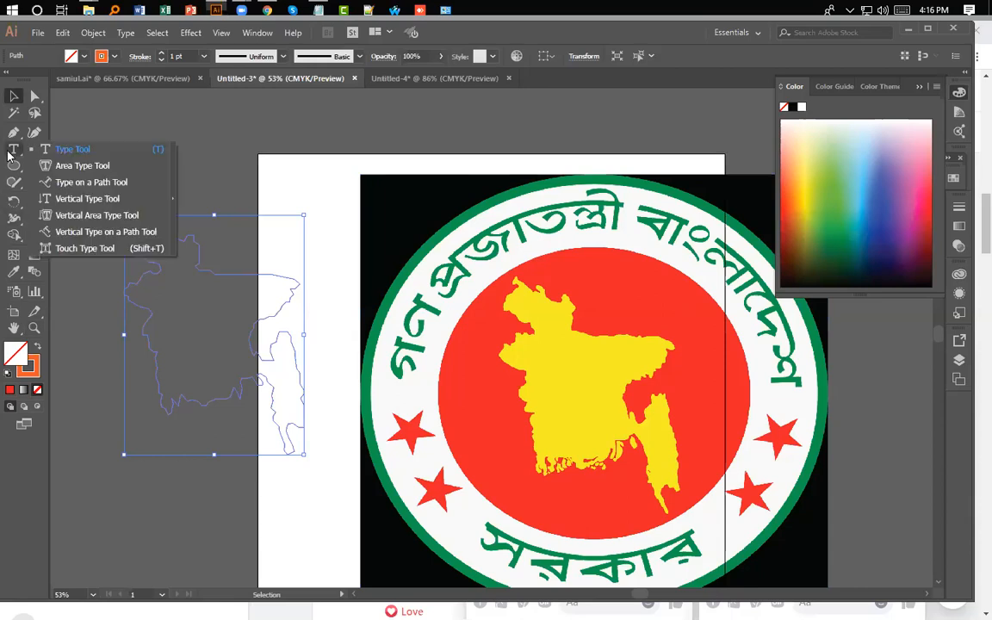
pyautogui.click(79, 181)
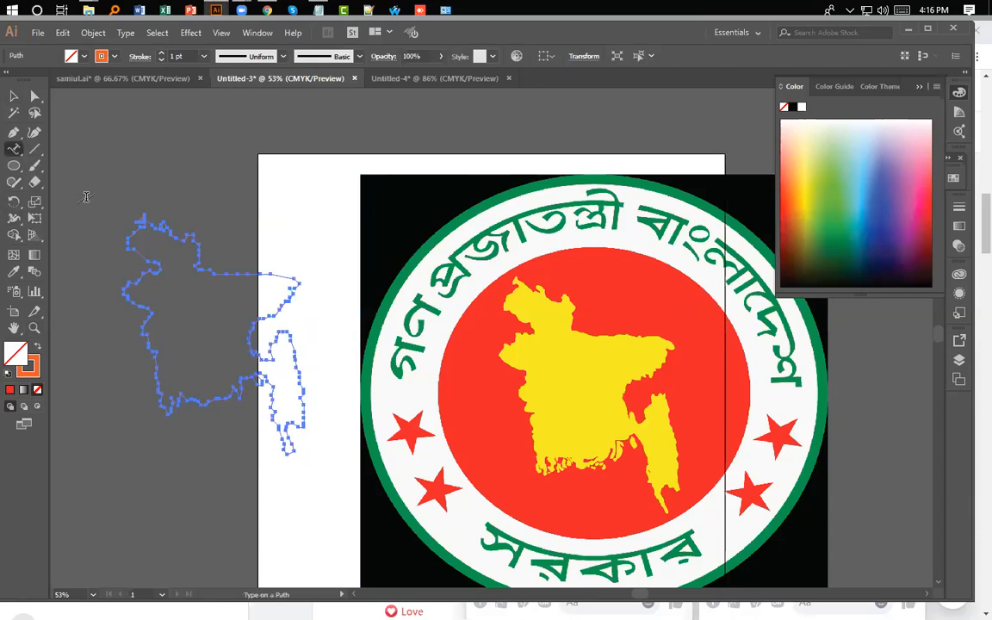
pyautogui.click(14, 96)
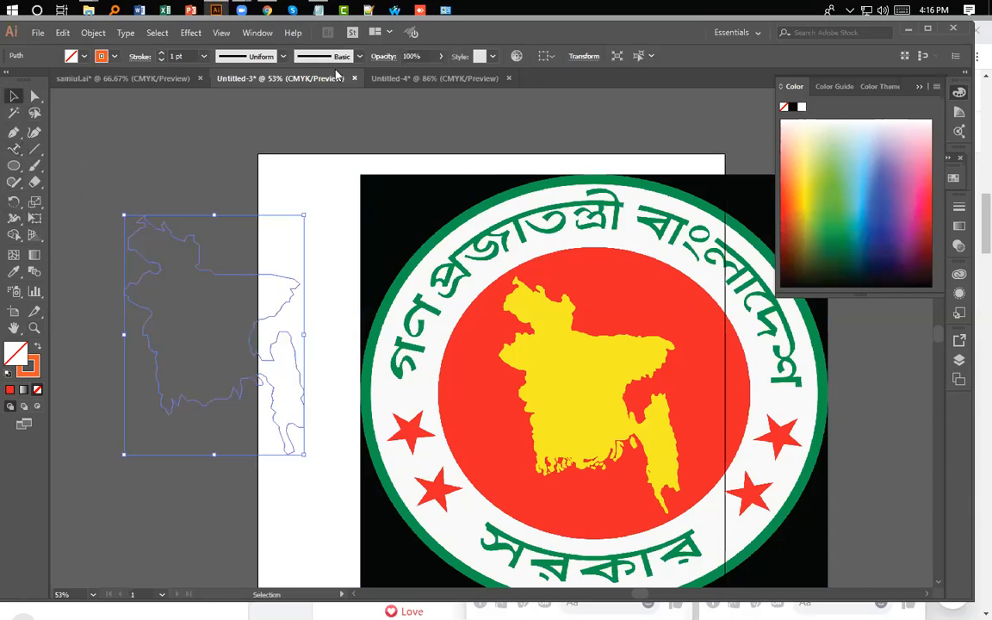
pyautogui.click(384, 77)
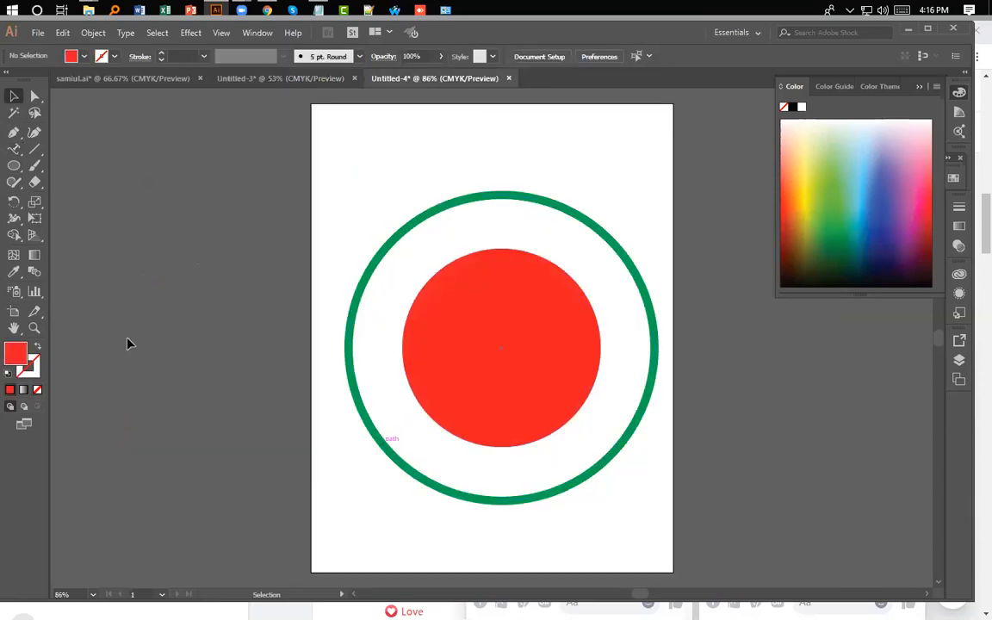
# Create a red five-pointed star with radii 34.3565 pt and 17.1782 pt in the white band at the disc's left side
pyautogui.moveTo(14, 165); pyautogui.dragTo(60, 225)
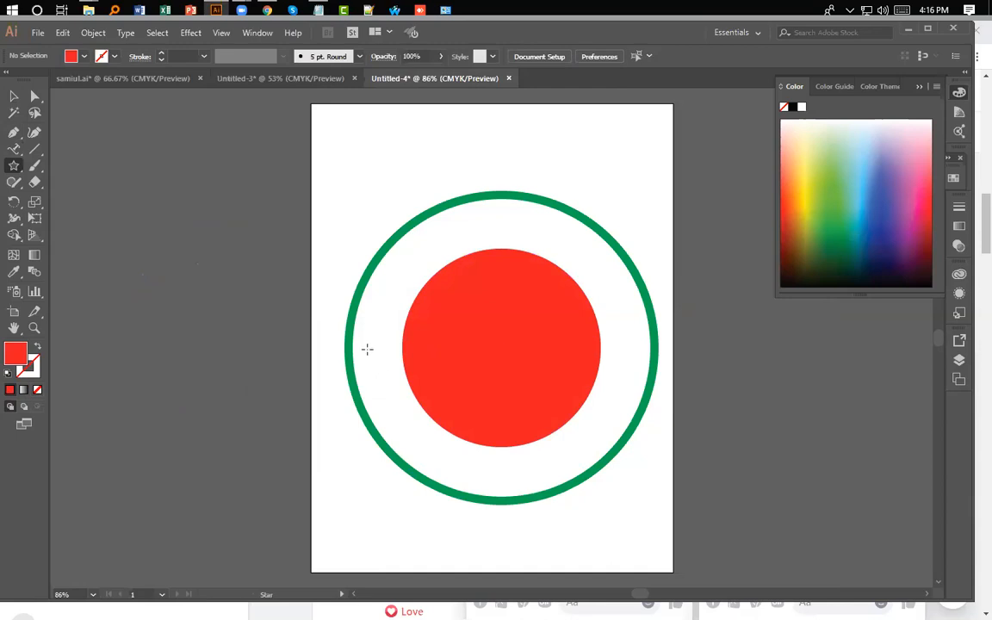
pyautogui.moveTo(365, 348); pyautogui.dragTo(372, 364)
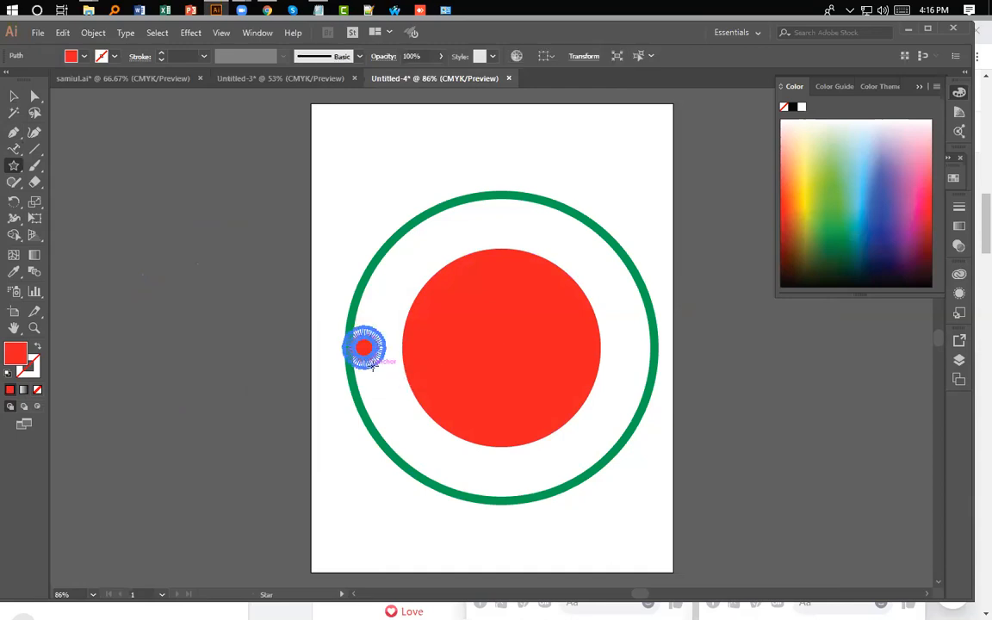
pyautogui.hotkey('ctrl', 'z')
pyautogui.click(370, 358)
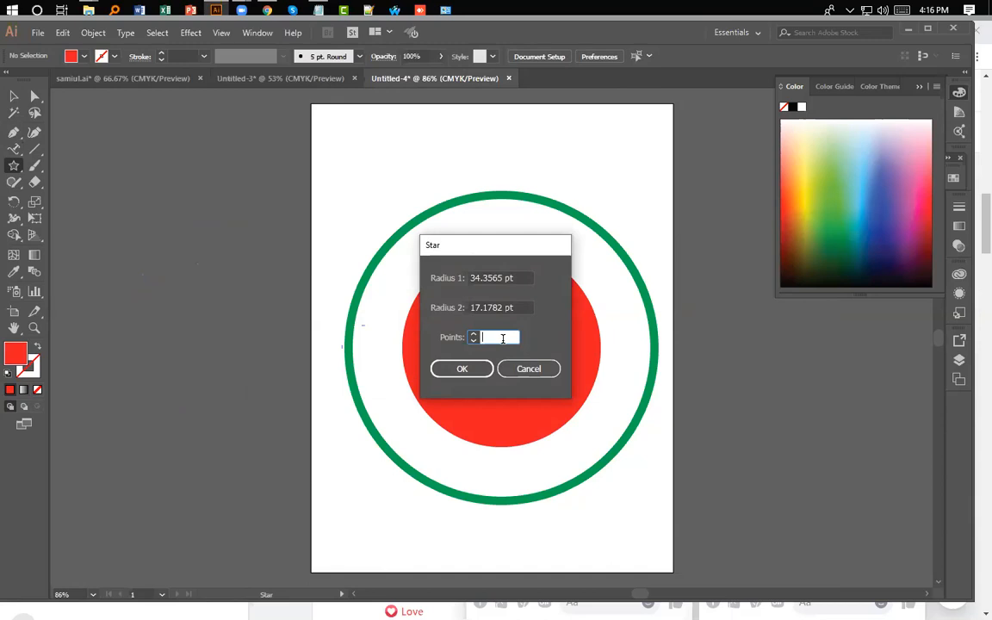
pyautogui.write('5')
pyautogui.press('Return')
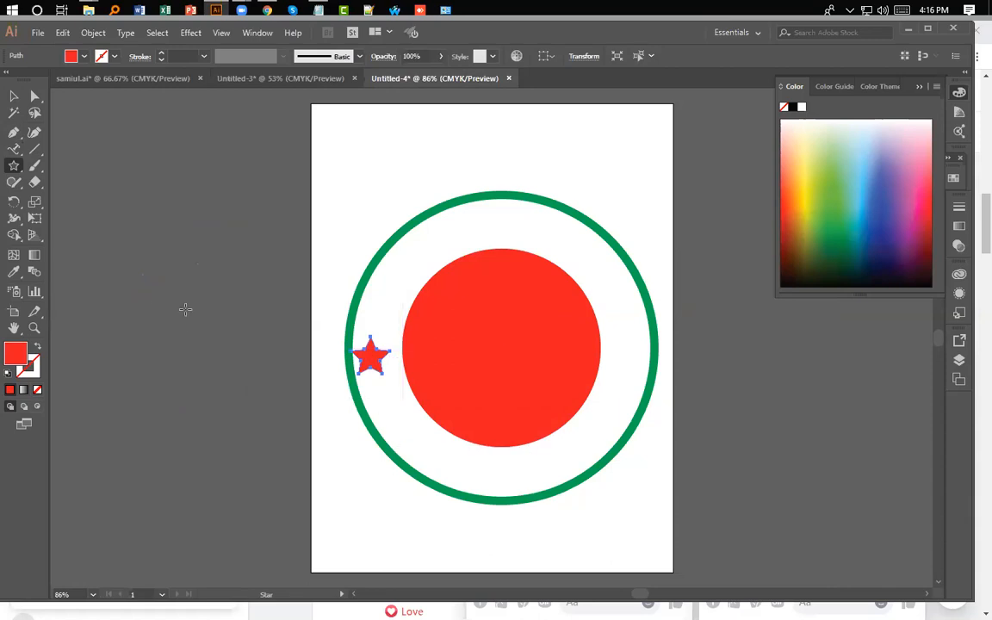
# Scale the star down and nudge it slightly right and up within the white band
pyautogui.click(14, 95)
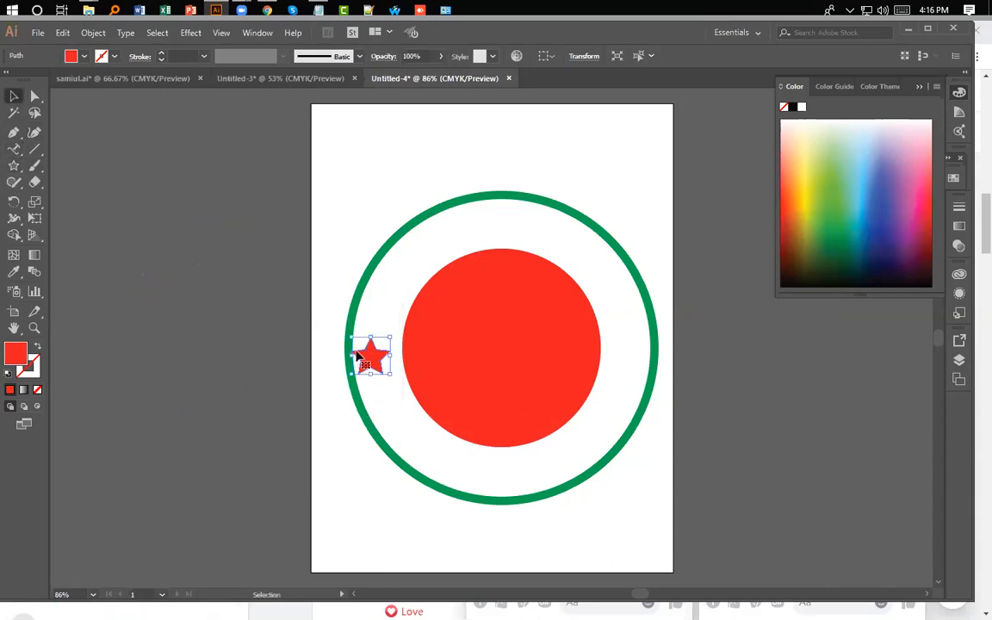
pyautogui.moveTo(390, 374)
pyautogui.mouseDown()
pyautogui.moveTo(383, 341)
pyautogui.moveTo(376, 363)
pyautogui.mouseUp()
pyautogui.press('Right')
pyautogui.press('Right')
pyautogui.press('Right')
pyautogui.press('Right')
pyautogui.press('Up')
pyautogui.press('Up')
pyautogui.press('Up')
pyautogui.press('Up')
pyautogui.press('Right')
pyautogui.press('Right')
pyautogui.press('Right')
# Compare the star with the reference emblem in Untitled-3 and resize it to nearly span the white band between ring and disc
pyautogui.moveTo(382, 363); pyautogui.dragTo(399, 376)
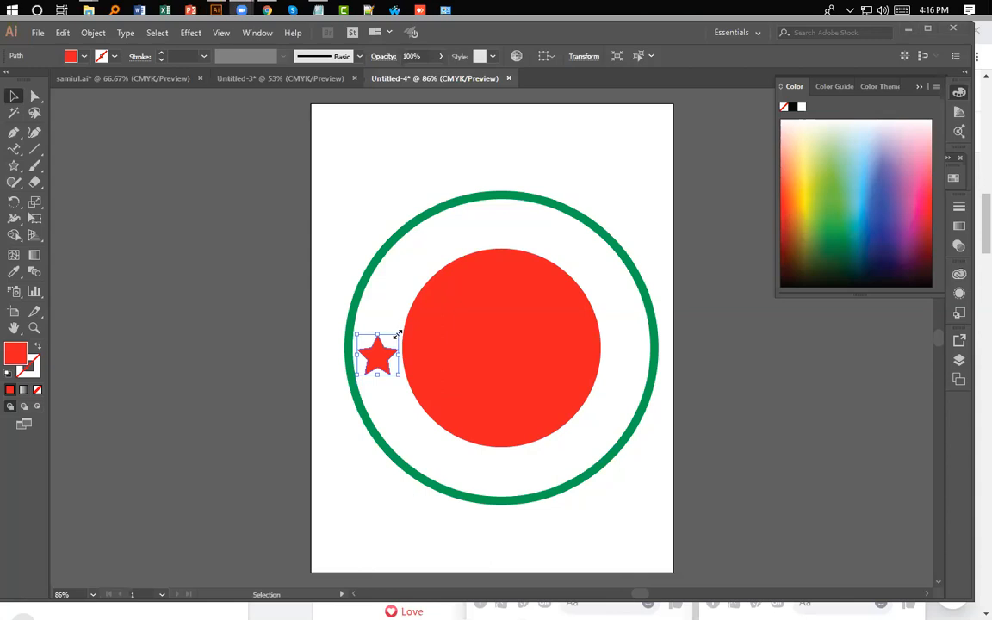
pyautogui.moveTo(398, 336); pyautogui.dragTo(375, 355)
pyautogui.click(262, 78)
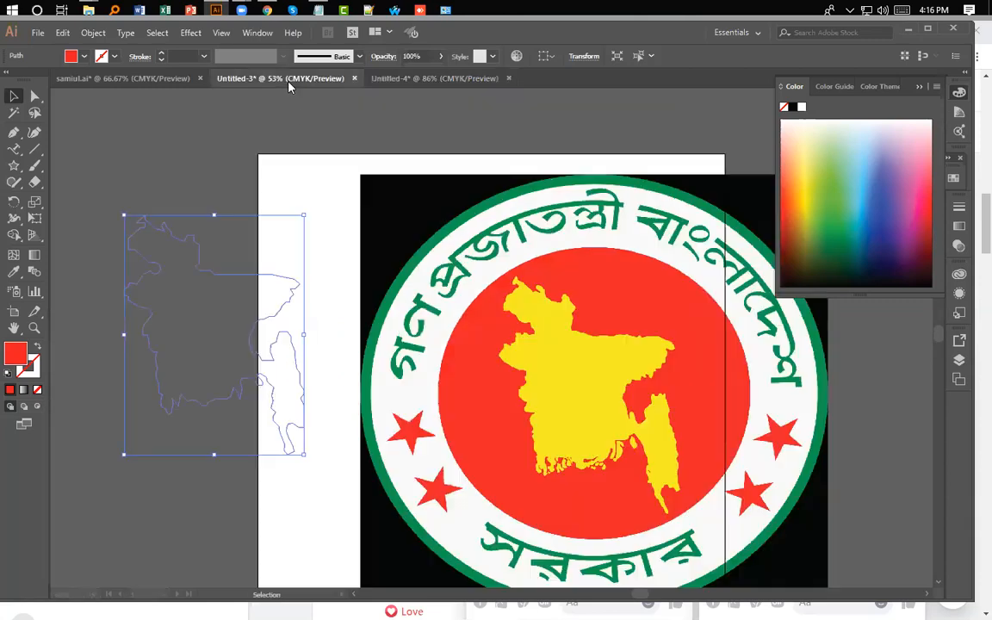
pyautogui.click(411, 79)
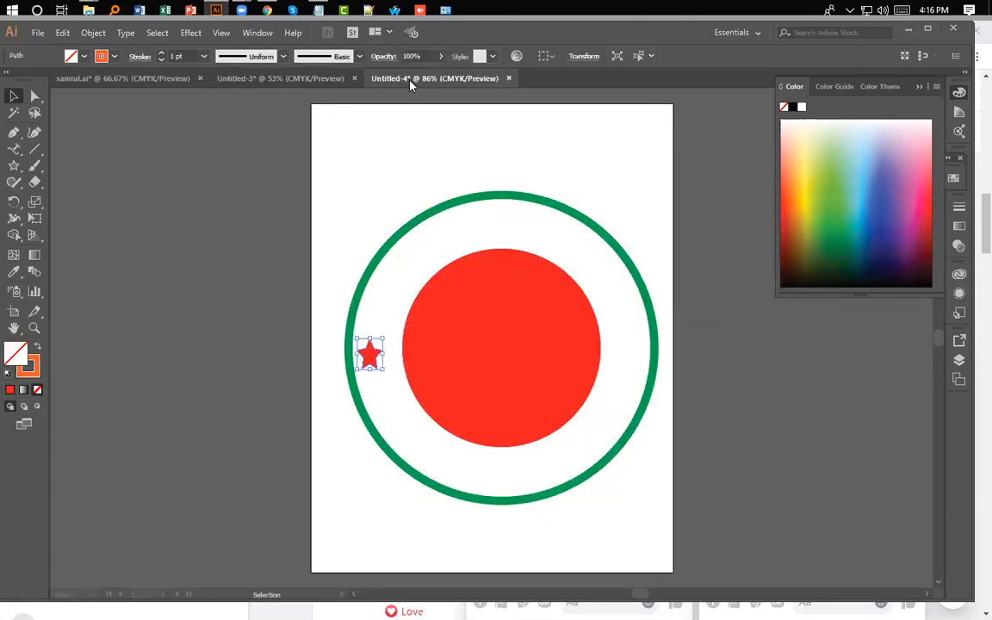
pyautogui.moveTo(381, 368); pyautogui.dragTo(399, 380)
pyautogui.click(384, 401)
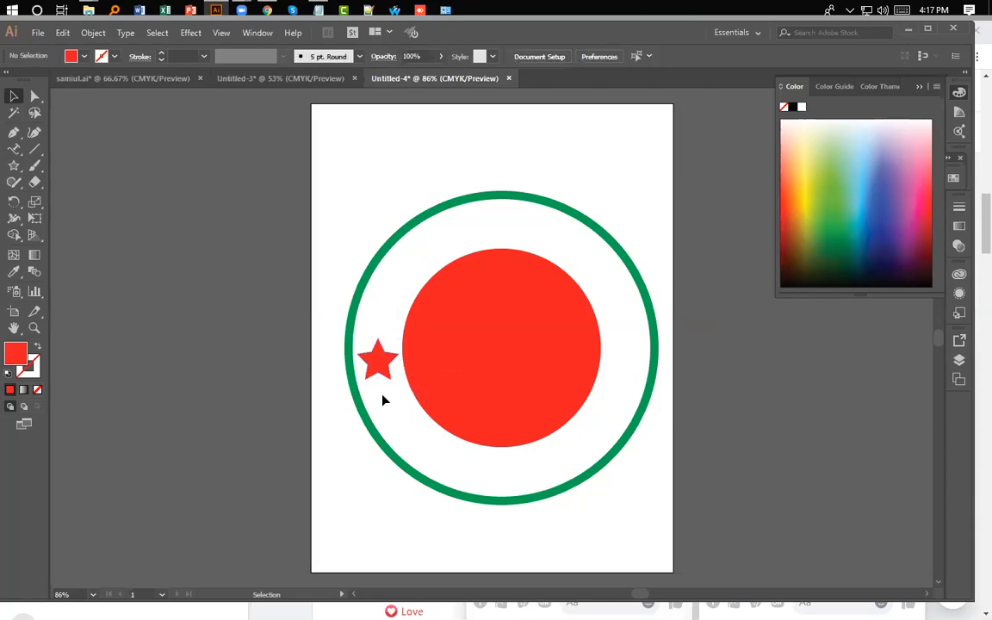
# Duplicate the star just below the original along the ring, and place two more copies in the band's right side
pyautogui.click(377, 367)
pyautogui.moveTo(376, 368); pyautogui.dragTo(391, 410)
pyautogui.click(446, 449)
pyautogui.moveTo(391, 414); pyautogui.dragTo(628, 361)
pyautogui.click(562, 463)
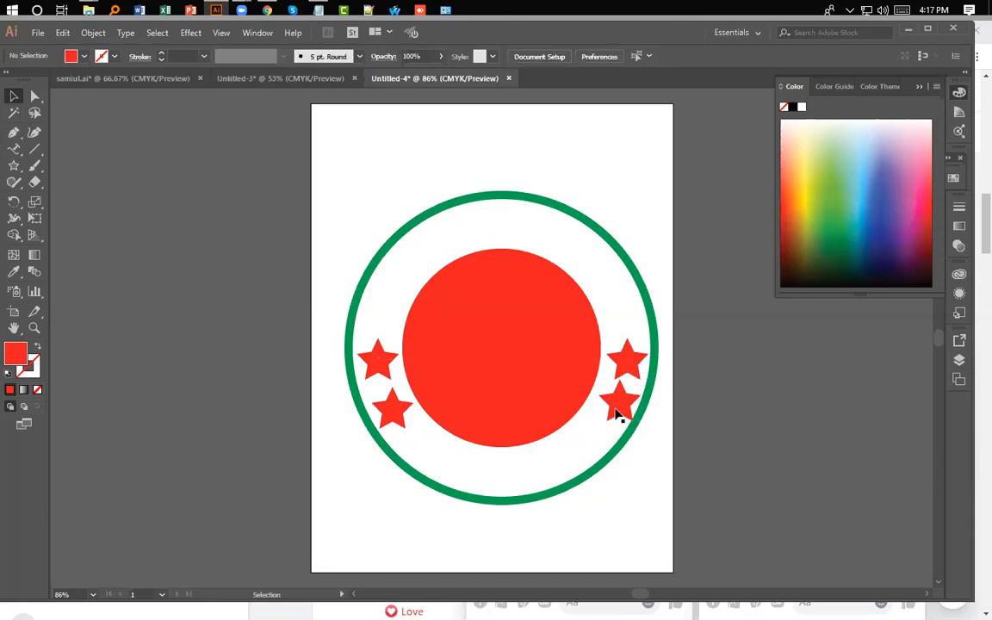
# Move the upper right star slightly higher and the lower right star slightly toward the disc
pyautogui.click(628, 369)
pyautogui.moveTo(628, 369); pyautogui.dragTo(628, 361)
pyautogui.click(626, 414)
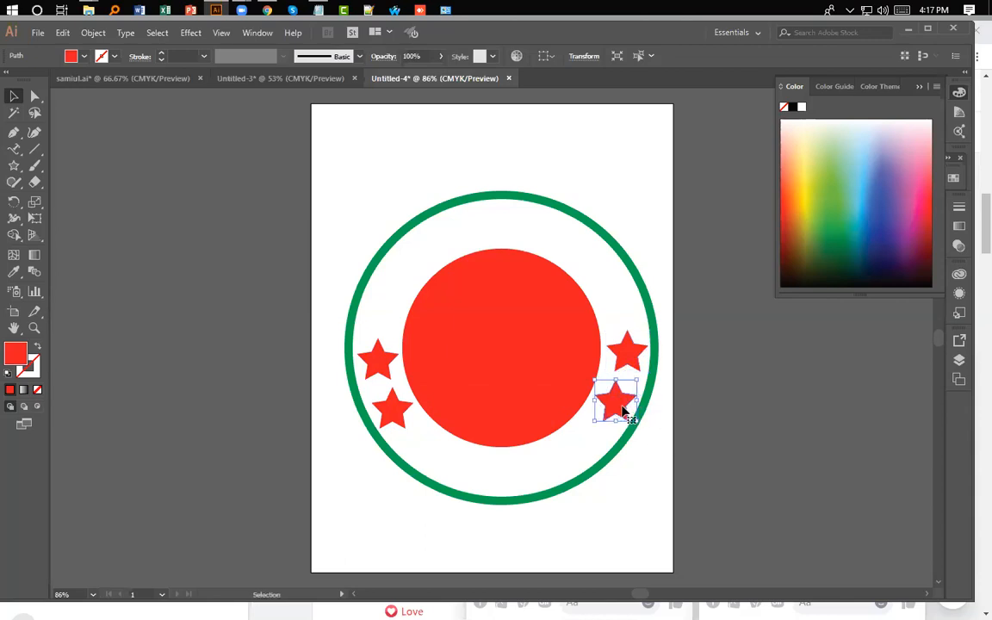
pyautogui.click(658, 483)
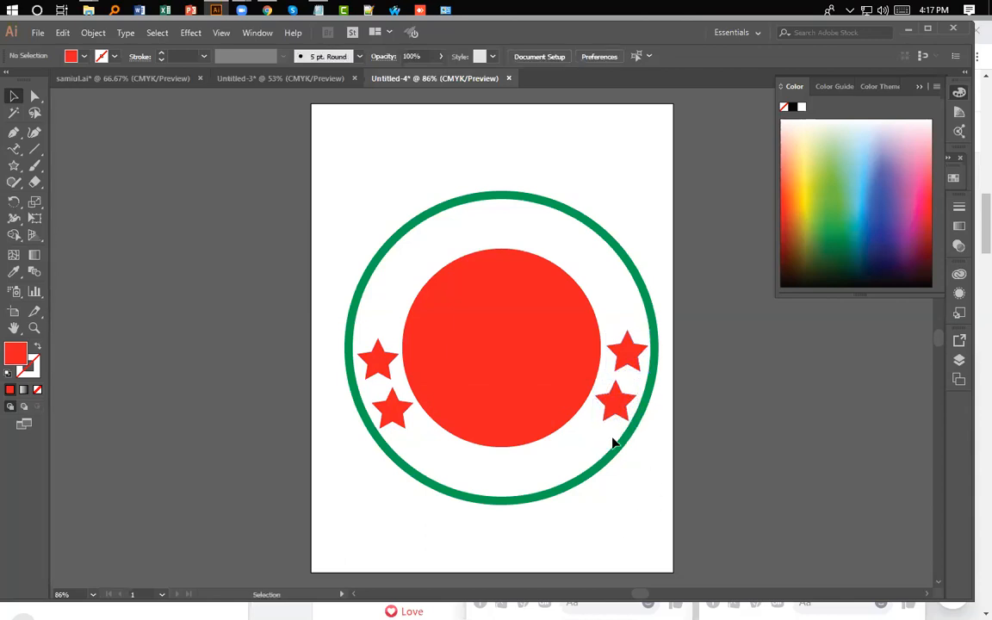
pyautogui.click(629, 361)
pyautogui.doubleClick(629, 360)
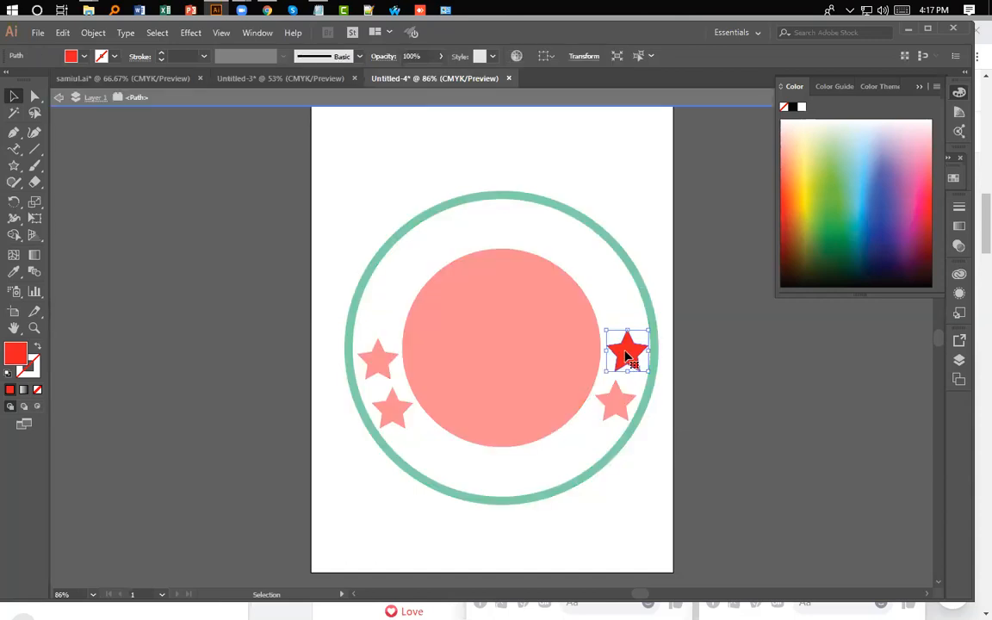
pyautogui.moveTo(627, 356); pyautogui.dragTo(628, 354)
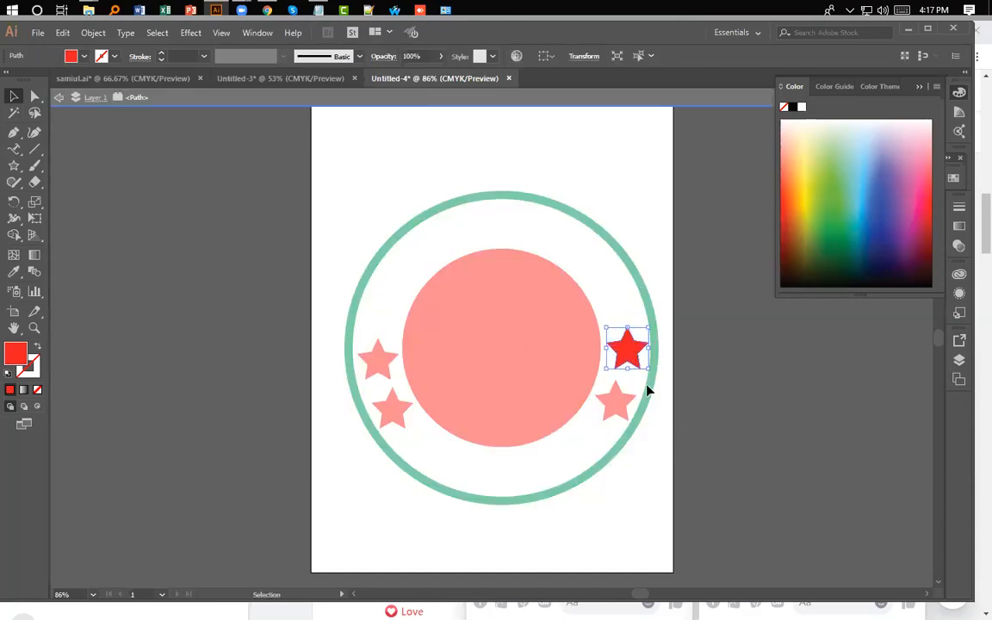
pyautogui.click(670, 444)
pyautogui.doubleClick(647, 482)
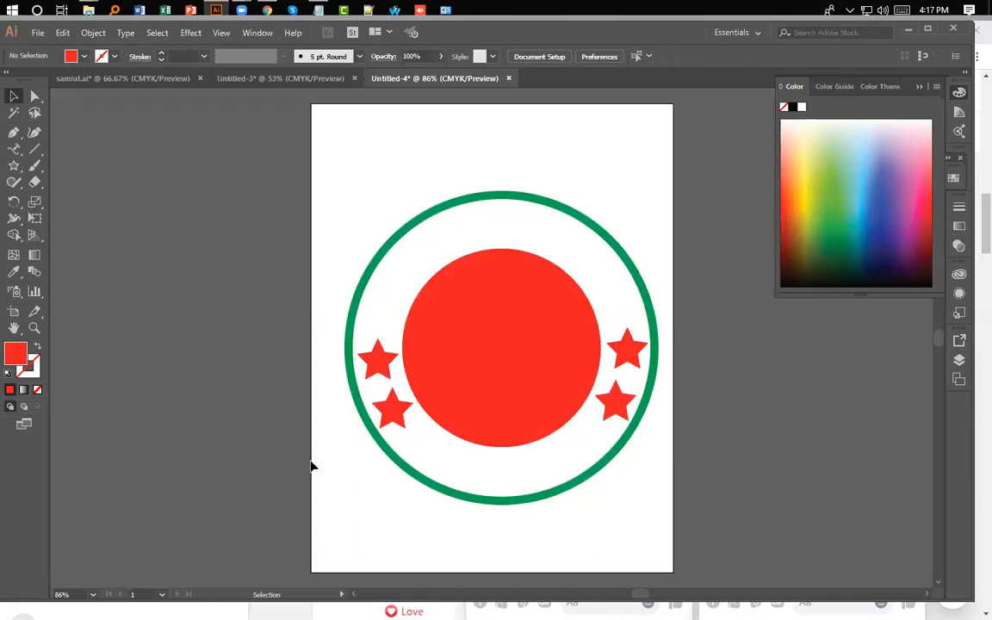
# Check the reference lettering in Untitled-3 and copy the text "Republic of Bangladesh" from the ledp file in Notepad
pyautogui.click(261, 76)
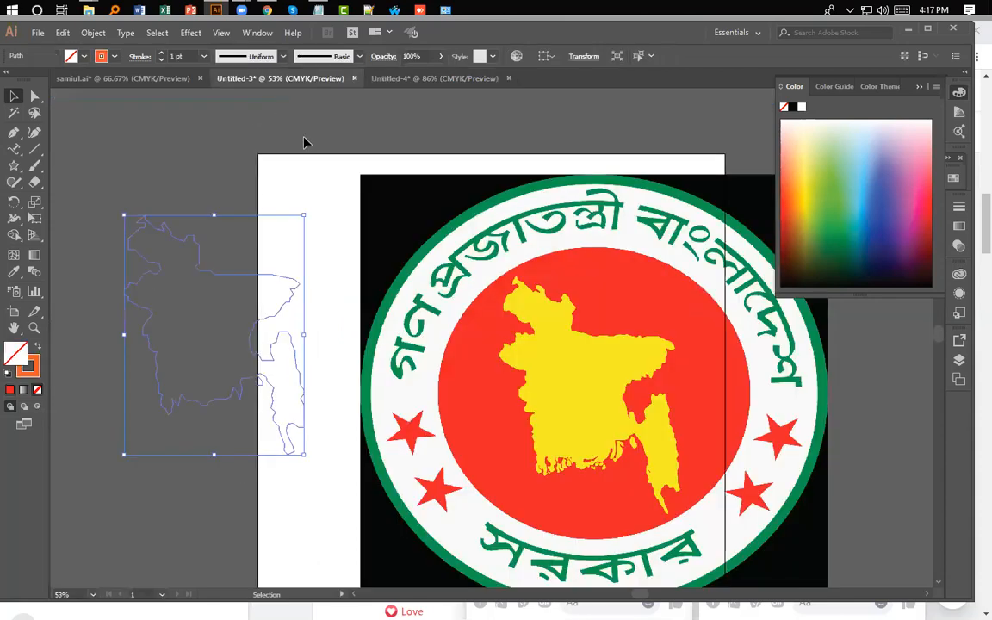
pyautogui.click(435, 80)
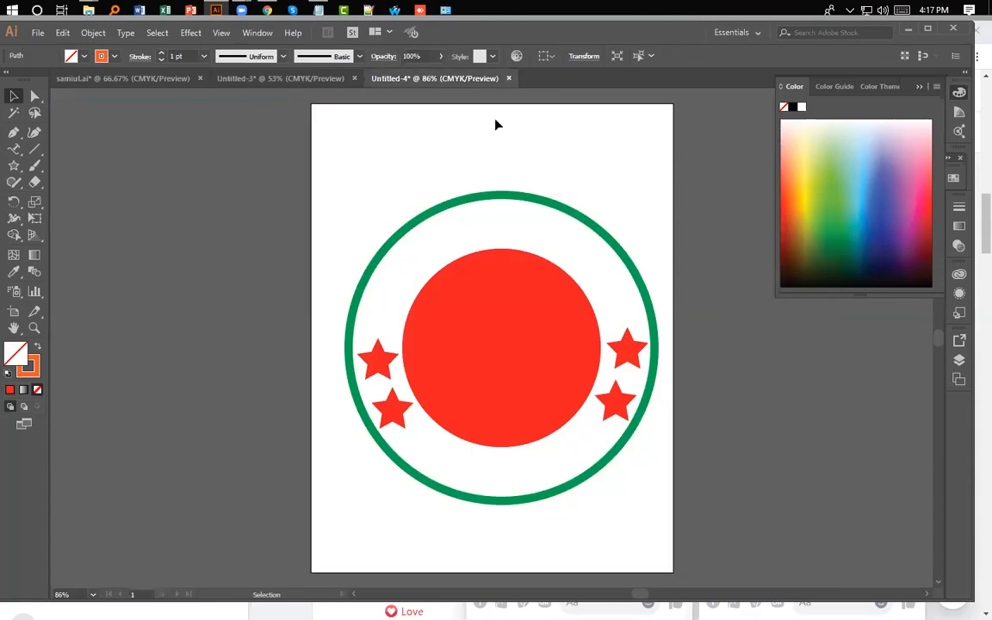
pyautogui.click(417, 308)
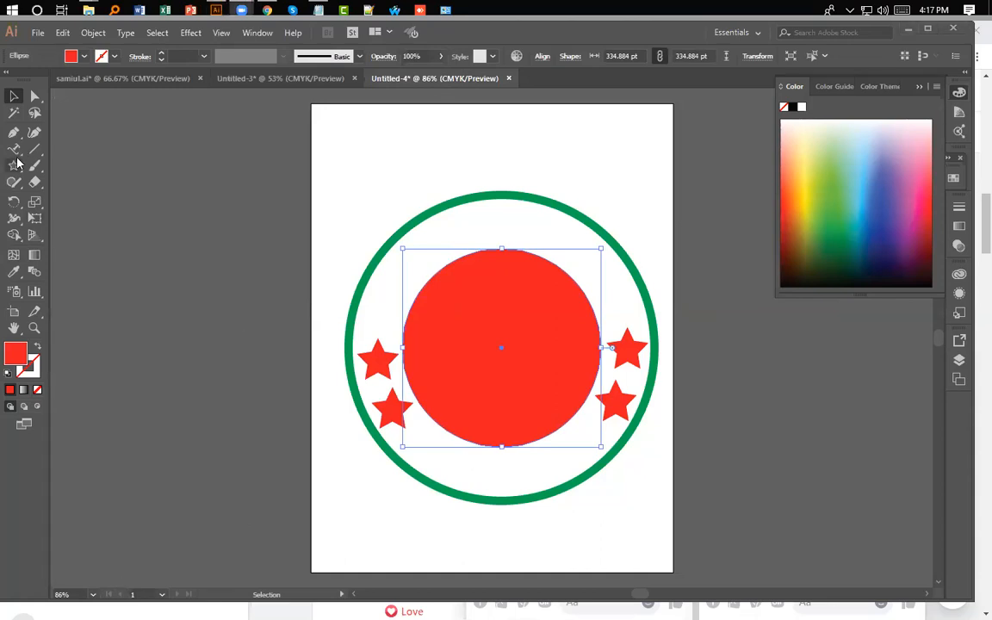
pyautogui.click(319, 10)
pyautogui.moveTo(372, 179); pyautogui.dragTo(189, 158)
pyautogui.hotkey('ctrl', 'c')
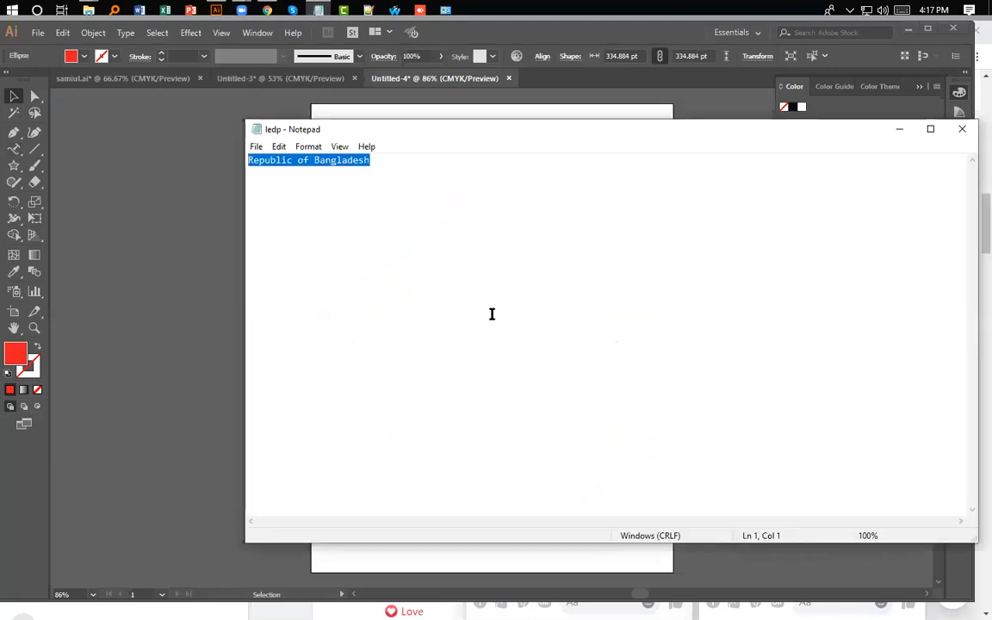
pyautogui.click(899, 129)
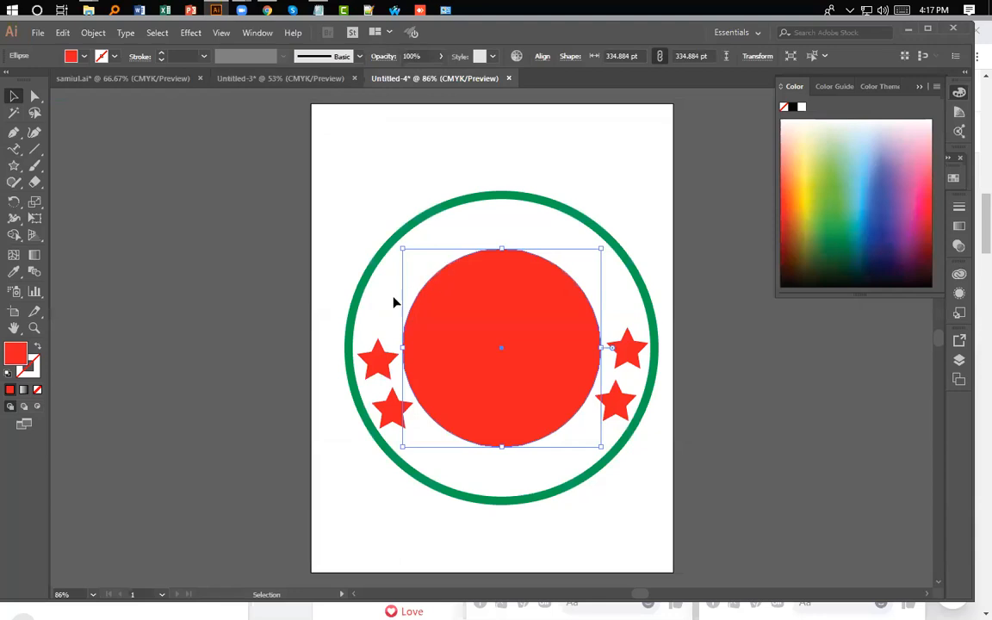
# Turn the red inner circle into a type path and replace its placeholder text with the copied "Republic of Bangladesh"
pyautogui.click(14, 148)
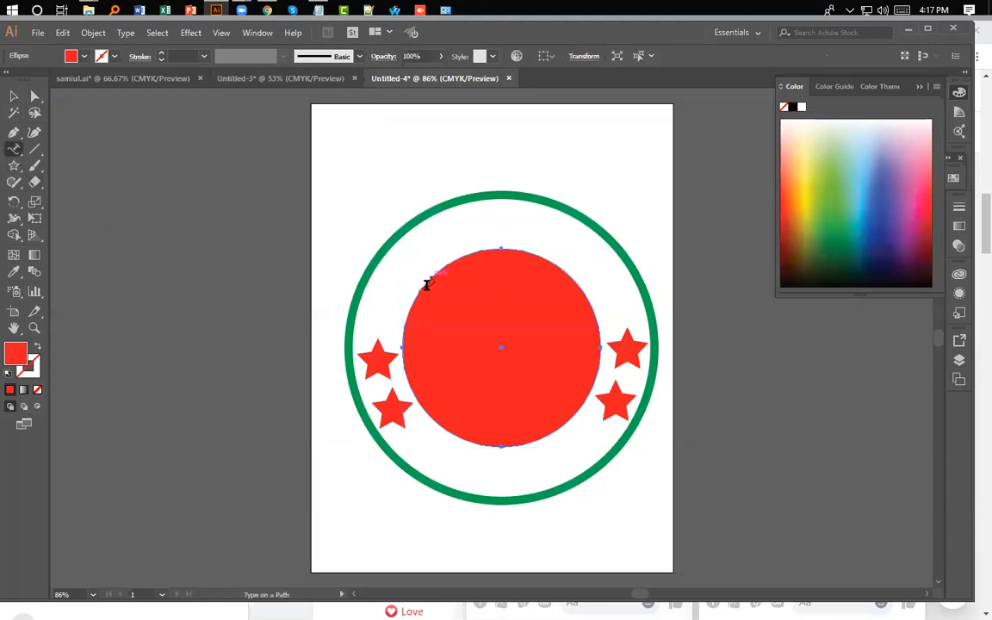
pyautogui.click(406, 317)
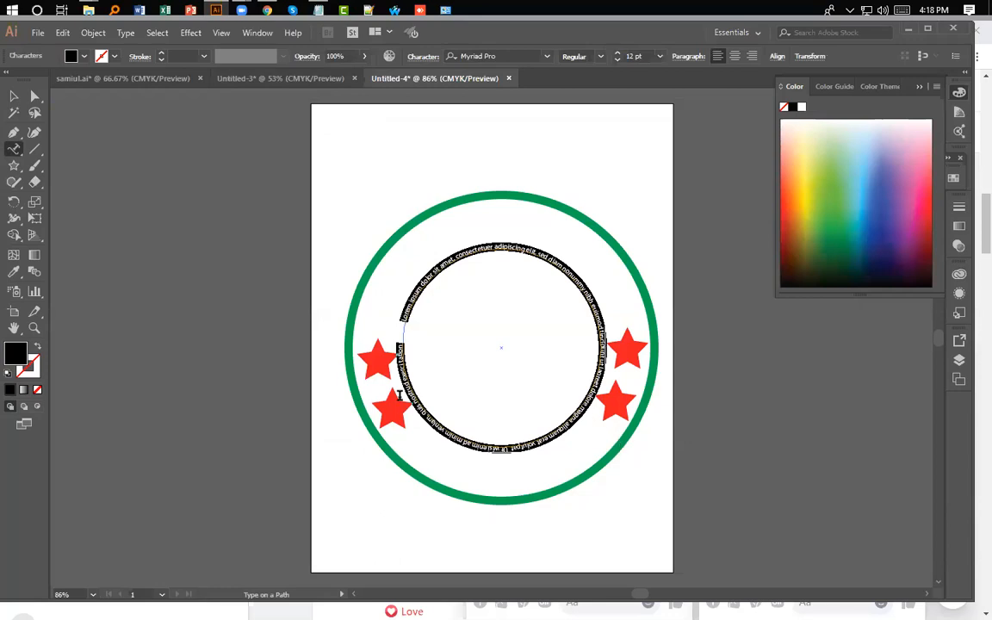
pyautogui.press('BackSpace')
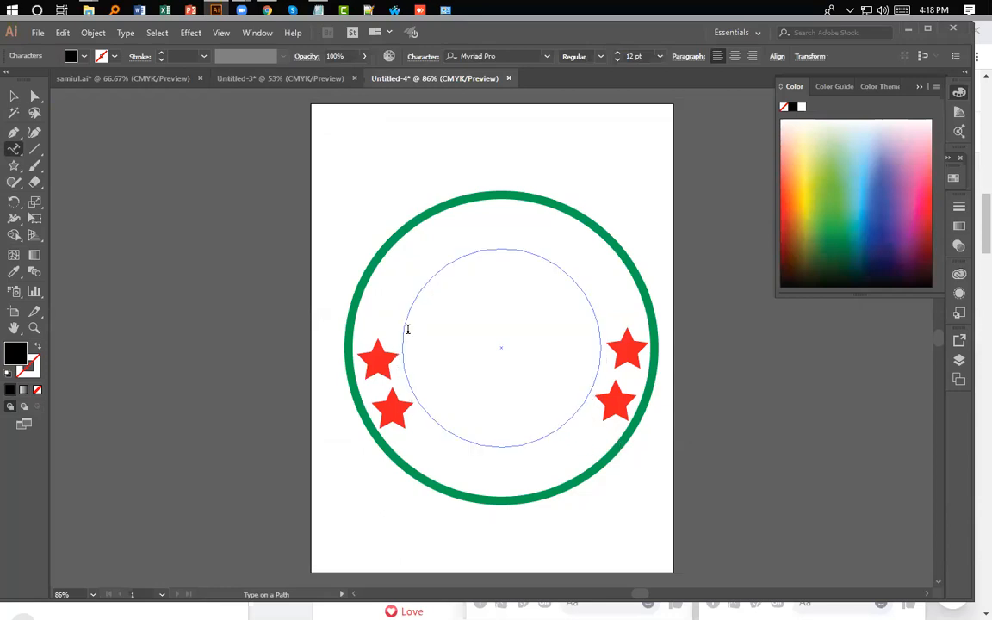
pyautogui.hotkey('ctrl', 'v')
pyautogui.click(13, 96)
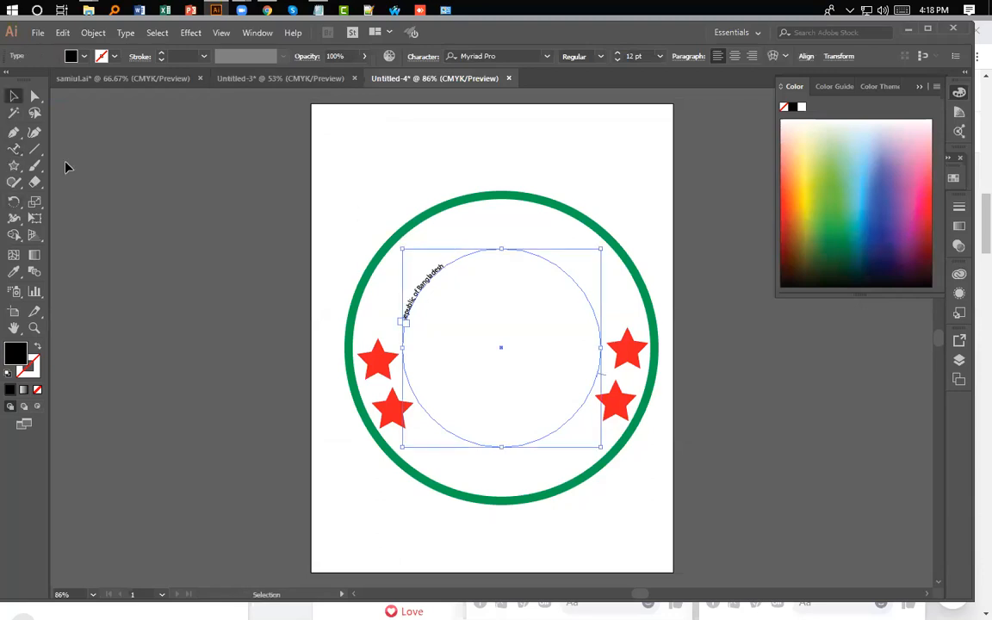
# Set the font size of the whole "Republic of Bangladesh" path text to 72 pt
pyautogui.click(13, 148)
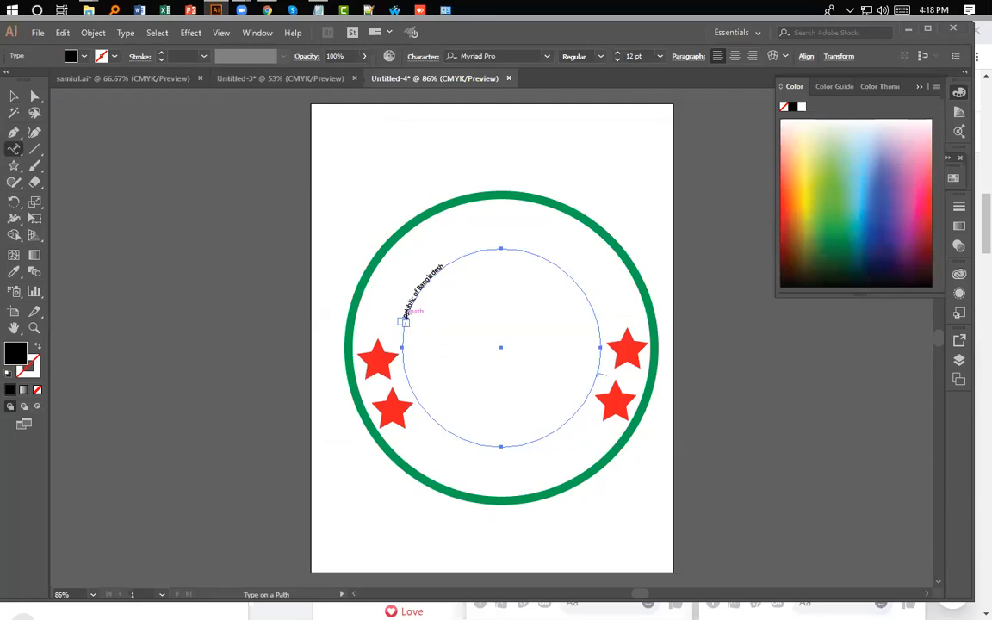
pyautogui.click(12, 96)
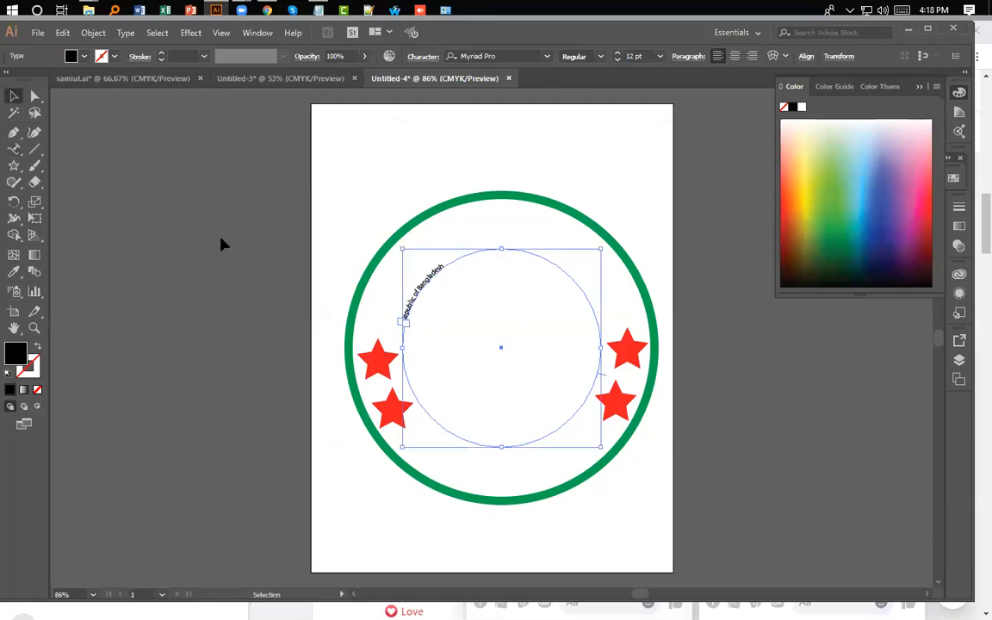
pyautogui.doubleClick(435, 276)
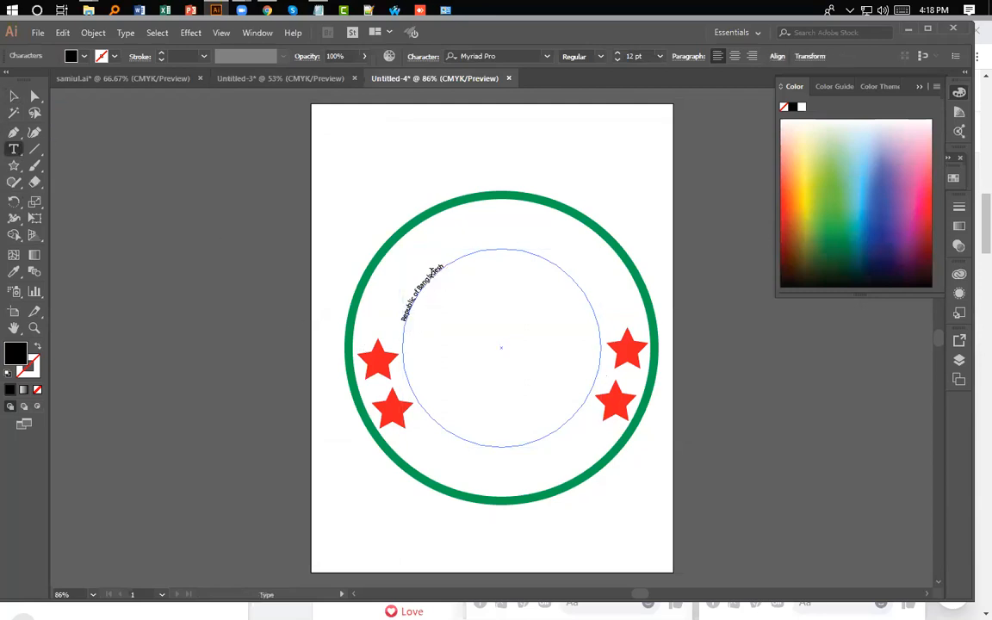
pyautogui.hotkey('ctrl', 'a')
pyautogui.rightClick(431, 270)
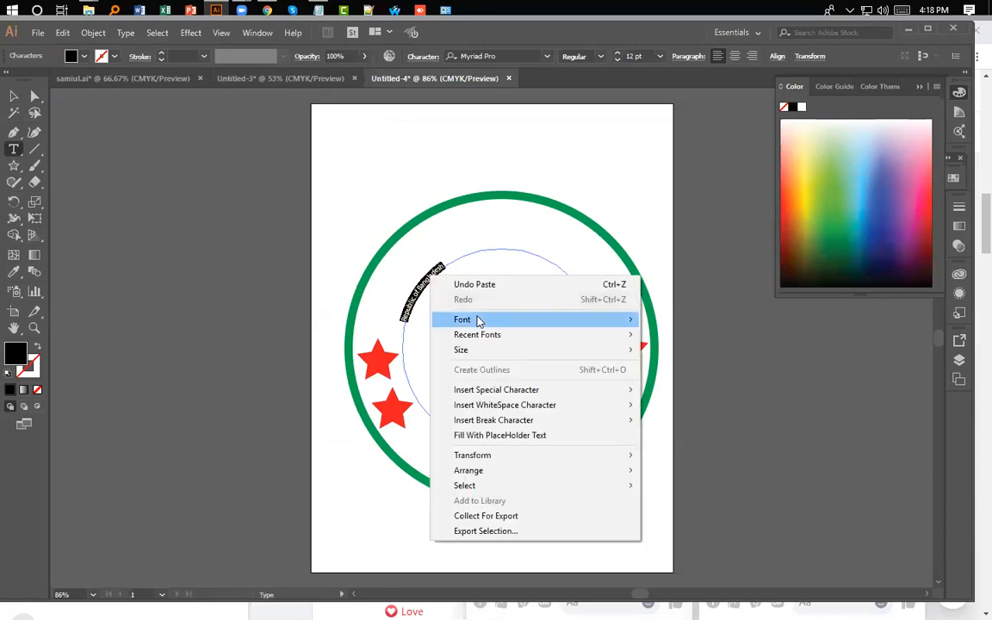
pyautogui.moveTo(519, 348)
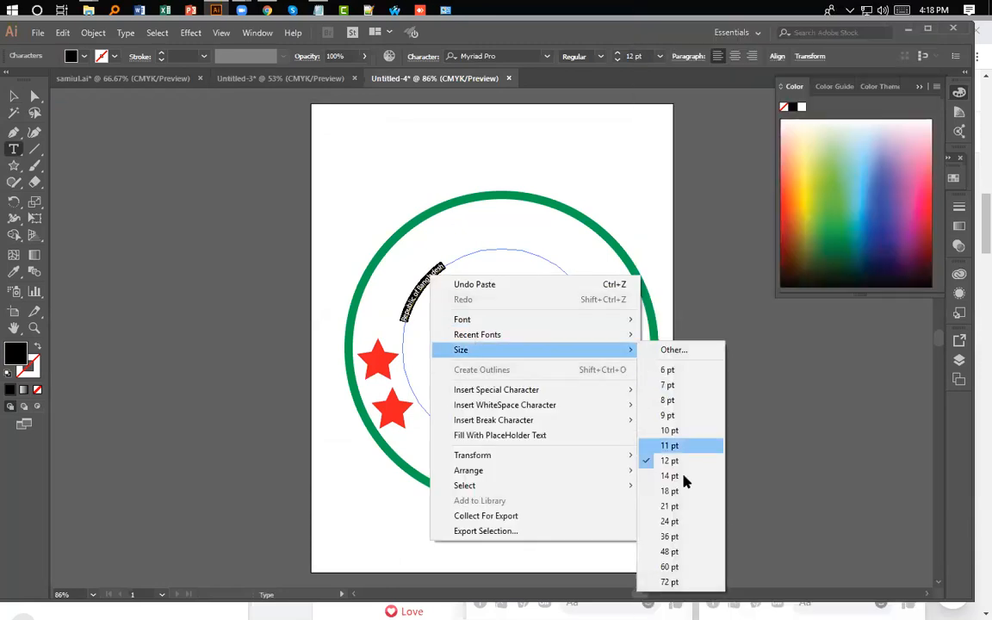
pyautogui.click(689, 578)
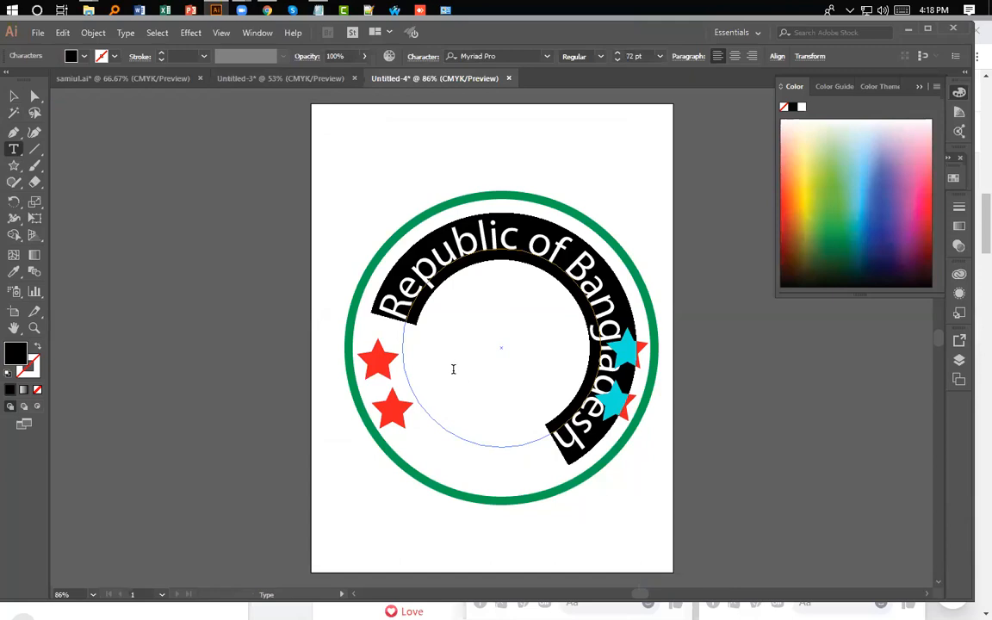
# Try the curved "Republic of Bangladesh" text at 24 pt and 60 pt, and settle on 48 pt
pyautogui.rightClick(393, 304)
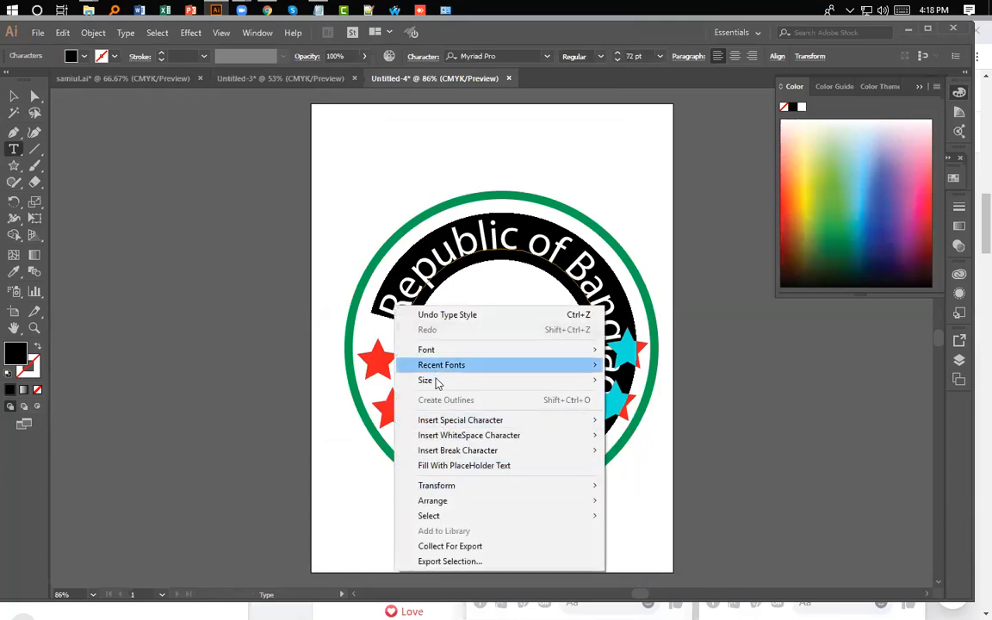
pyautogui.moveTo(576, 383)
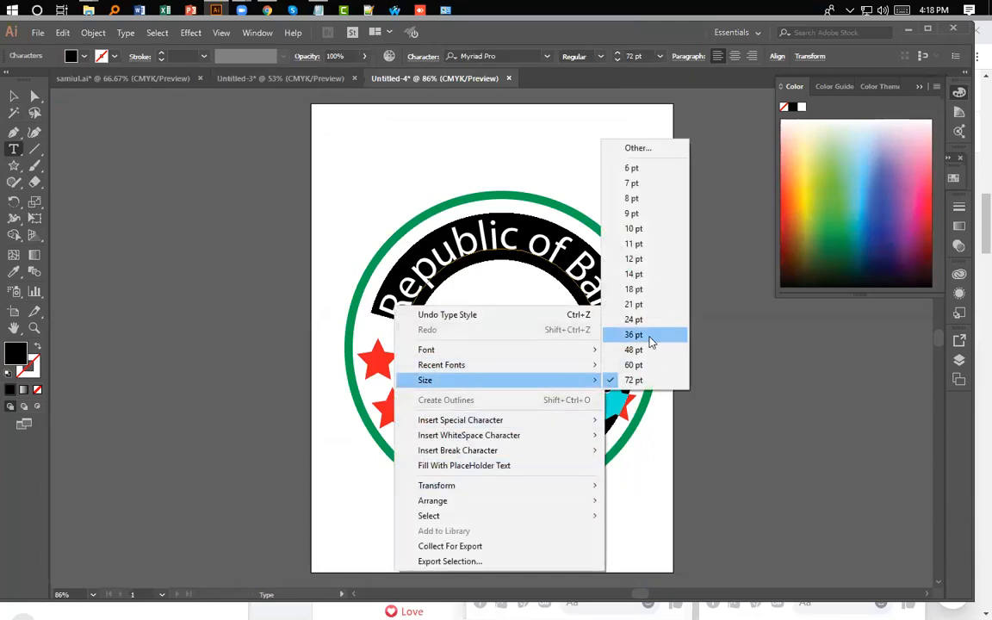
pyautogui.click(642, 323)
pyautogui.rightClick(429, 275)
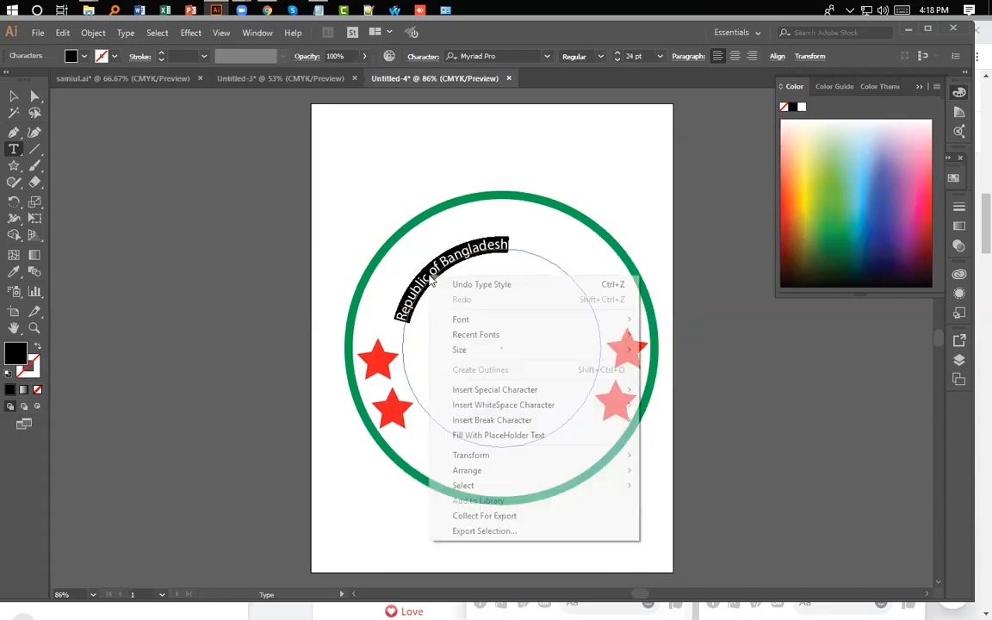
pyautogui.moveTo(485, 350)
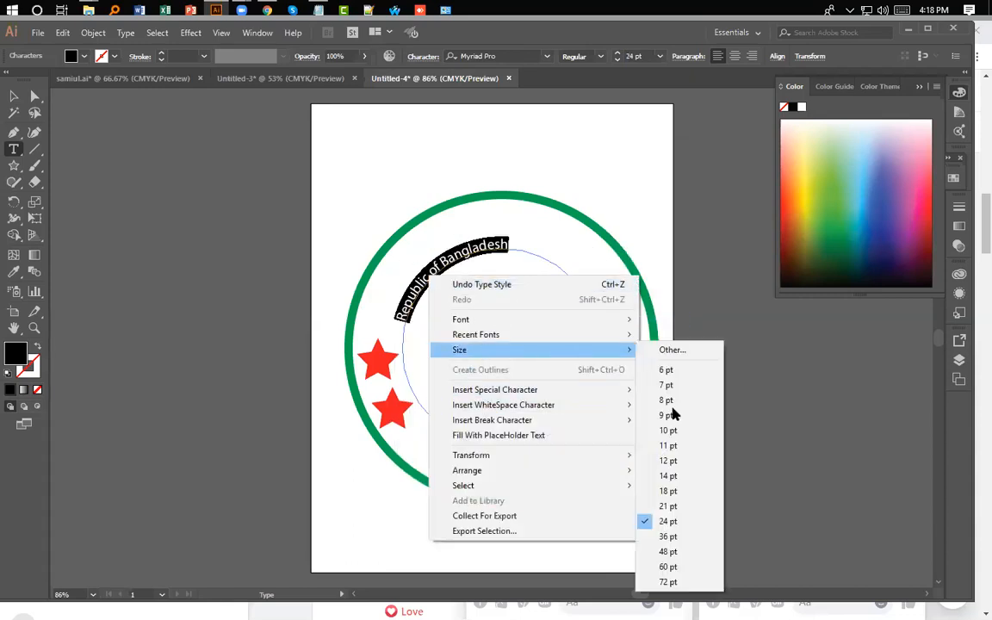
pyautogui.click(672, 565)
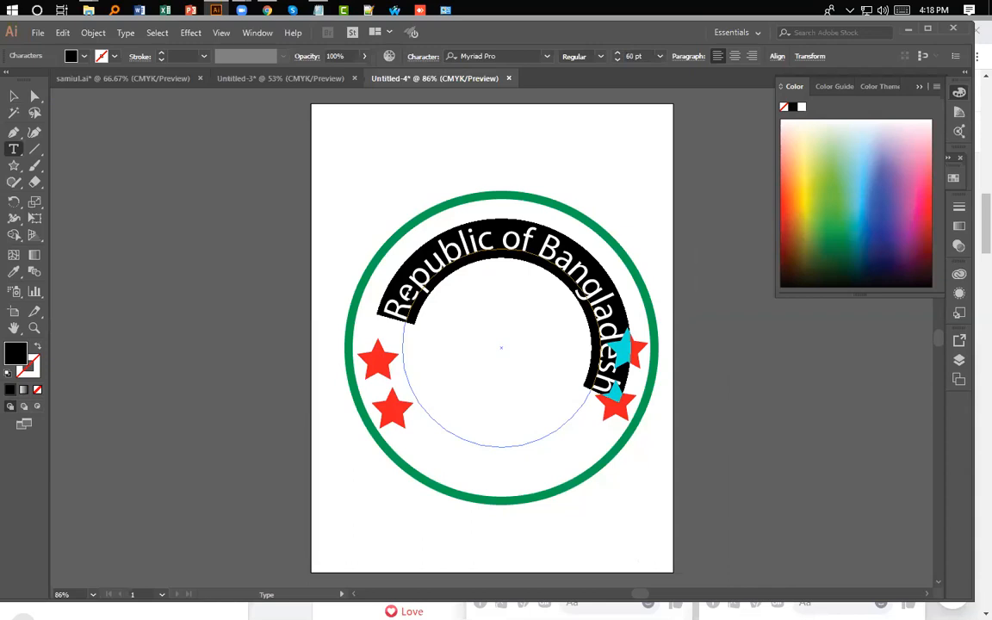
pyautogui.rightClick(412, 298)
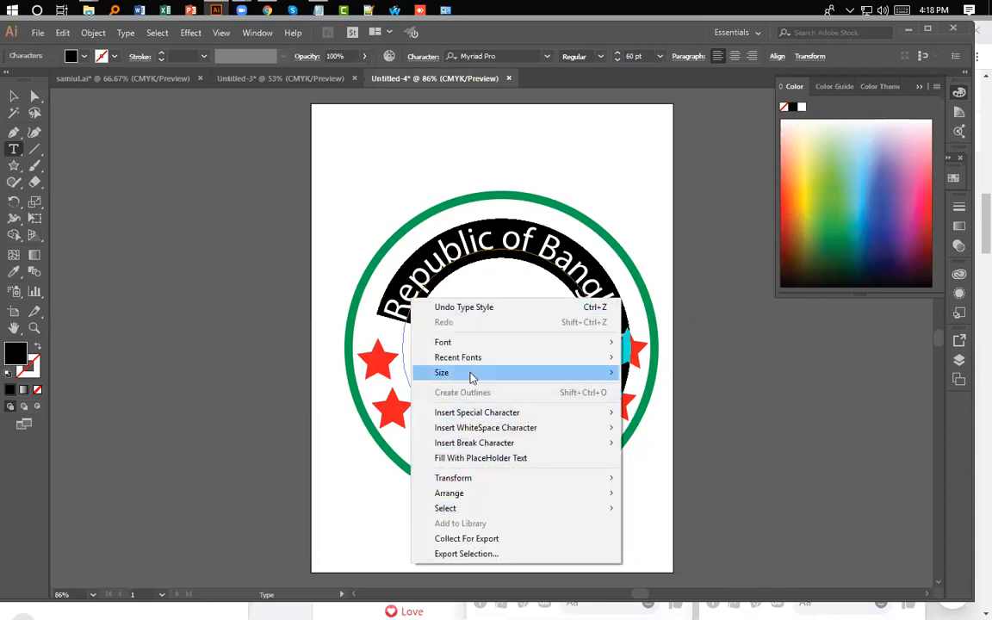
pyautogui.moveTo(581, 379)
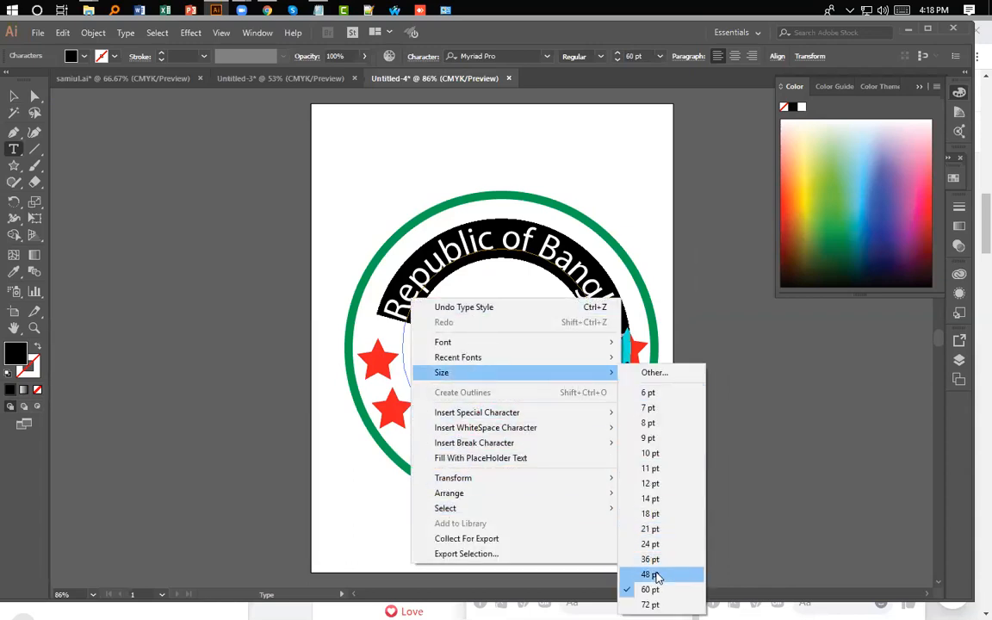
pyautogui.click(656, 571)
# Insert the word "People" and a space at the beginning of the curved "Republic of Bangladesh" text
pyautogui.press('Right')
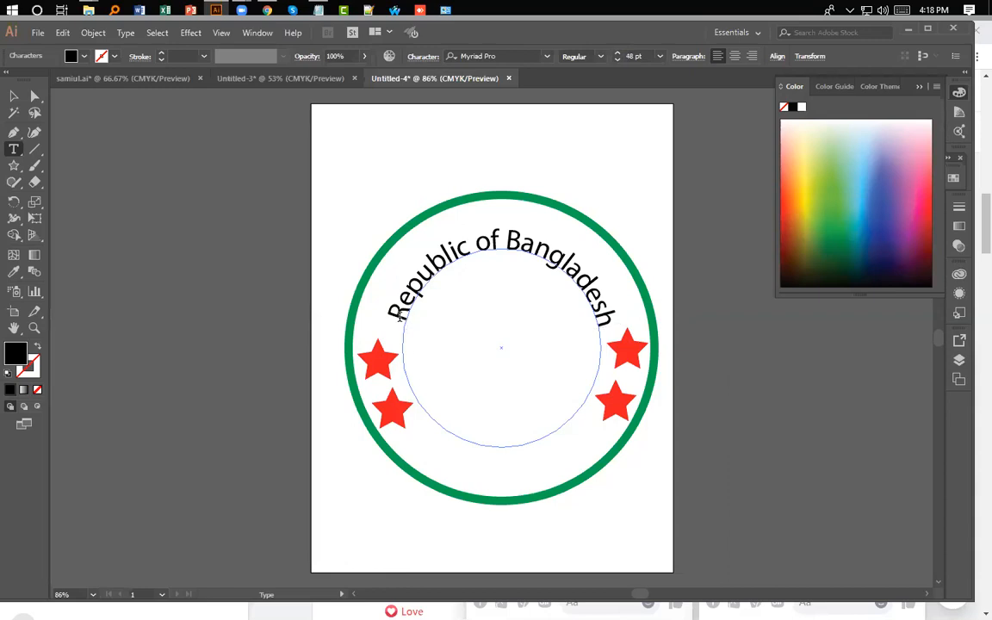
pyautogui.press('Left')
pyautogui.press('Left')
pyautogui.press('Left')
pyautogui.press('Left')
pyautogui.press('Left')
pyautogui.press('Left')
pyautogui.press('Left')
pyautogui.press('Left')
pyautogui.press('Left')
pyautogui.press('Left')
pyautogui.press('Left')
pyautogui.press('Left')
pyautogui.press('Left')
pyautogui.press('Left')
pyautogui.press('Left')
pyautogui.press('Left')
pyautogui.press('Left')
pyautogui.press('Left')
pyautogui.press('Left')
pyautogui.press('Left')
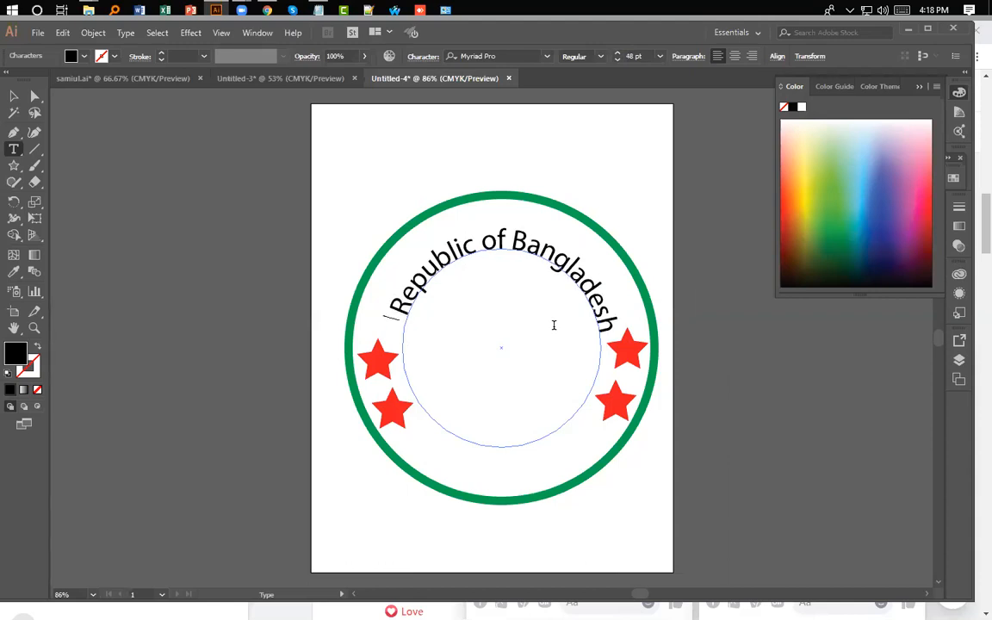
pyautogui.write('P ')
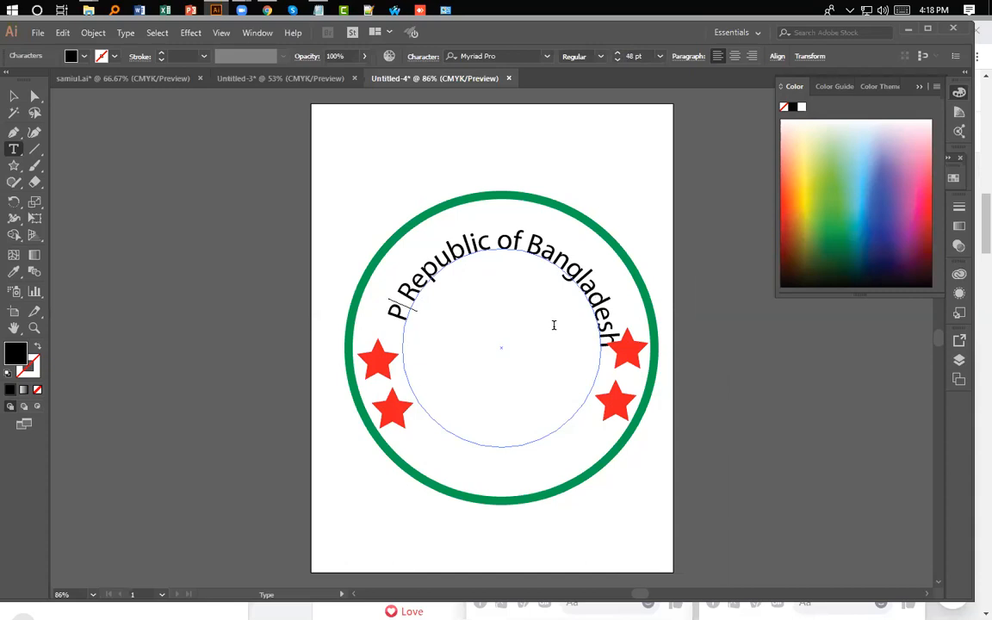
pyautogui.write('eople')
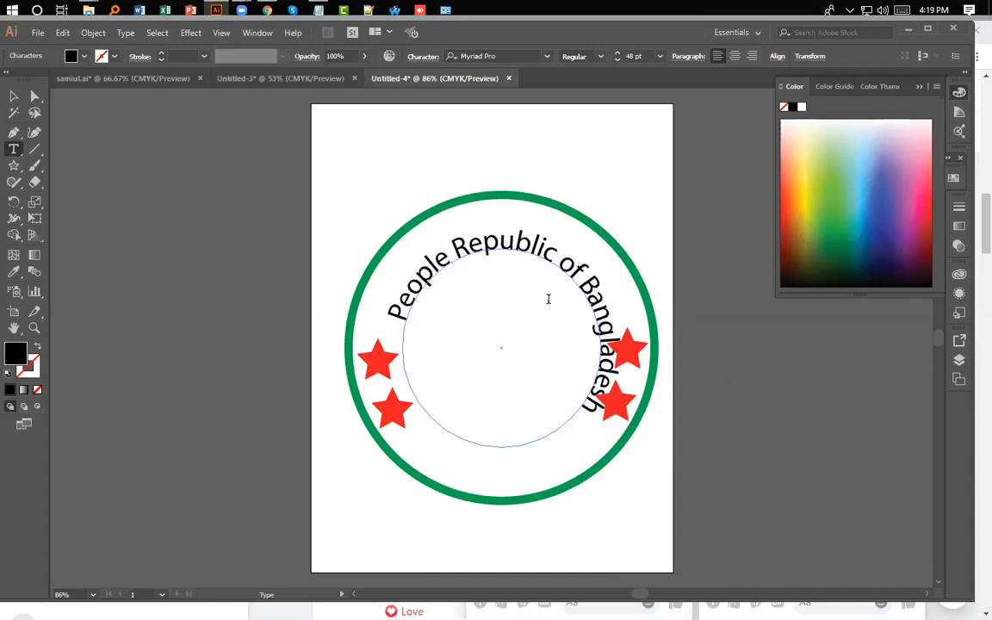
# Set the font size of the whole "People Republic of Bangladesh" path text to 36 pt
pyautogui.hotkey('ctrl', 'a')
pyautogui.rightClick(401, 310)
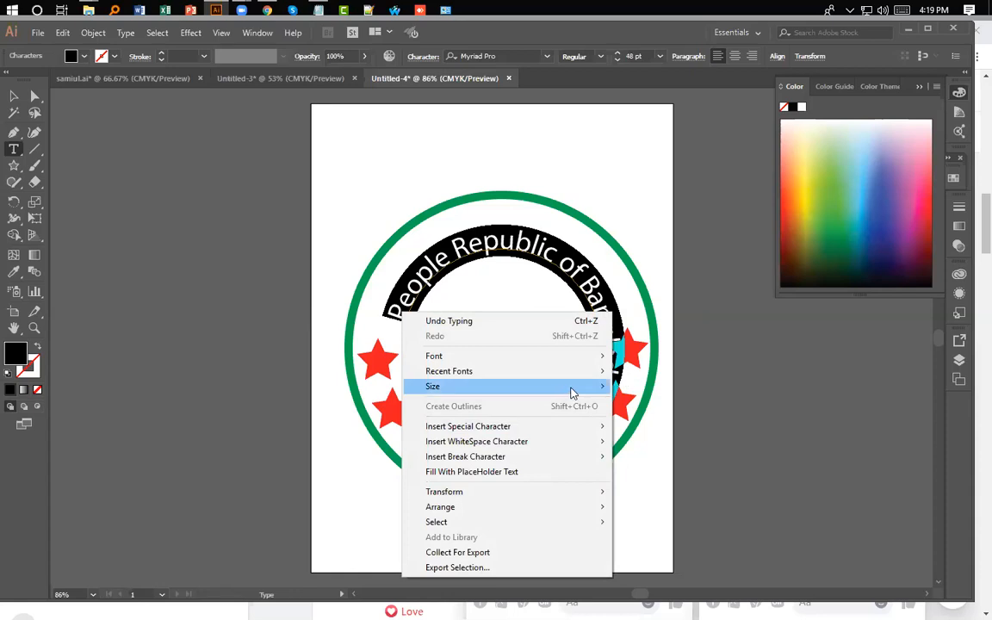
pyautogui.moveTo(580, 387)
pyautogui.click(642, 338)
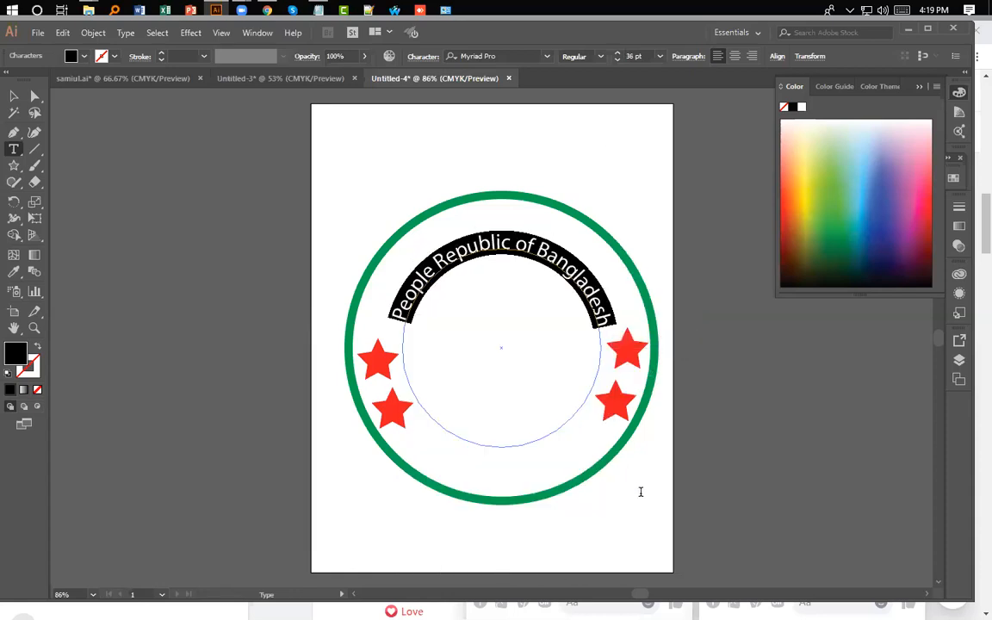
pyautogui.press('Escape')
pyautogui.moveTo(395, 328); pyautogui.dragTo(353, 286)
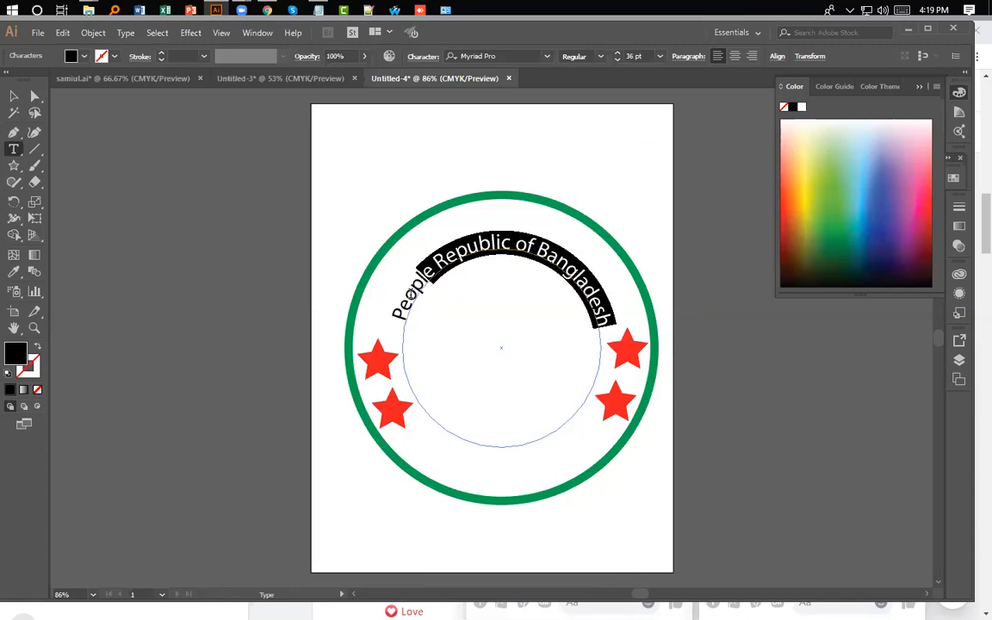
pyautogui.rightClick(399, 319)
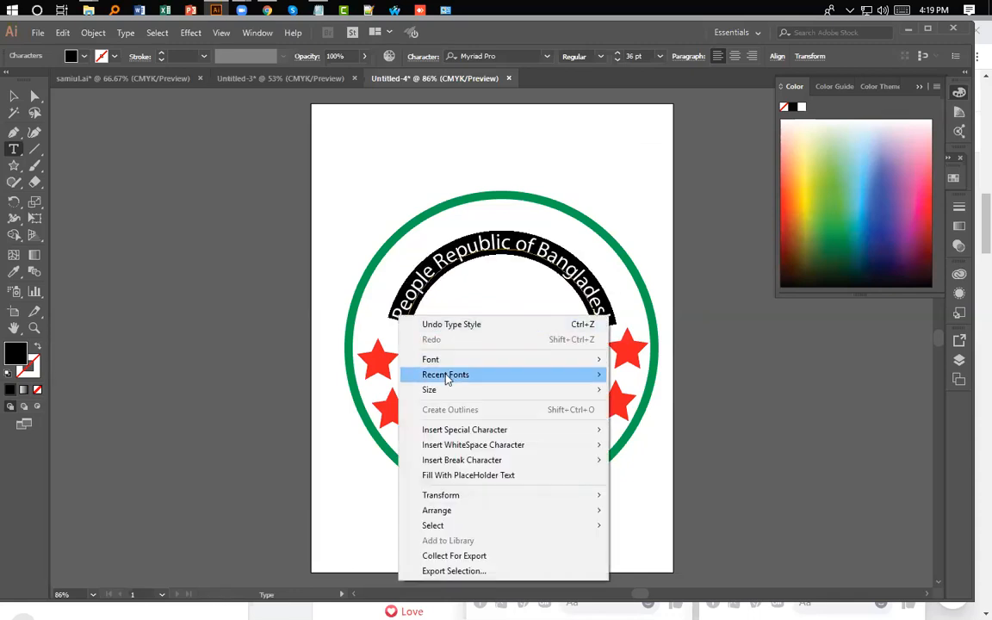
pyautogui.moveTo(446, 375)
pyautogui.click(814, 493)
pyautogui.moveTo(624, 328); pyautogui.dragTo(405, 322)
pyautogui.hotkey('ctrl', 'c')
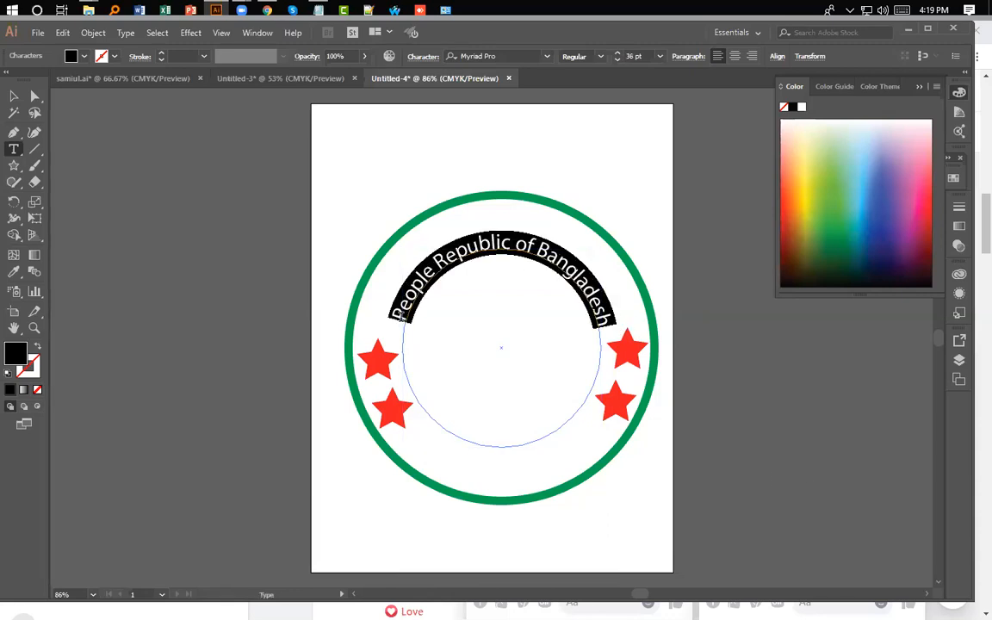
# Try enlarging the curved text's circular path, and remove the stray placeholder text beside the artboard
pyautogui.moveTo(601, 249); pyautogui.dragTo(617, 235)
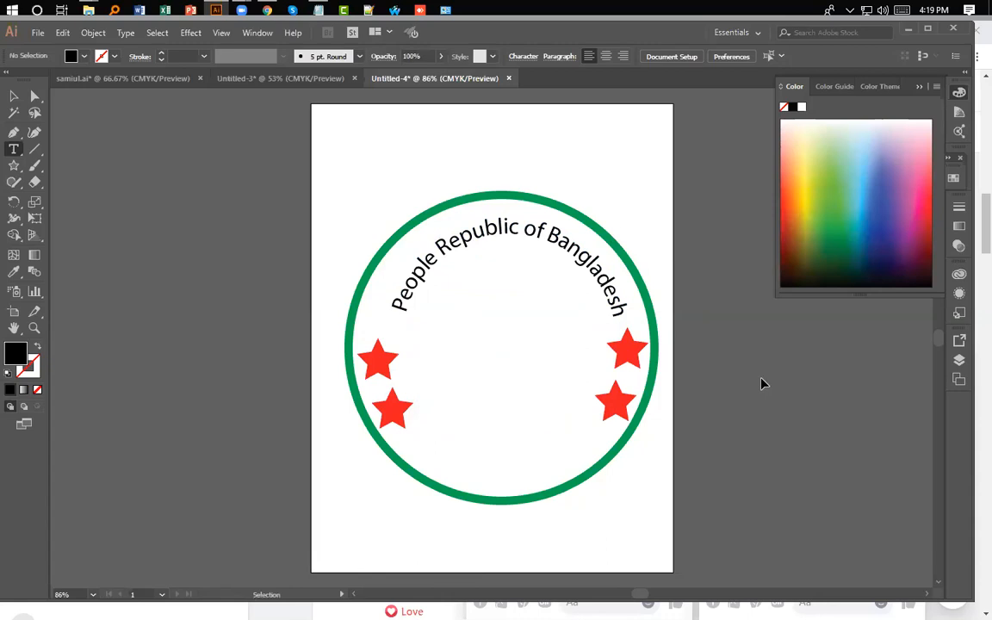
pyautogui.click(778, 407)
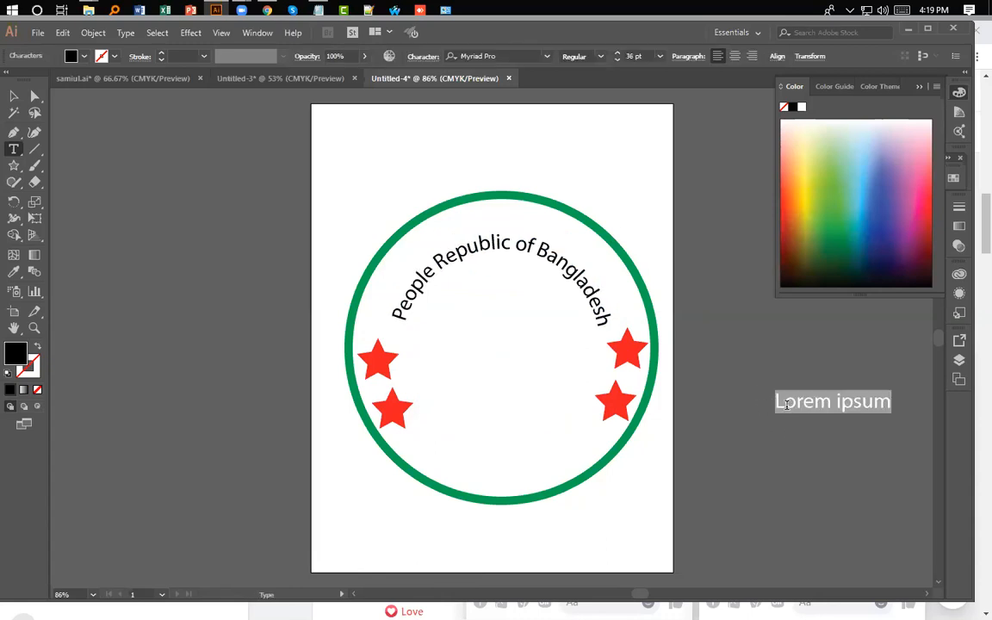
pyautogui.press('BackSpace')
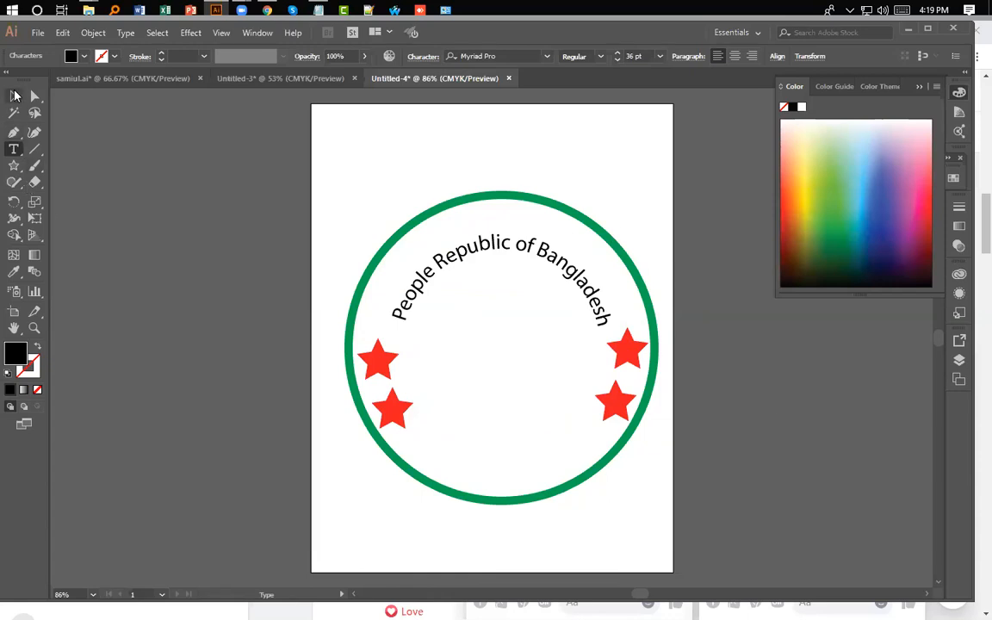
pyautogui.press('Escape')
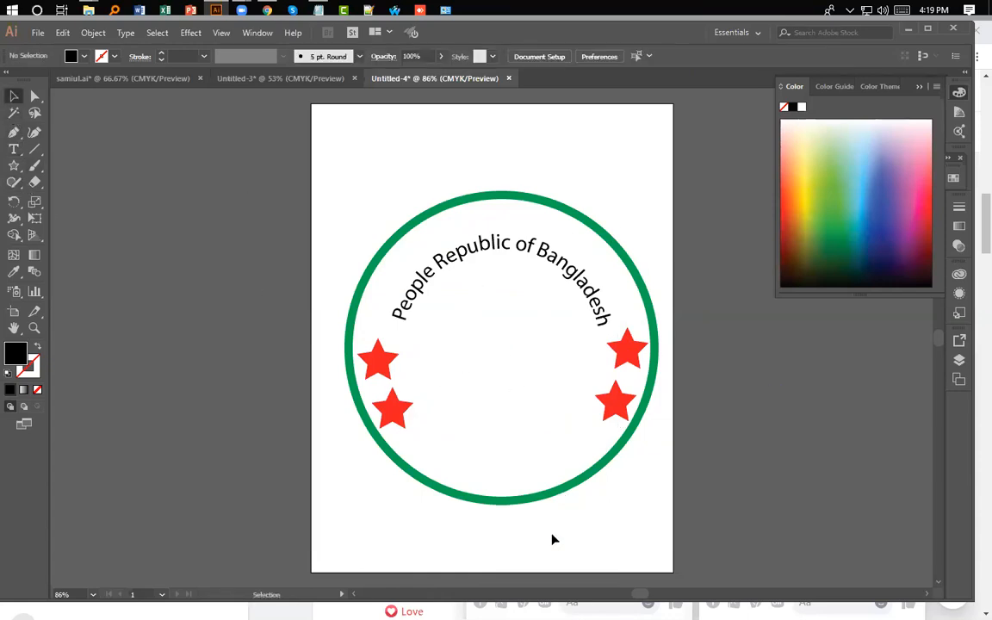
# Select the whole curved text and look through the fonts available for it
pyautogui.click(535, 430)
pyautogui.click(531, 383)
pyautogui.moveTo(501, 511); pyautogui.dragTo(436, 277)
pyautogui.click(399, 313)
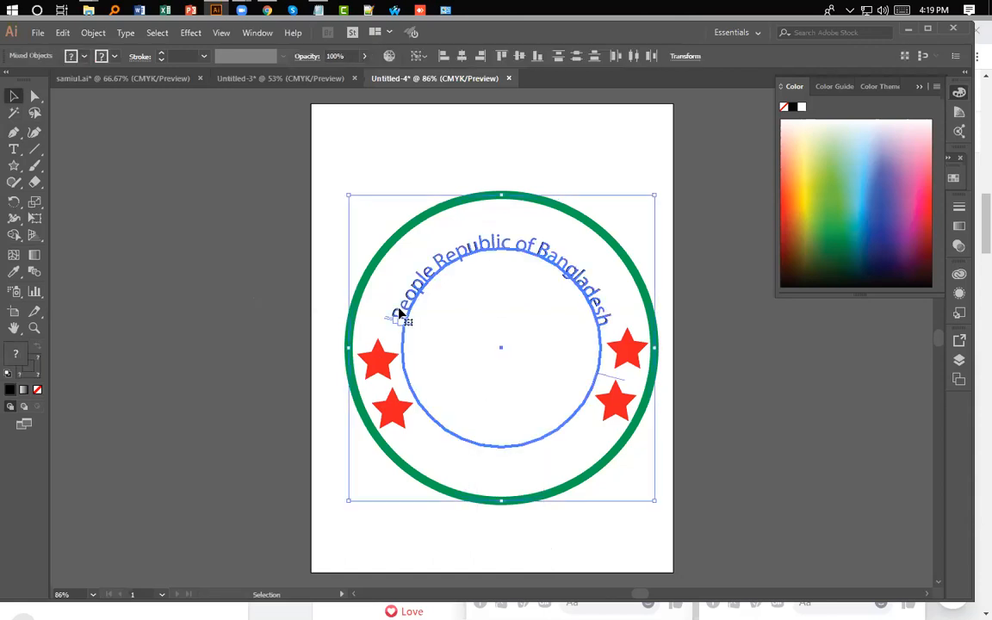
pyautogui.doubleClick(515, 248)
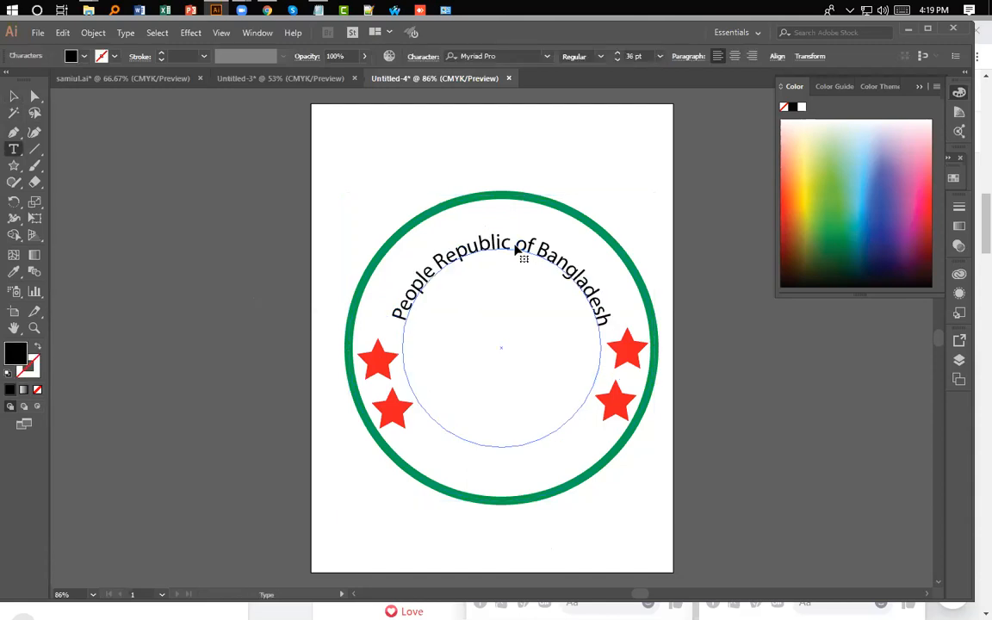
pyautogui.hotkey('ctrl', 'a')
pyautogui.rightClick(517, 251)
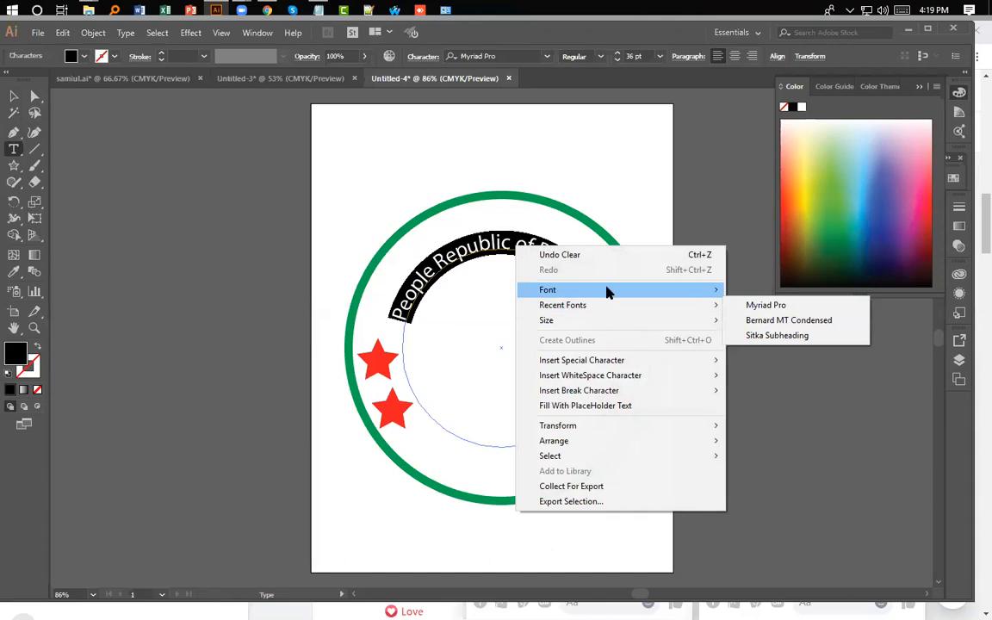
pyautogui.moveTo(629, 291)
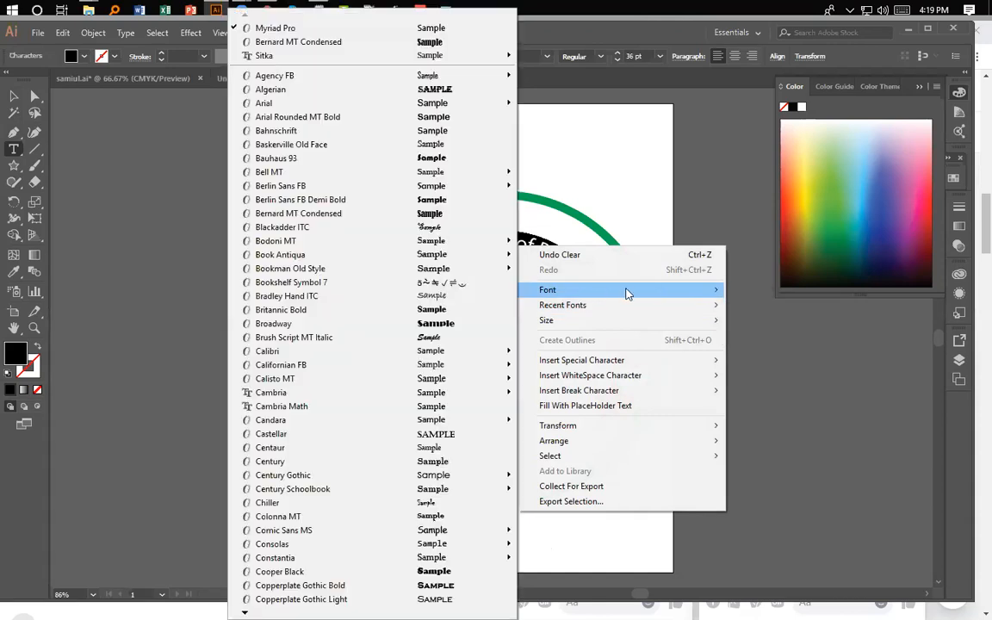
pyautogui.click(586, 142)
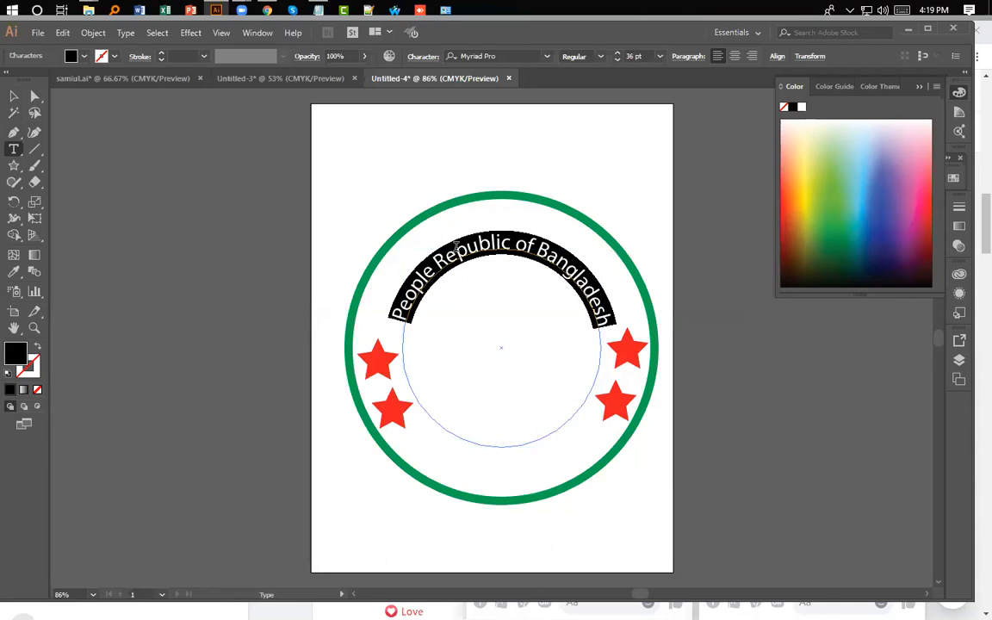
pyautogui.press('space')
pyautogui.moveTo(458, 246); pyautogui.dragTo(459, 241)
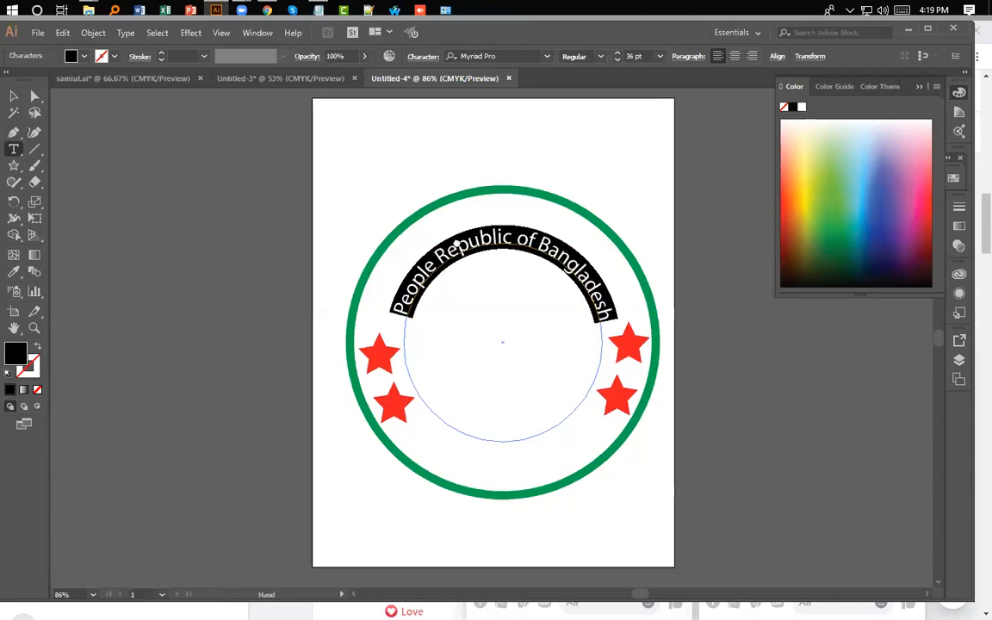
pyautogui.click(735, 414)
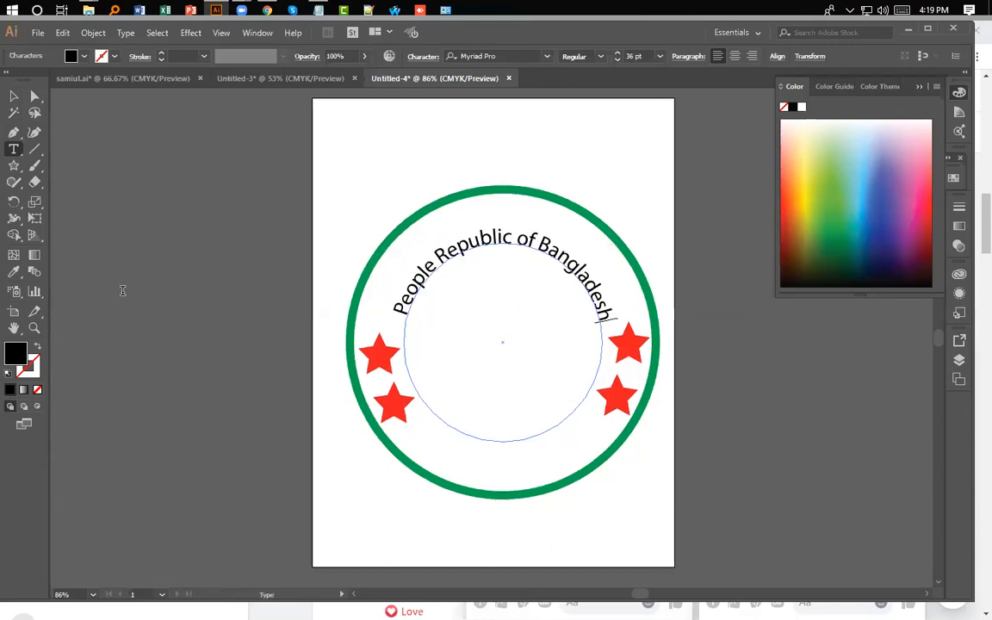
# Bring a copy of the Bangladesh map outline from the Untitled-3 document into the Untitled-4 emblem
pyautogui.click(271, 81)
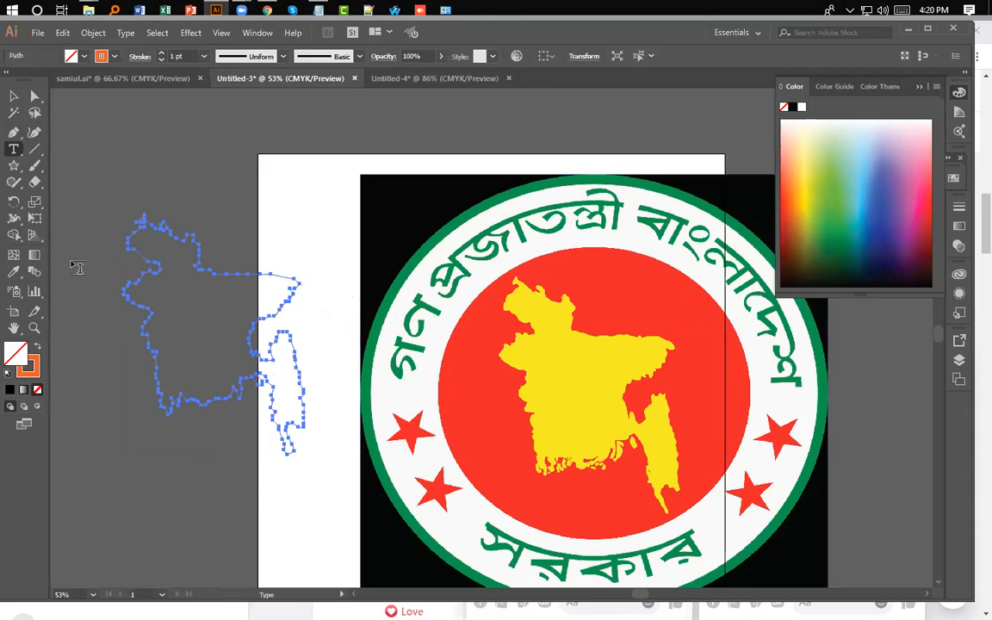
pyautogui.click(5, 83)
pyautogui.click(13, 96)
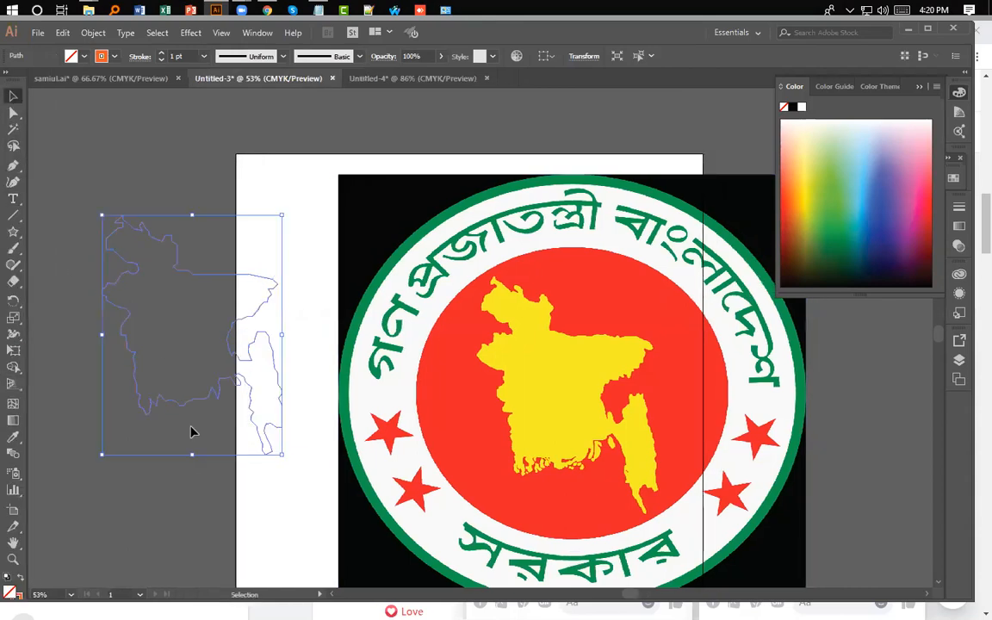
pyautogui.click(206, 399)
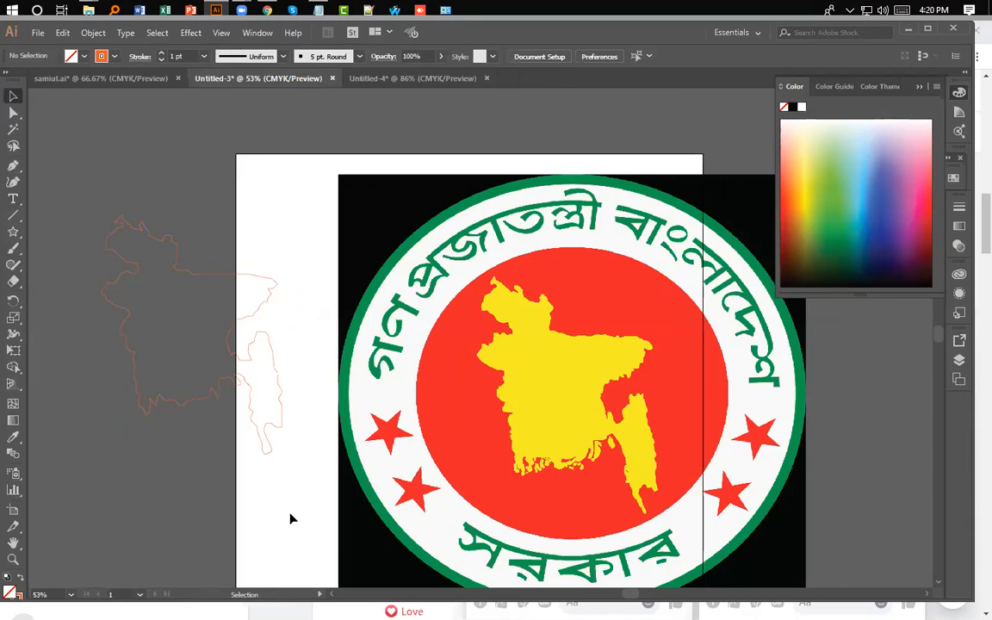
pyautogui.click(189, 361)
pyautogui.moveTo(213, 407); pyautogui.dragTo(472, 366)
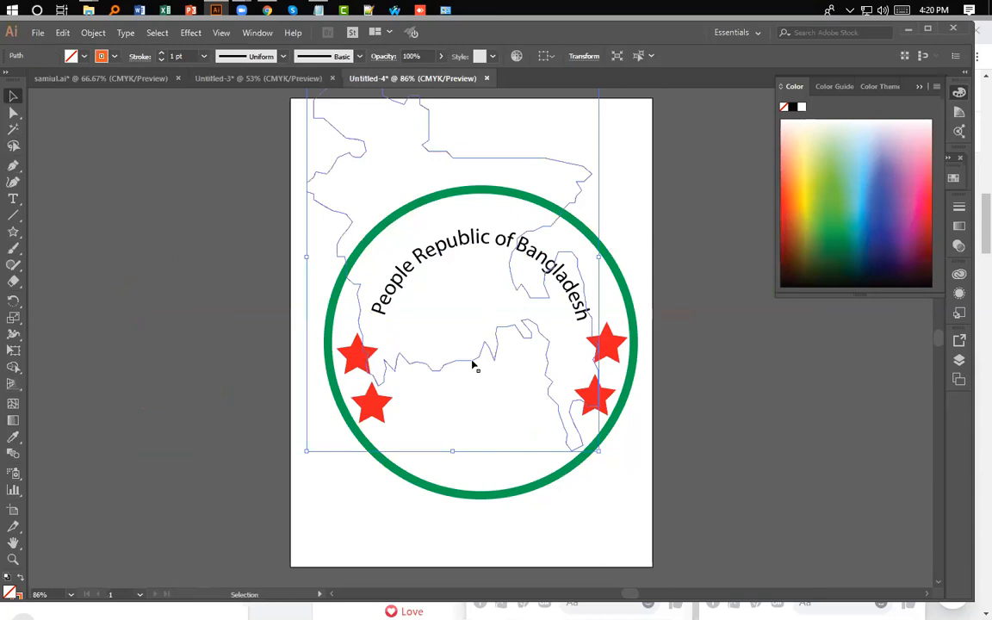
# Scale the map outline down to fit inside the circle of the curved text and move it to the emblem's centre
pyautogui.moveTo(462, 186); pyautogui.dragTo(460, 296)
pyautogui.moveTo(307, 201); pyautogui.dragTo(443, 400)
pyautogui.moveTo(529, 478); pyautogui.dragTo(527, 369)
pyautogui.click(569, 514)
pyautogui.moveTo(563, 456); pyautogui.dragTo(512, 410)
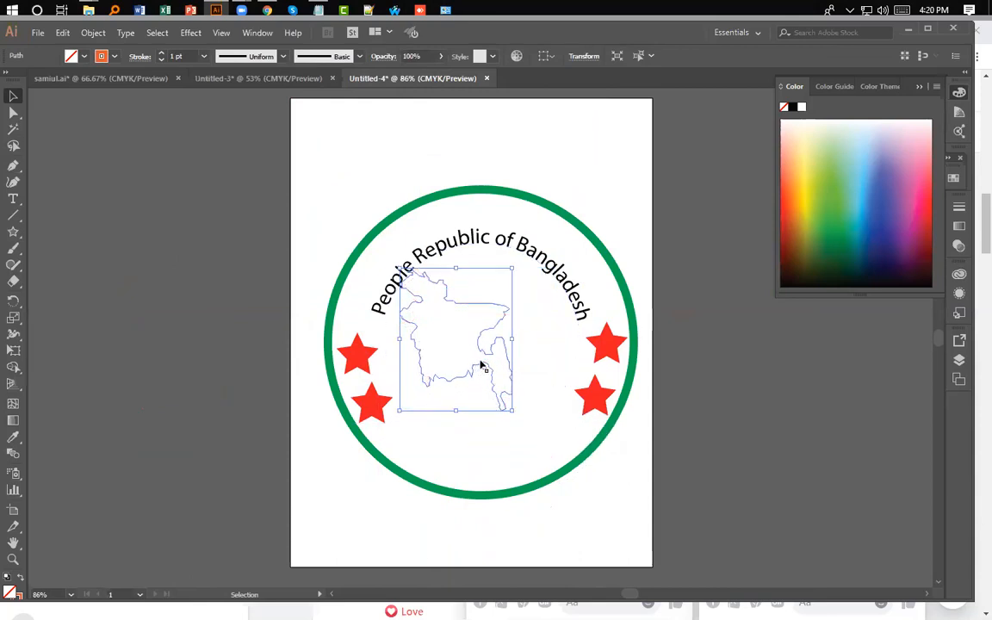
pyautogui.moveTo(477, 365); pyautogui.dragTo(509, 371)
# Change the fill of the curved "People Republic of Bangladesh" text to red (#EA1313)
pyautogui.click(554, 442)
pyautogui.moveTo(555, 443); pyautogui.dragTo(414, 267)
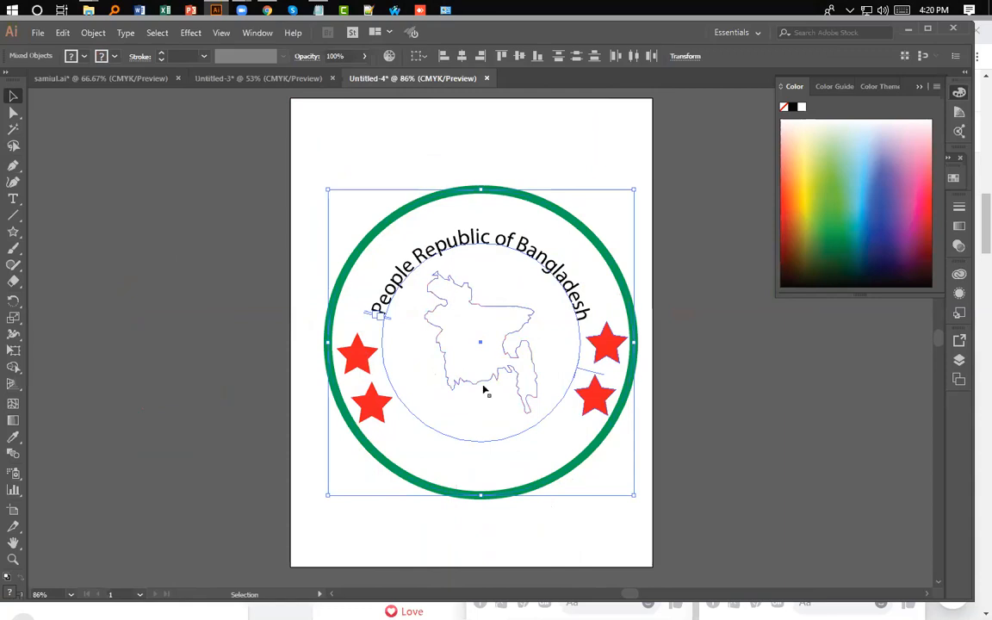
pyautogui.click(428, 397)
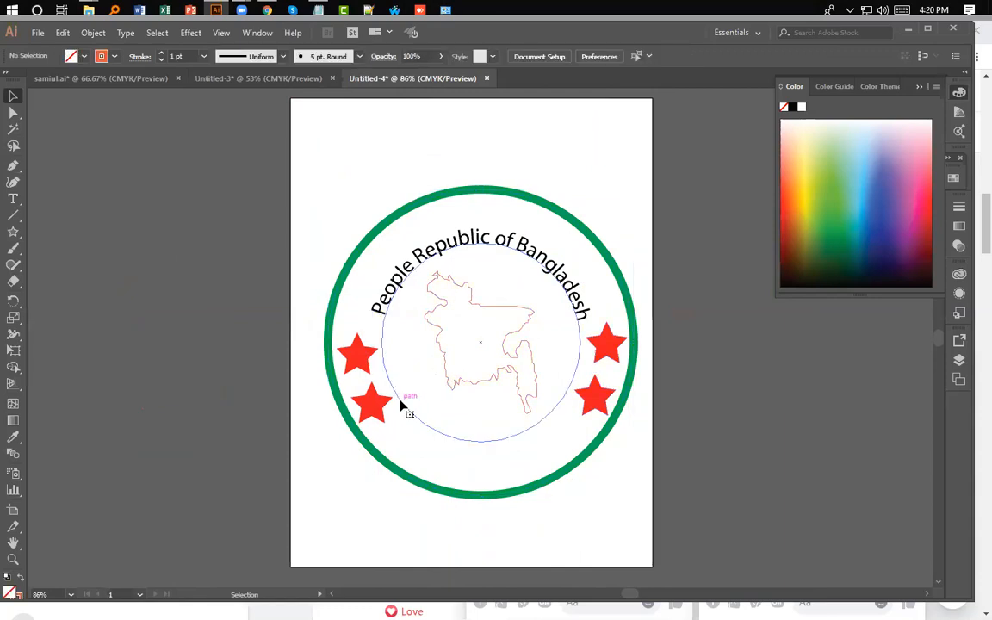
pyautogui.click(405, 408)
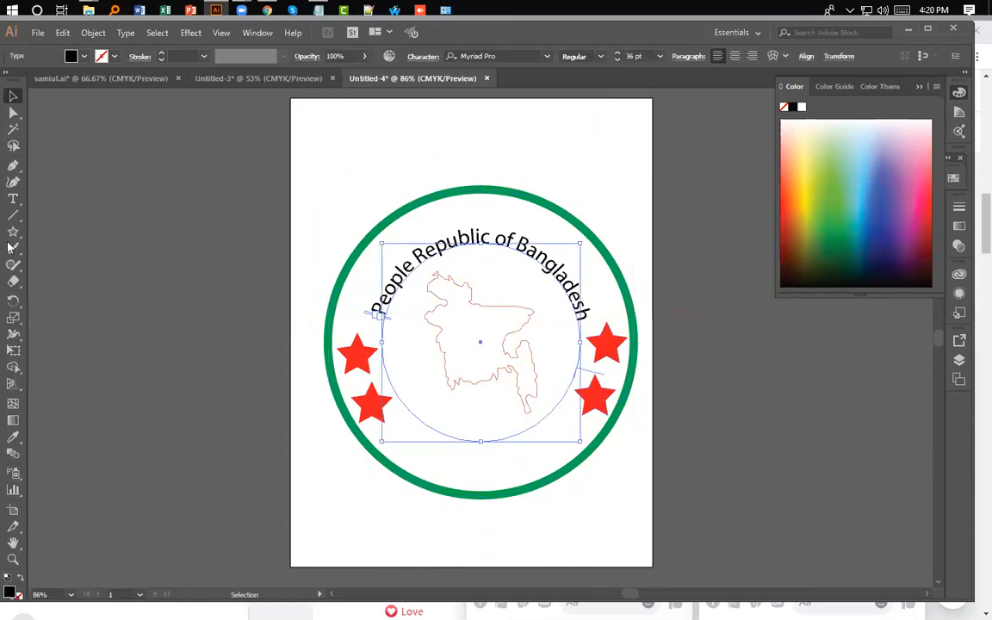
pyautogui.click(7, 75)
pyautogui.doubleClick(16, 351)
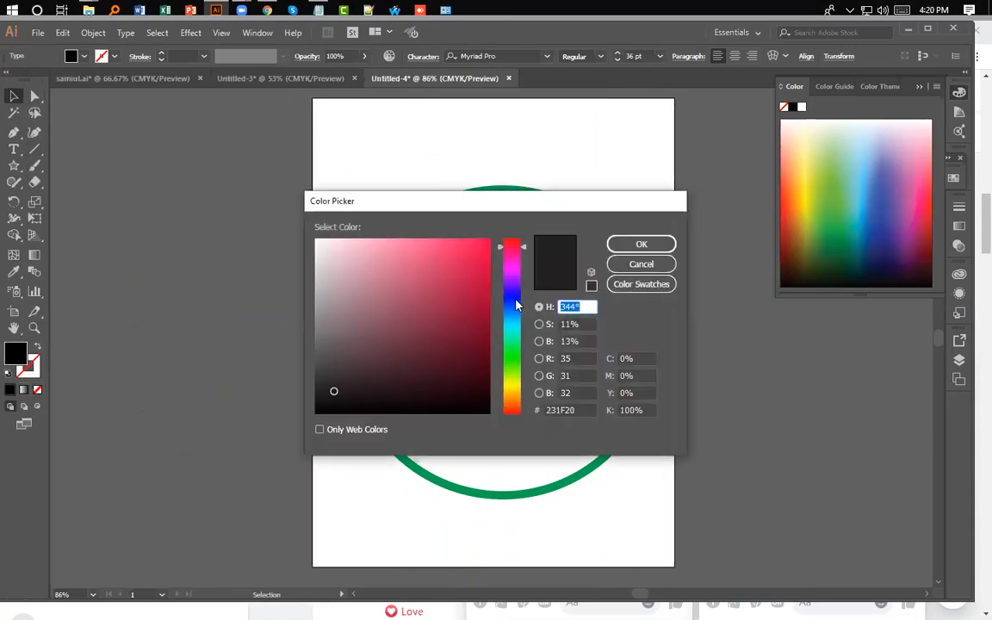
pyautogui.click(513, 238)
pyautogui.click(476, 254)
pyautogui.click(635, 246)
pyautogui.click(516, 372)
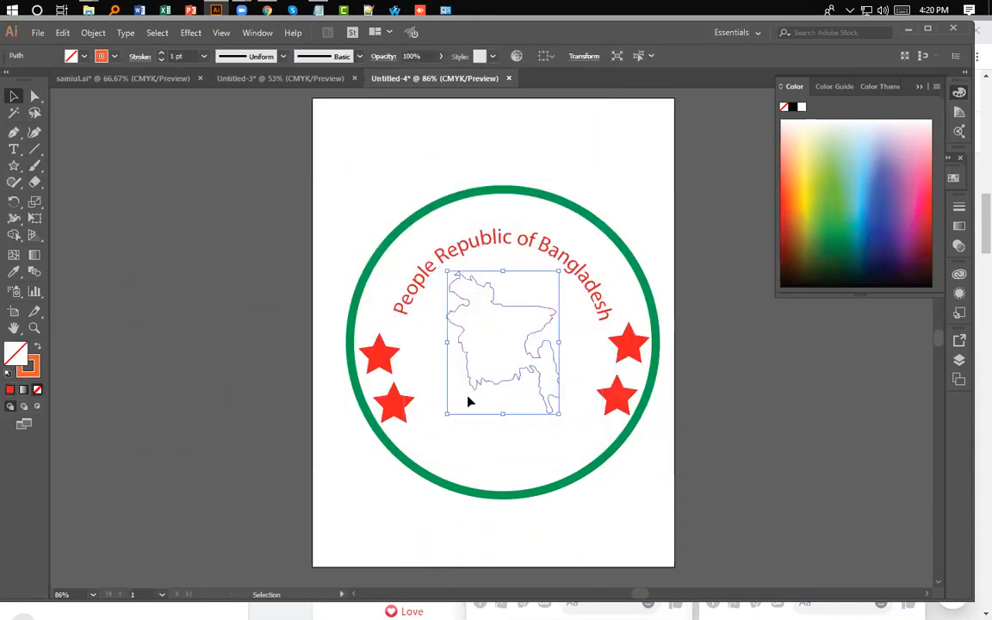
pyautogui.click(439, 389)
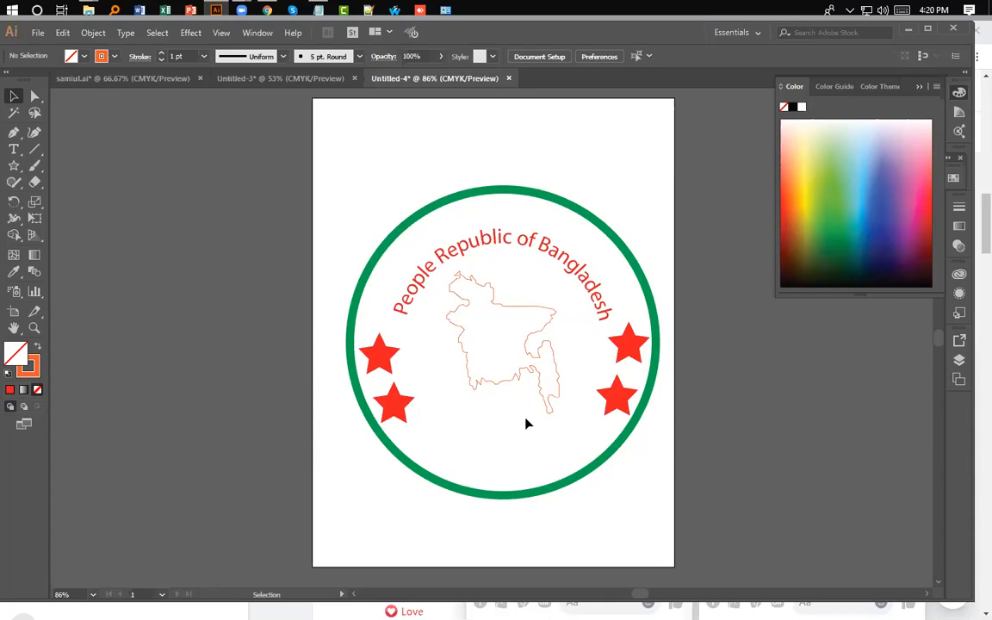
# Adjust the curved text's fill to a slightly less saturated red
pyautogui.click(538, 441)
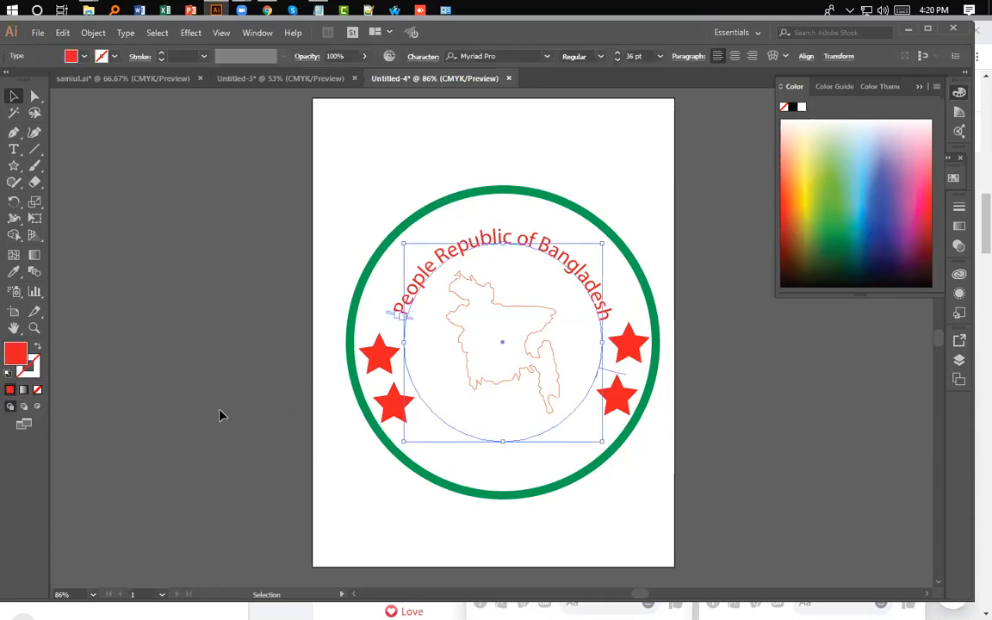
pyautogui.doubleClick(9, 356)
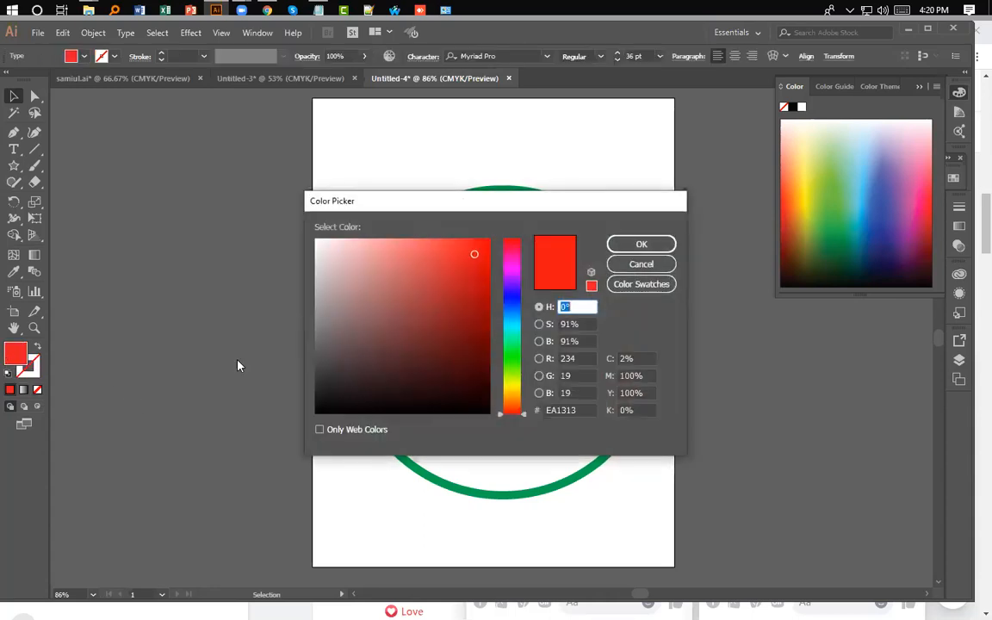
pyautogui.click(460, 252)
pyautogui.click(641, 246)
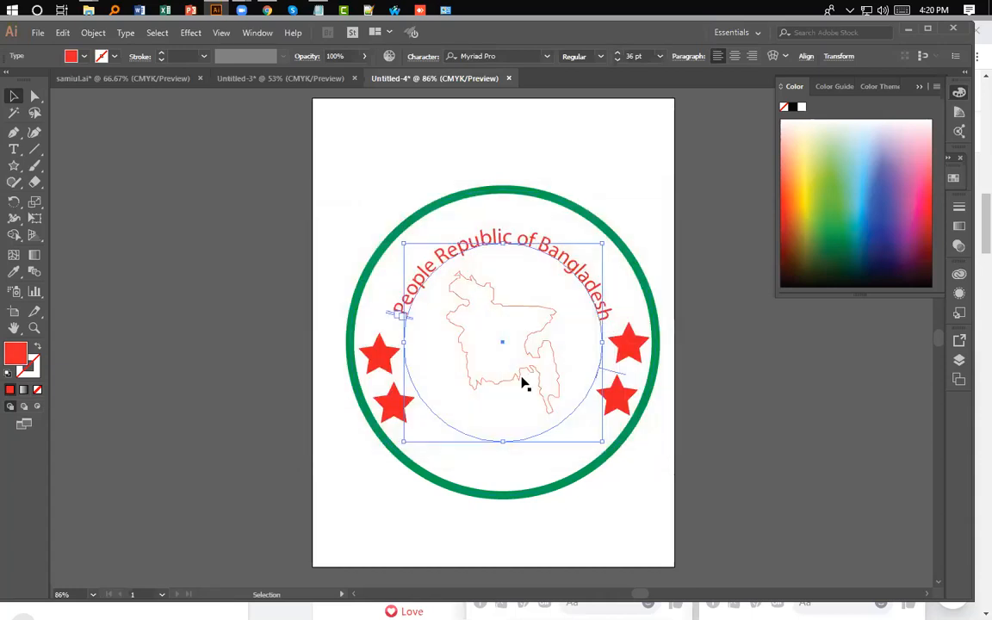
# Try applying one red fill to all of the emblem artwork at once
pyautogui.click(482, 404)
pyautogui.hotkey('ctrl', 'a')
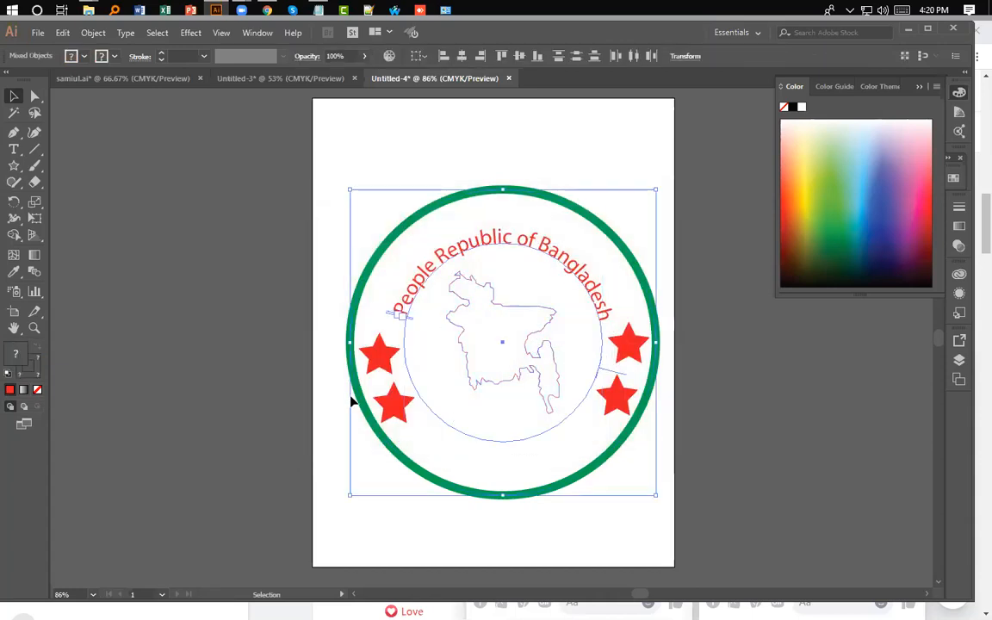
pyautogui.doubleClick(16, 354)
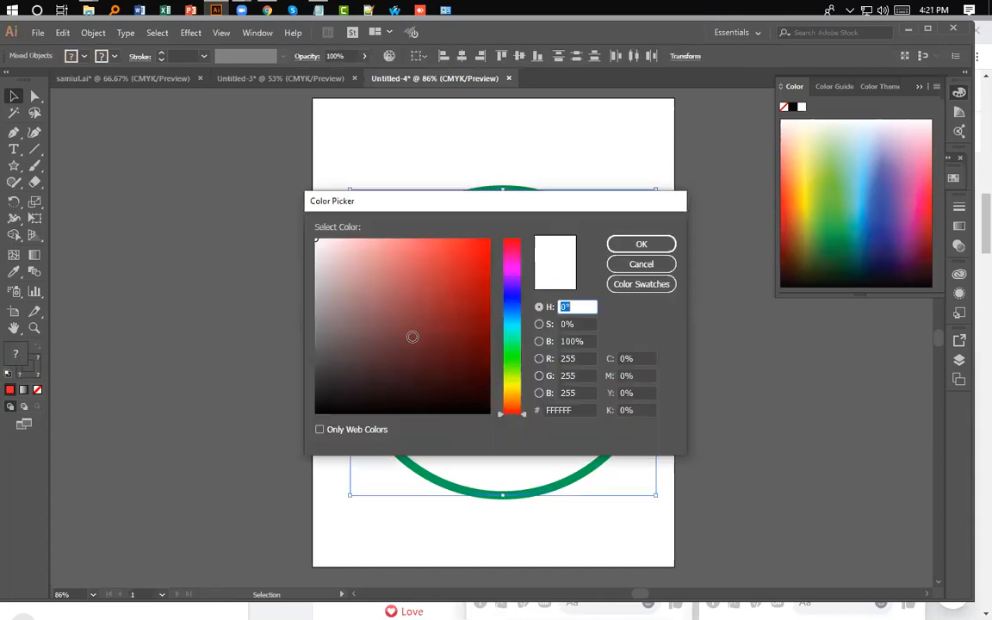
pyautogui.click(476, 255)
pyautogui.click(641, 245)
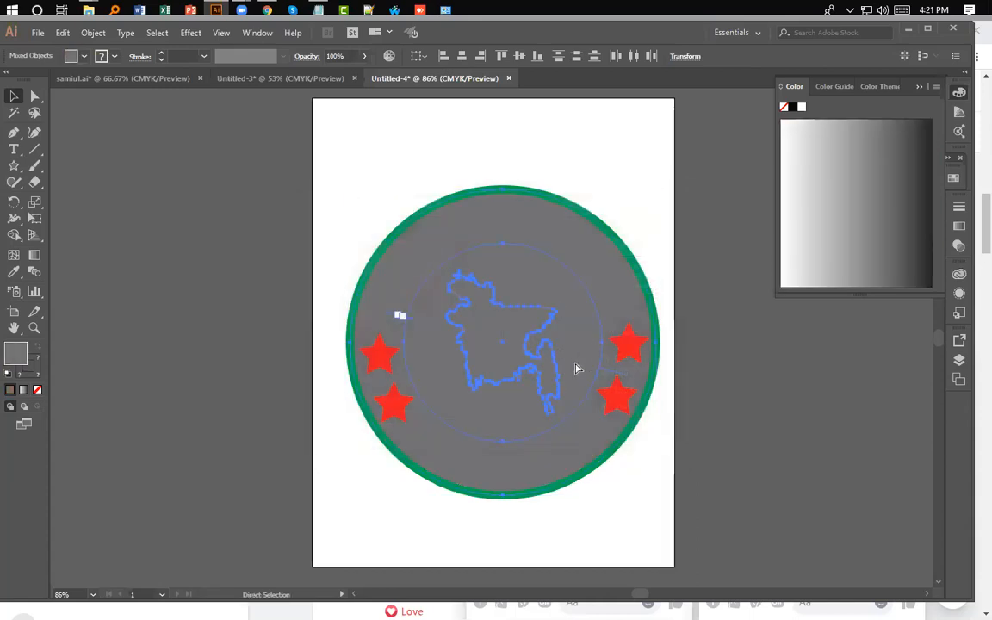
pyautogui.click(439, 413)
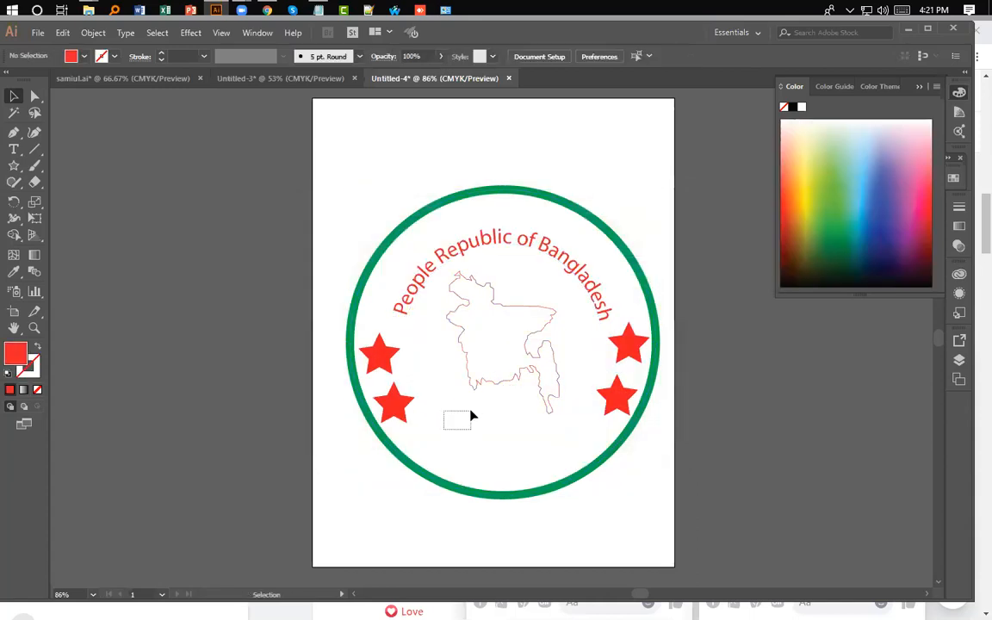
# Fill the Bangladesh map outline with yellow (#EFDF14)
pyautogui.moveTo(472, 417); pyautogui.dragTo(474, 432)
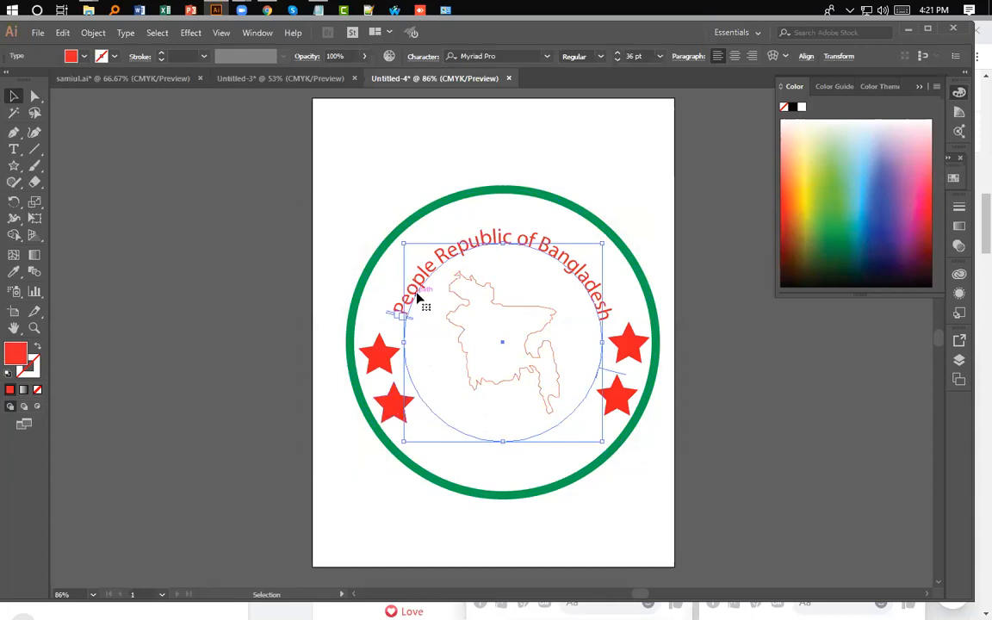
pyautogui.click(436, 354)
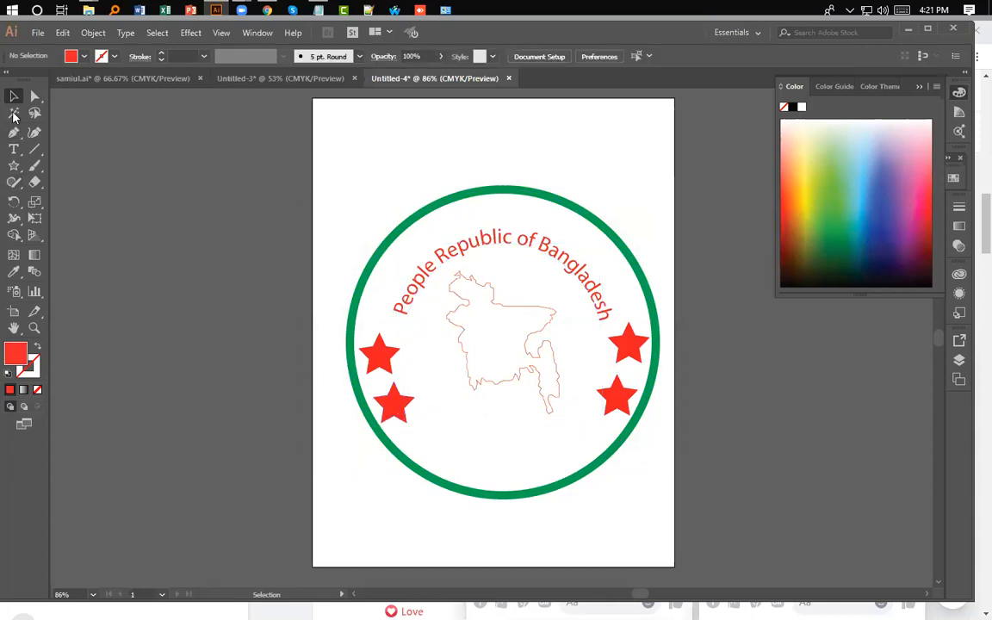
pyautogui.click(463, 348)
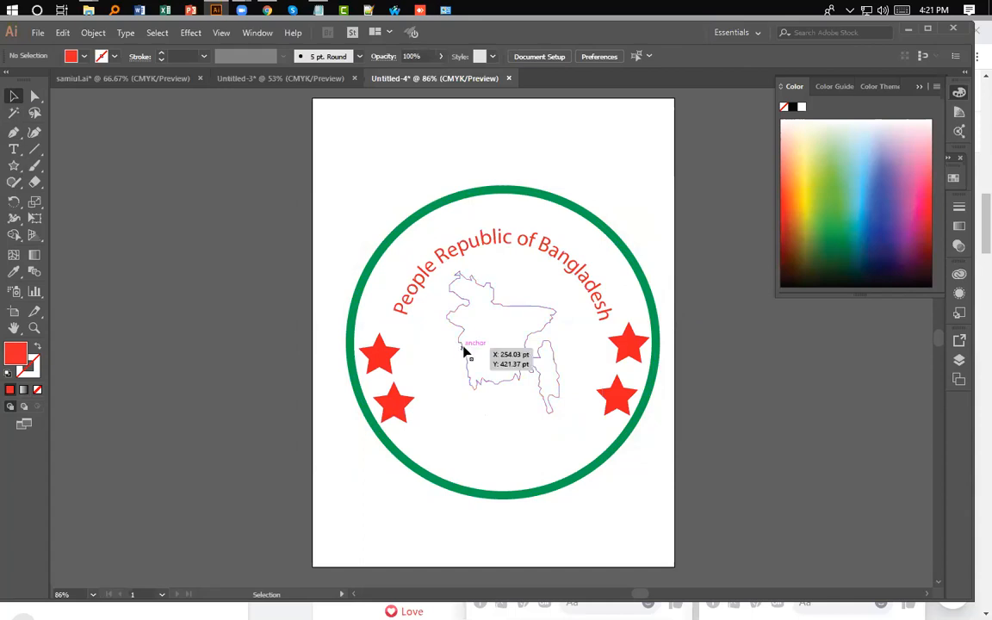
pyautogui.doubleClick(16, 355)
pyautogui.moveTo(508, 392)
pyautogui.mouseDown()
pyautogui.moveTo(517, 398)
pyautogui.moveTo(504, 392)
pyautogui.mouseUp()
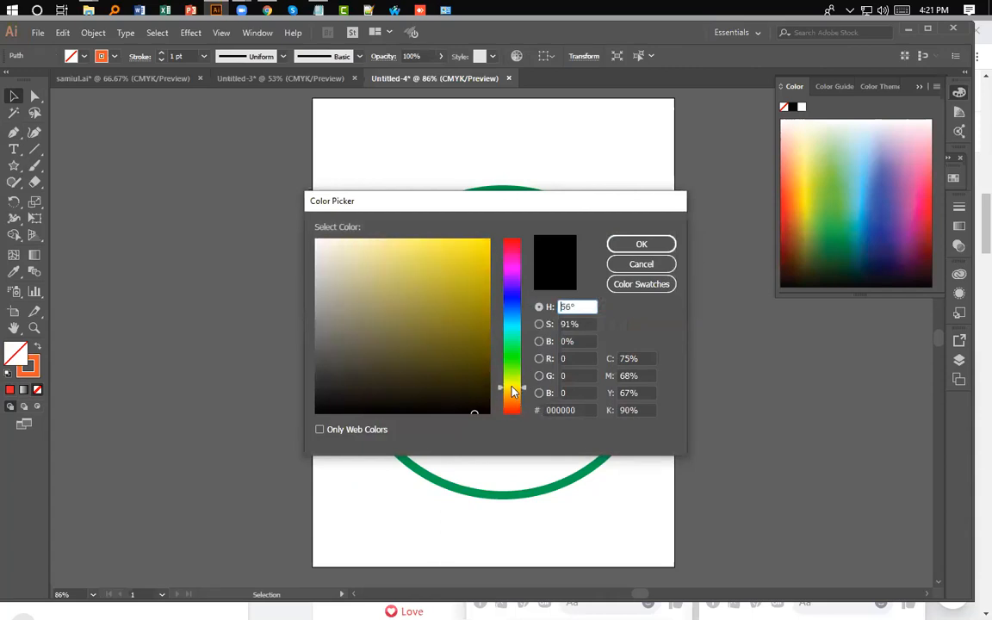
pyautogui.click(476, 249)
pyautogui.click(640, 246)
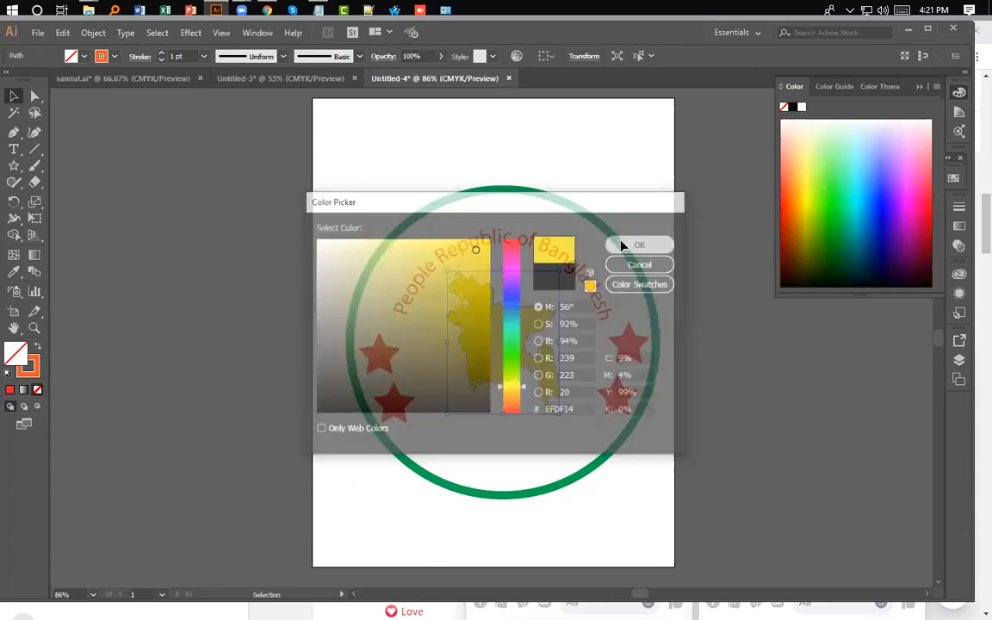
pyautogui.click(503, 441)
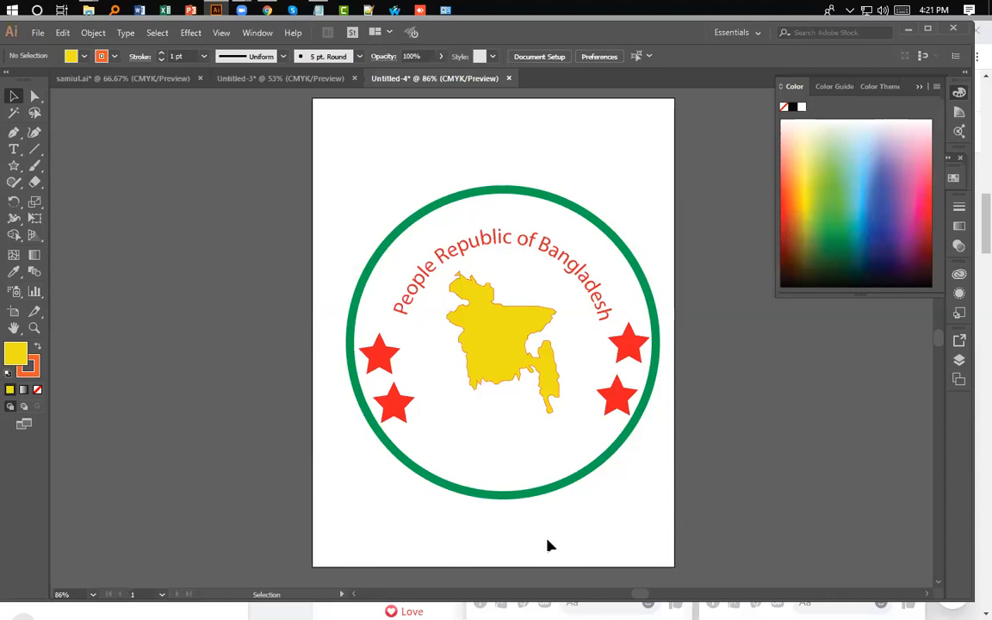
# Try deleting the curved text around the map, and undo the deletion
pyautogui.click(472, 373)
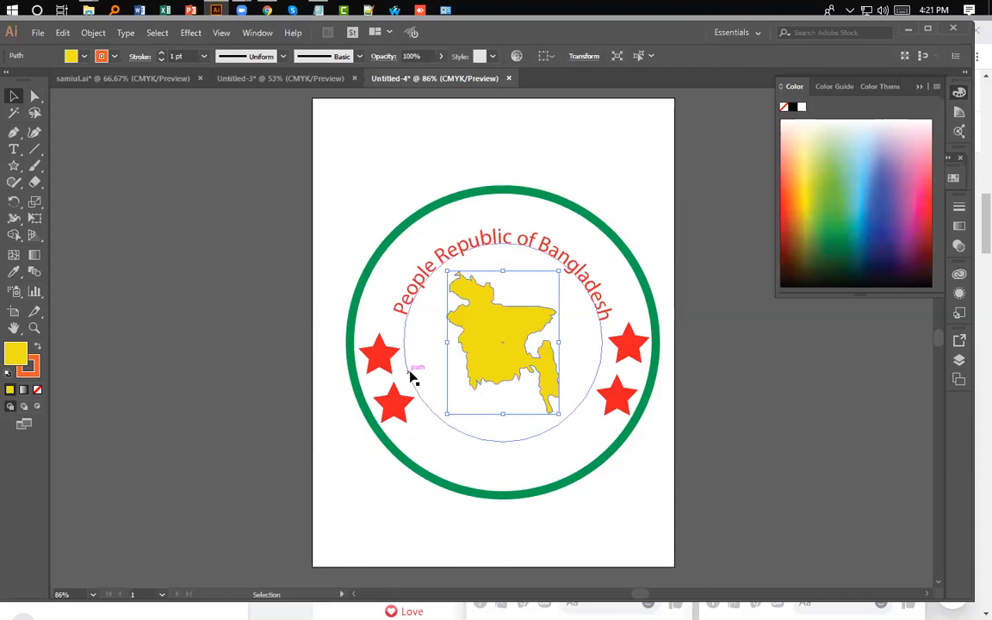
pyautogui.click(411, 375)
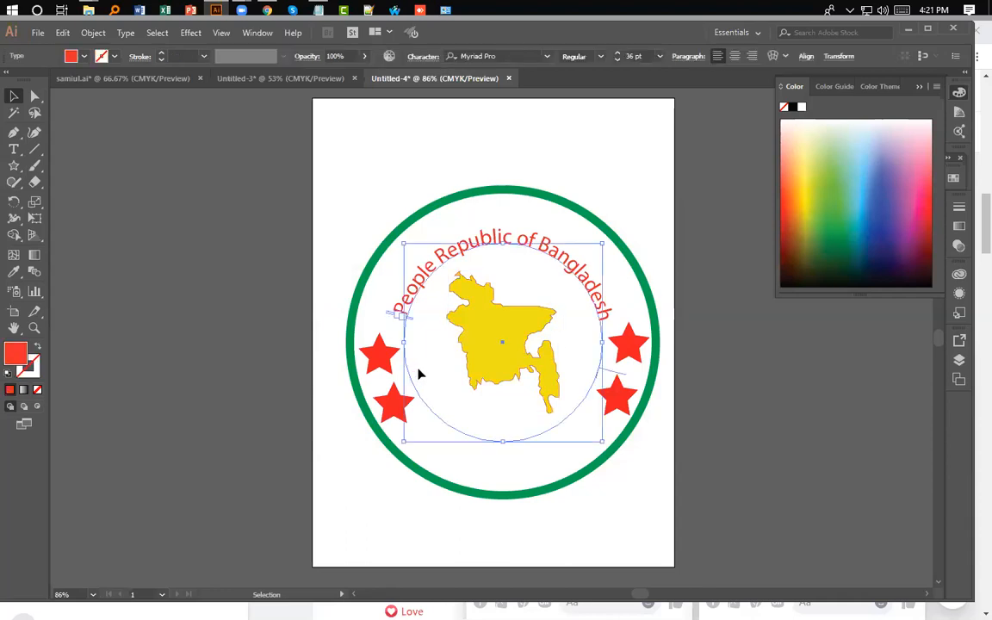
pyautogui.press('Delete')
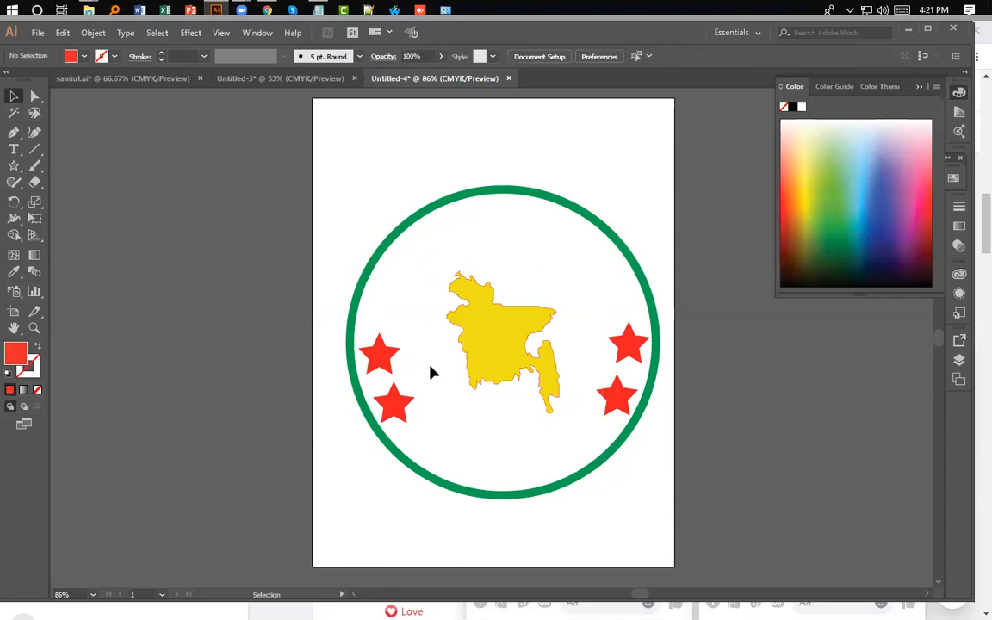
pyautogui.hotkey('ctrl', 'z')
pyautogui.click(443, 376)
pyautogui.click(469, 366)
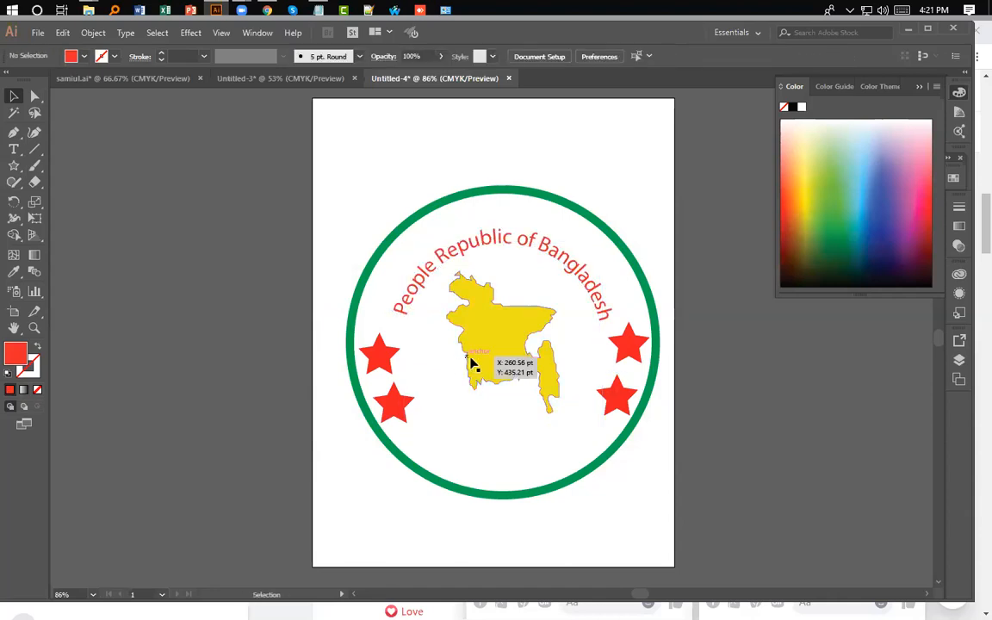
pyautogui.click(423, 367)
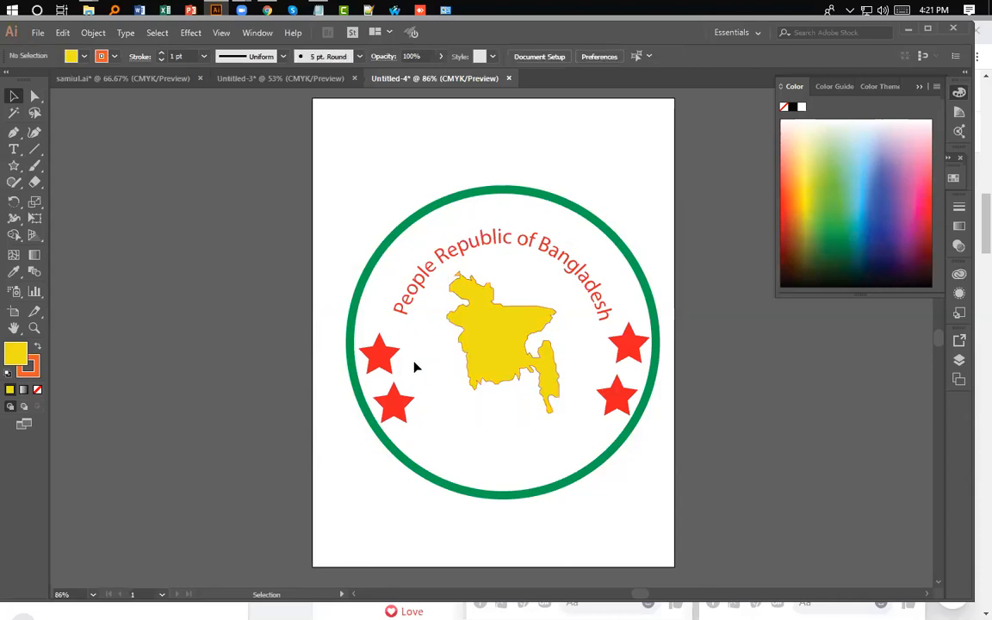
# Change the fill of the curved "People Republic of Bangladesh" text to bright green (#52E210)
pyautogui.click(408, 370)
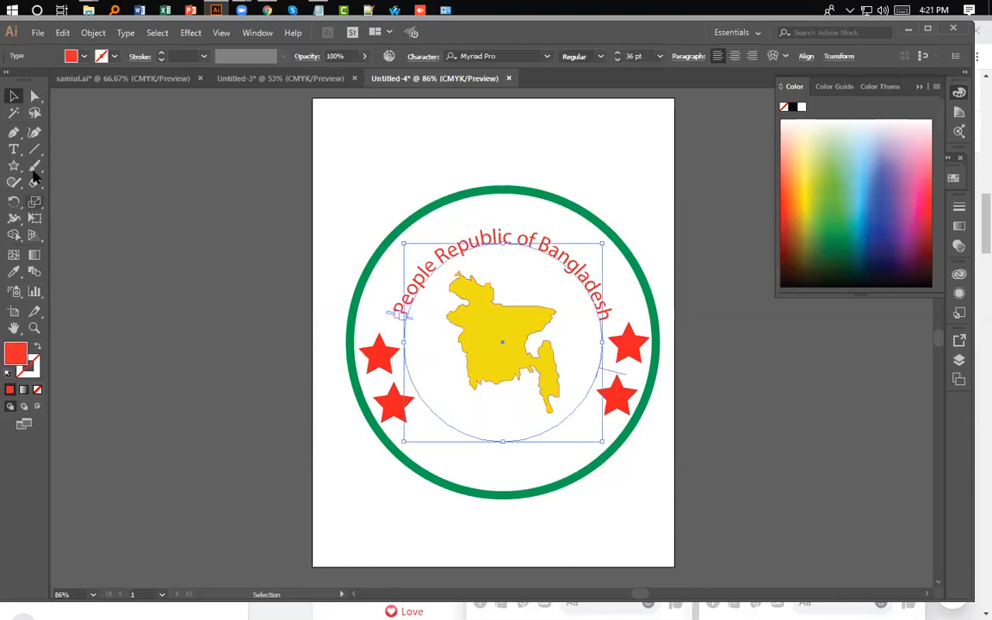
pyautogui.click(14, 149)
pyautogui.click(14, 149)
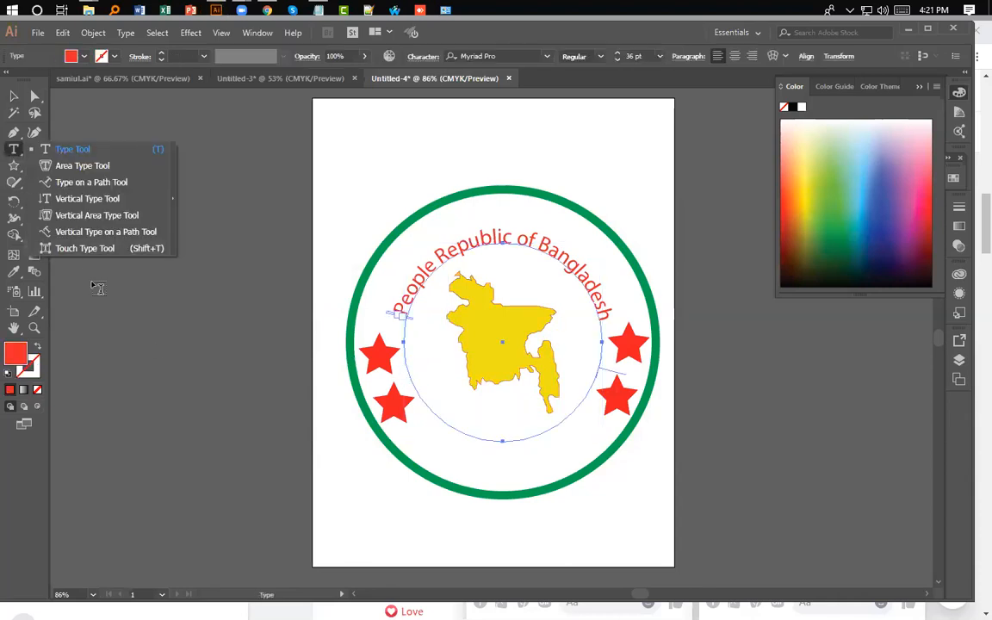
pyautogui.doubleClick(15, 352)
pyautogui.click(477, 257)
pyautogui.click(475, 317)
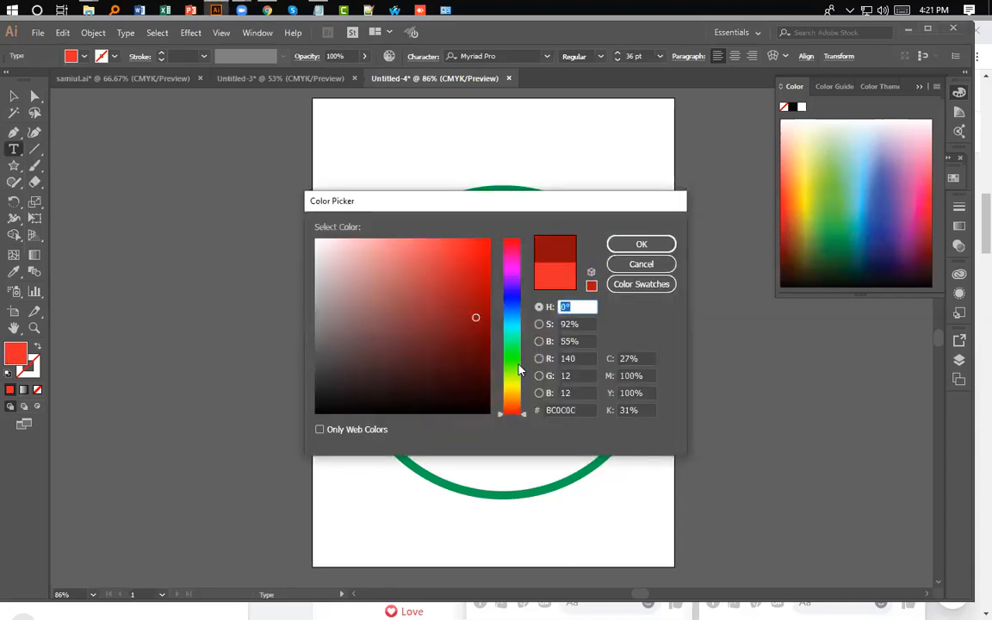
pyautogui.click(519, 366)
pyautogui.click(478, 256)
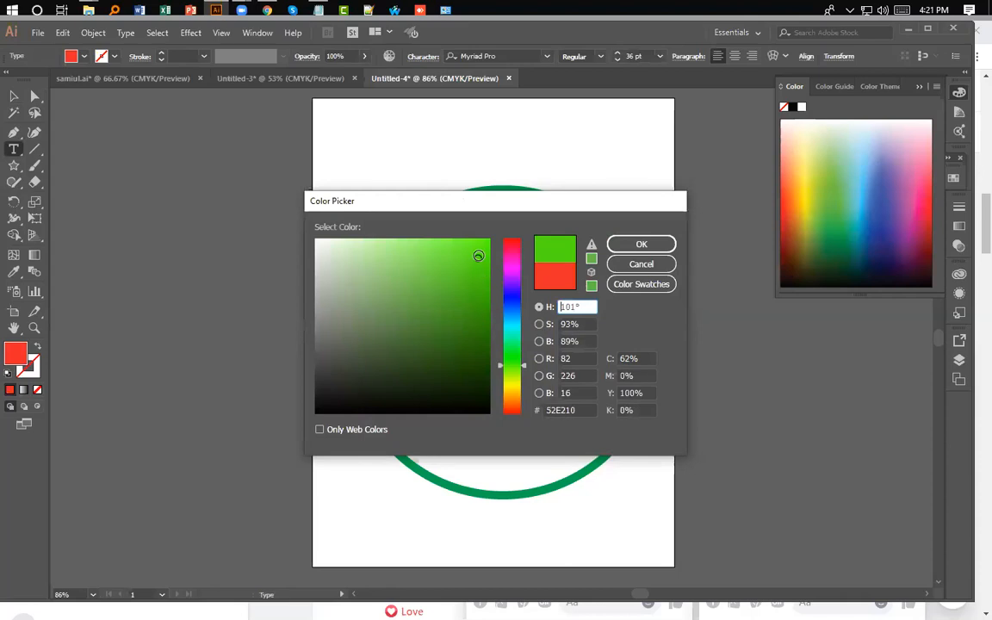
pyautogui.click(640, 246)
pyautogui.click(460, 387)
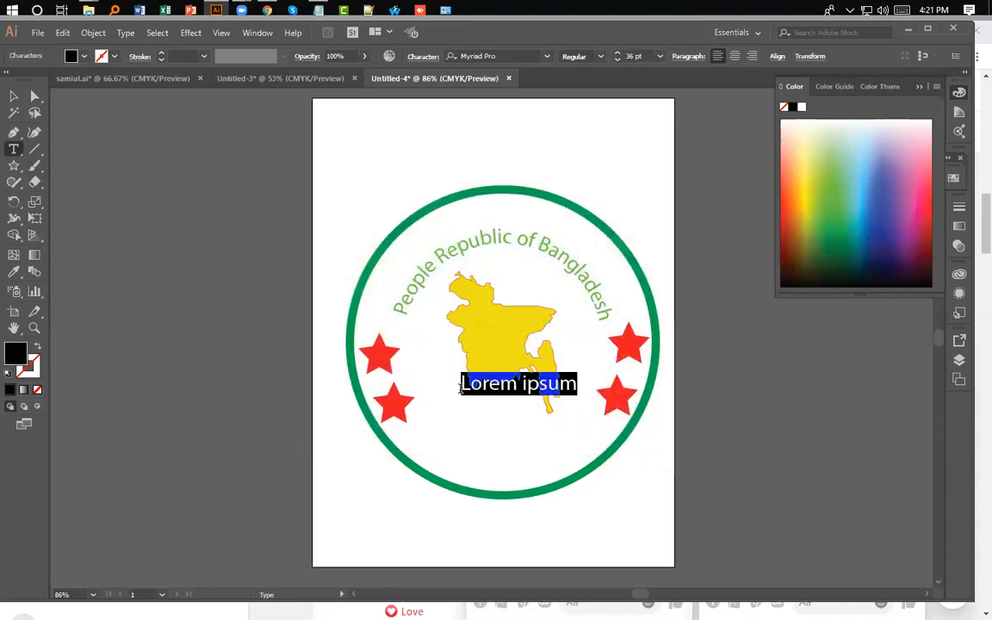
pyautogui.press('BackSpace')
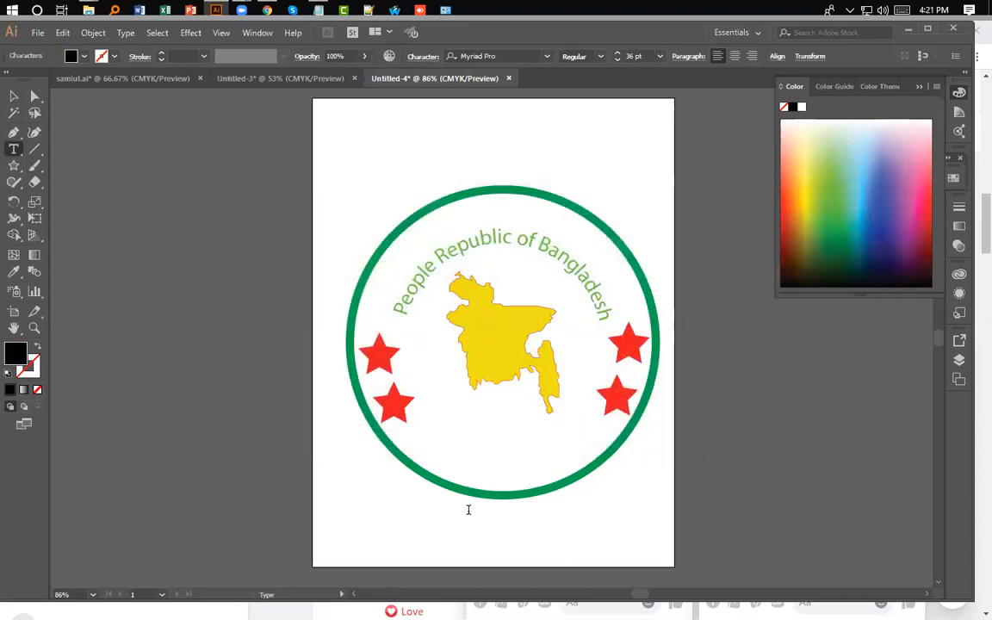
pyautogui.click(14, 96)
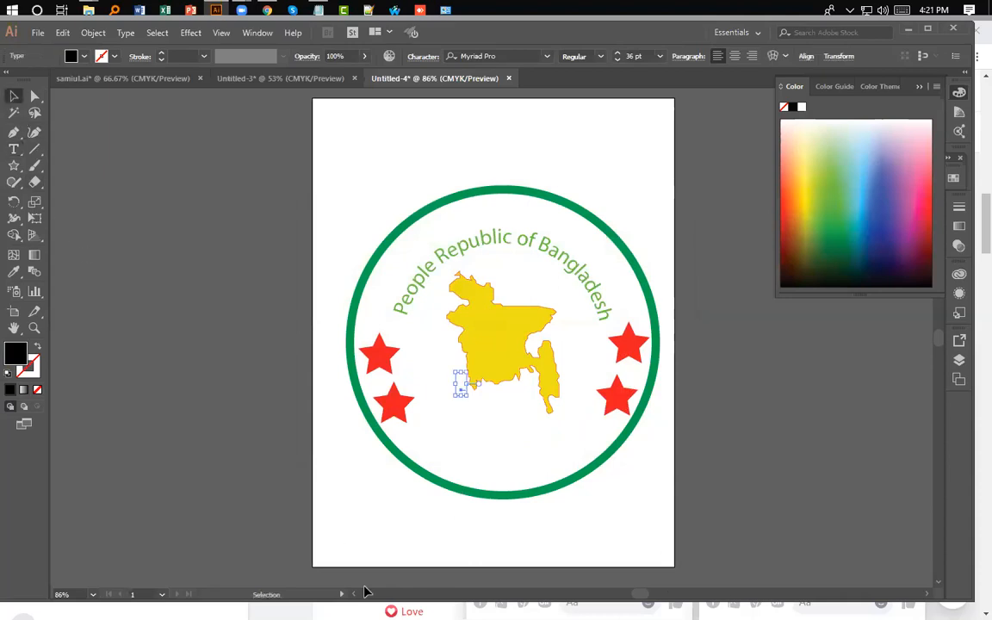
# Try undoing the recent edits to the stray placeholder text over the map
pyautogui.click(480, 595)
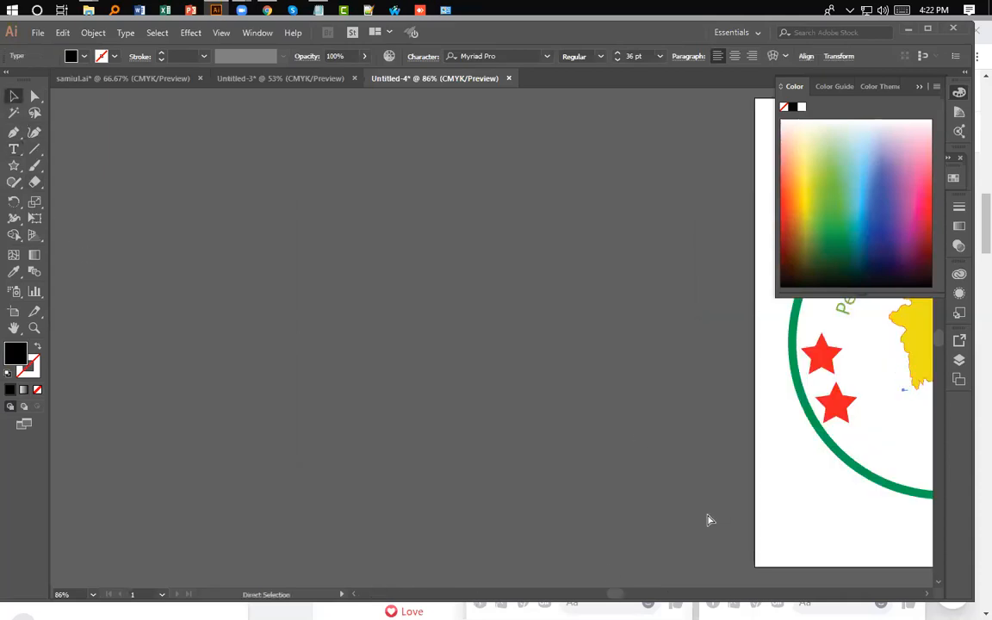
pyautogui.hotkey('ctrl', 'z')
pyautogui.hscroll(3, 712, 531)
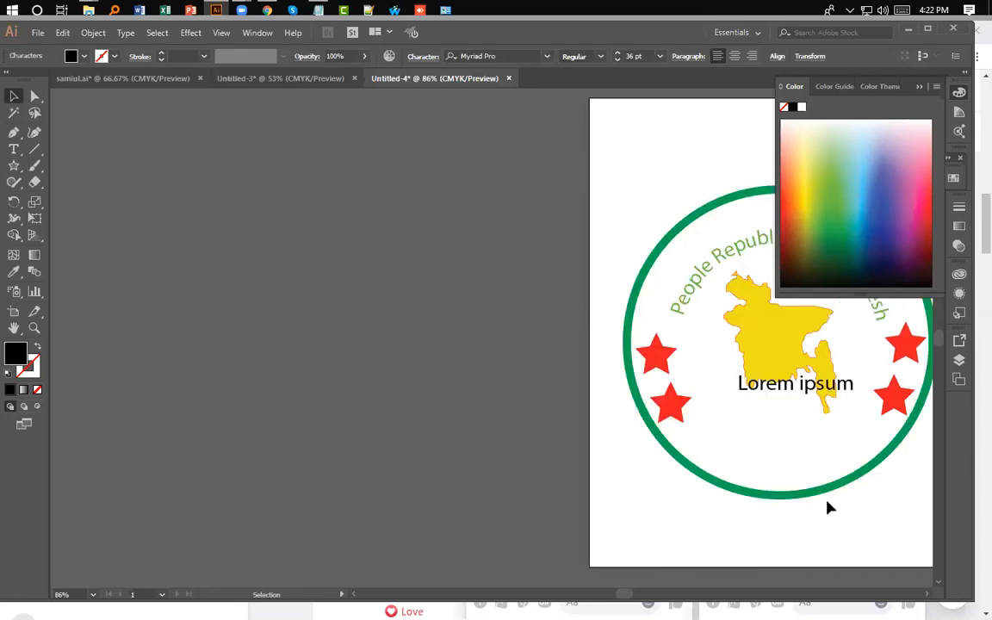
pyautogui.hotkey('ctrl', 'z')
pyautogui.hotkey('ctrl', 'z')
pyautogui.hotkey('ctrl', 'z')
pyautogui.hotkey('ctrl', 'z')
pyautogui.hotkey('ctrl', 'z')
pyautogui.hotkey('ctrl', 'z')
pyautogui.hotkey('ctrl', 'z')
pyautogui.hotkey('ctrl', 'z')
pyautogui.hotkey('ctrl', 'z')
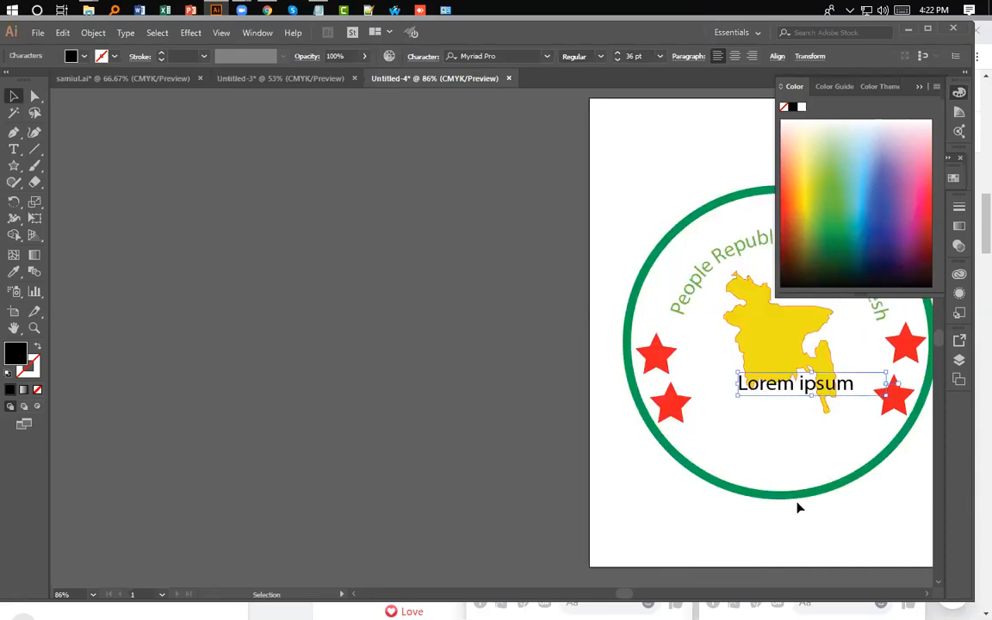
pyautogui.hotkey('ctrl', 'z')
pyautogui.hotkey('ctrl', 'z')
pyautogui.hotkey('ctrl', 'z')
pyautogui.hotkey('ctrl', 'z')
pyautogui.hotkey('ctrl', 'z')
pyautogui.hotkey('ctrl', 'z')
pyautogui.hotkey('ctrl', 'z')
pyautogui.hotkey('ctrl', 'z')
pyautogui.hotkey('ctrl', 'z')
pyautogui.hotkey('ctrl', 'z')
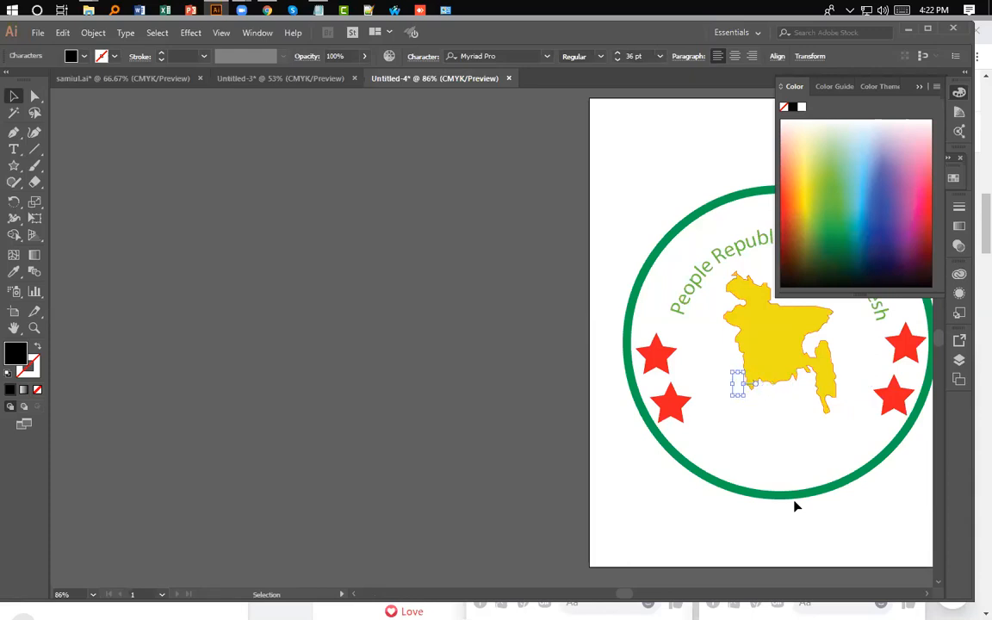
# Leave text editing on the stray text box beside the map, try moving the box downward, and deselect it
pyautogui.click(13, 95)
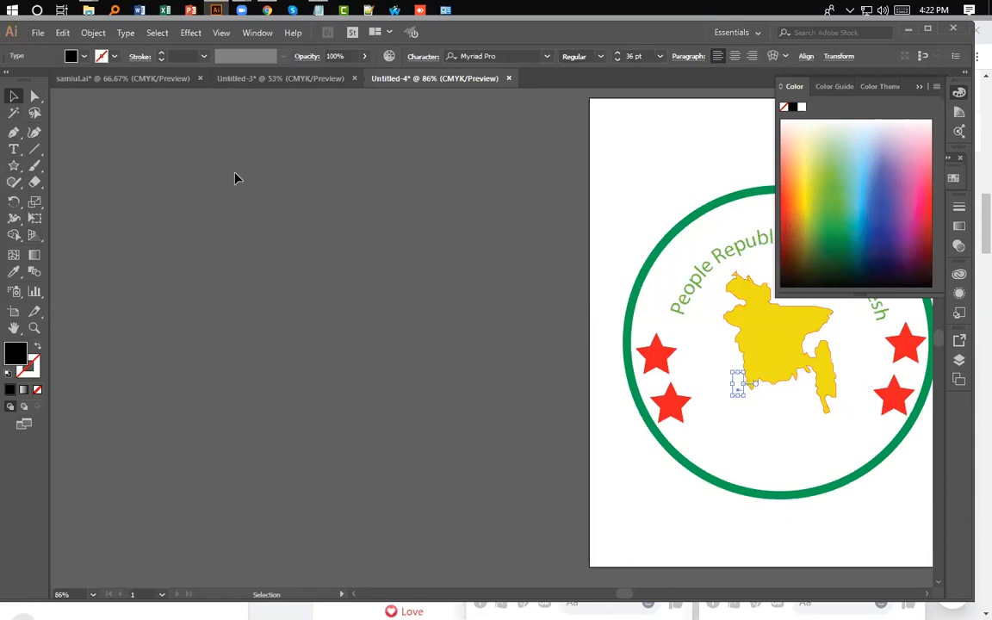
pyautogui.moveTo(758, 384); pyautogui.dragTo(739, 439)
pyautogui.click(755, 566)
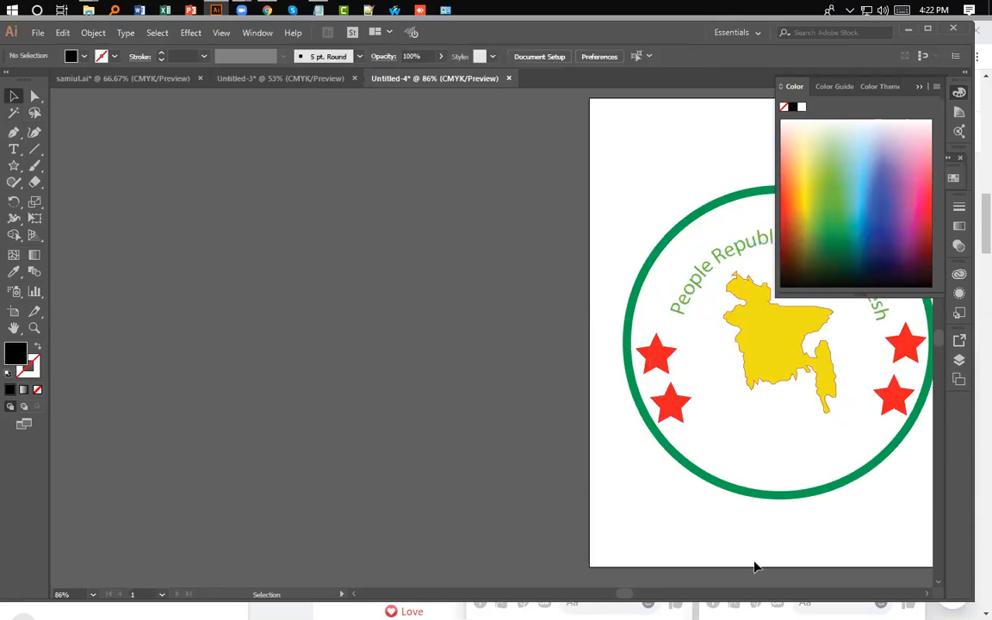
pyautogui.moveTo(567, 458); pyautogui.dragTo(381, 500)
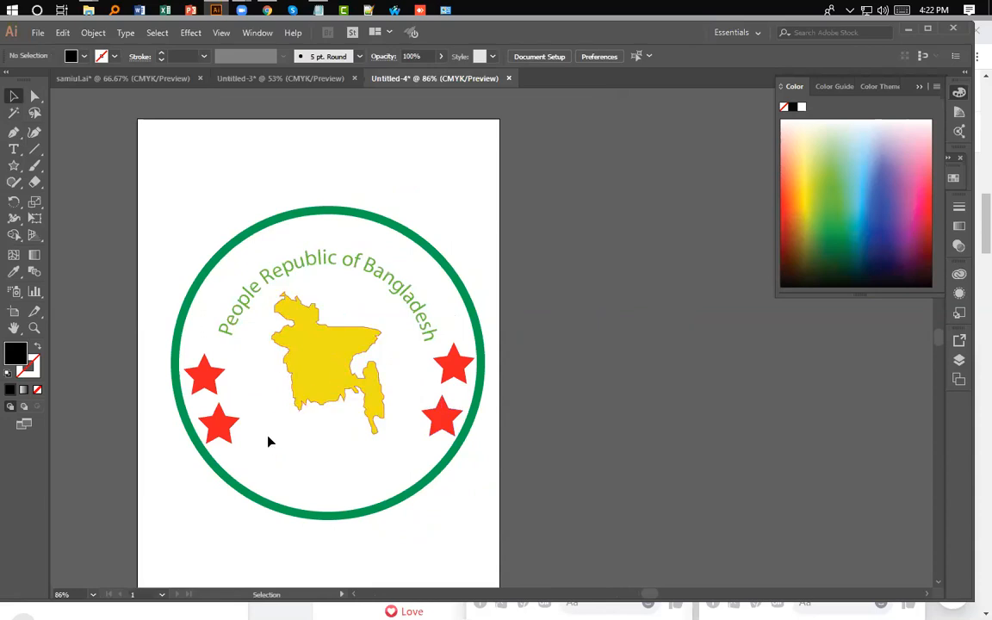
pyautogui.click(312, 394)
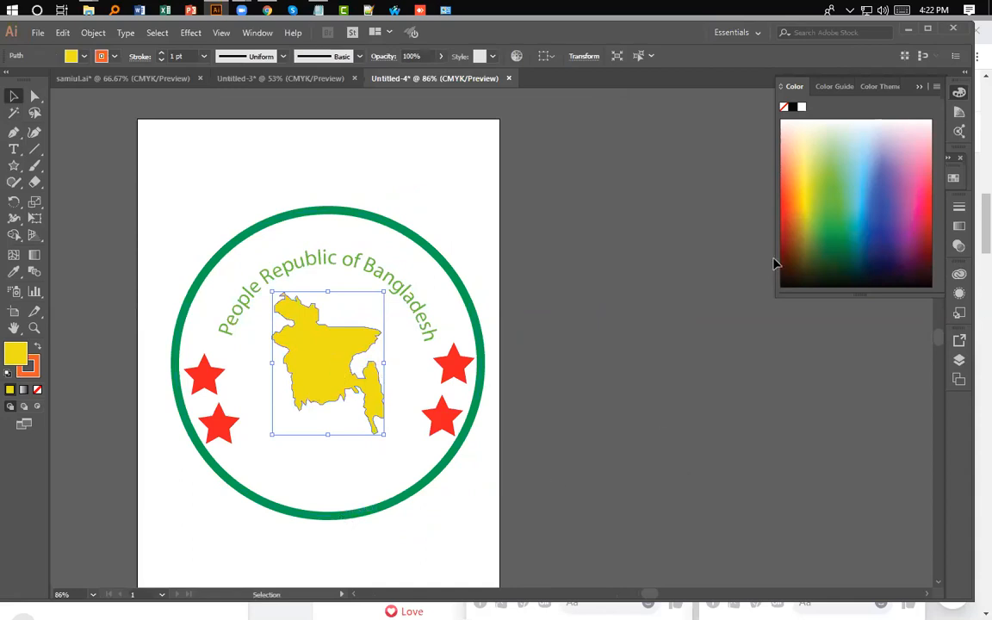
pyautogui.click(13, 132)
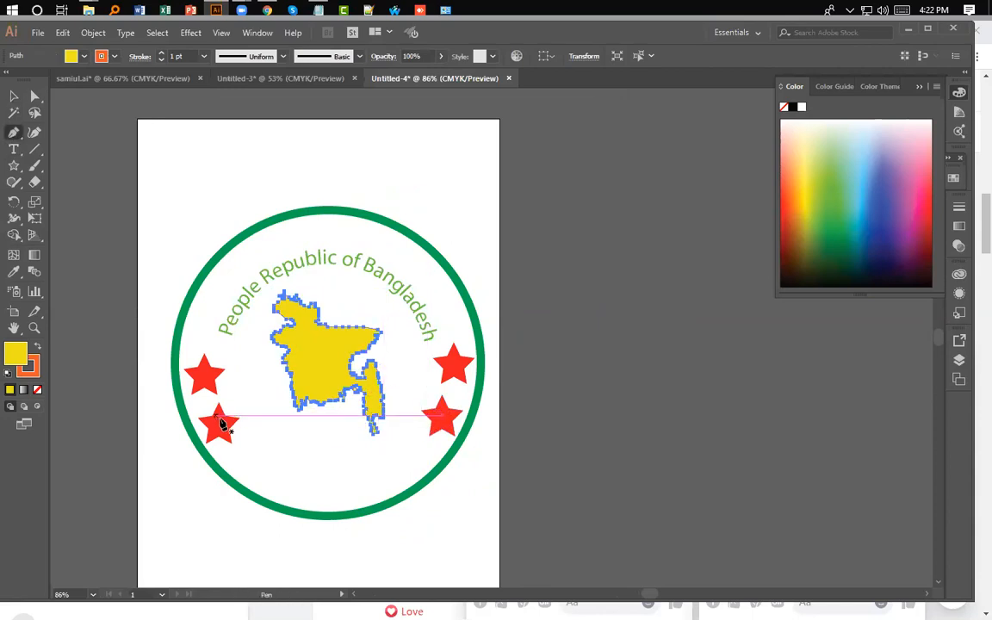
pyautogui.click(13, 95)
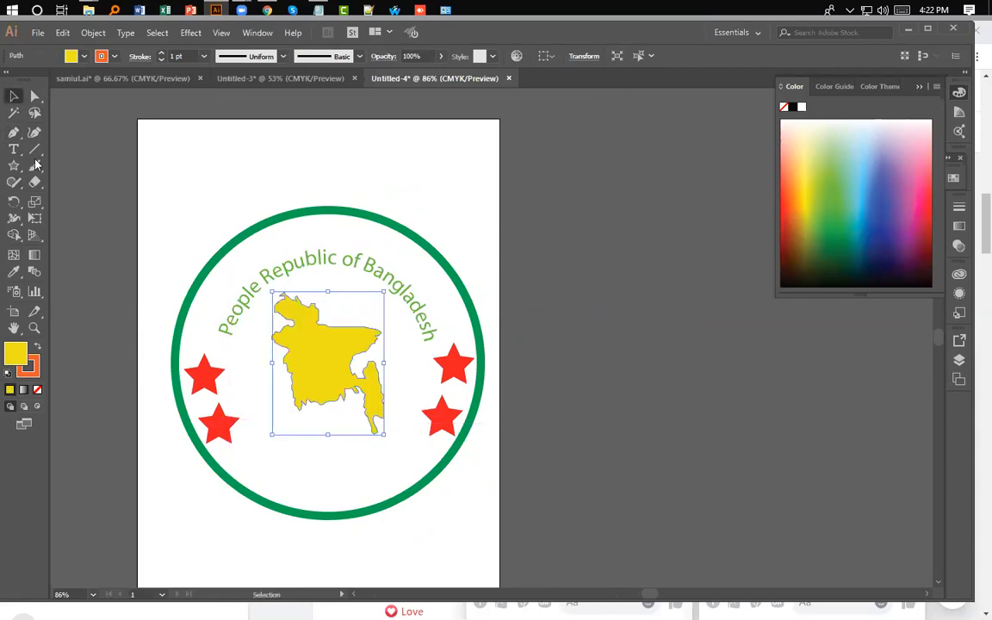
pyautogui.click(358, 572)
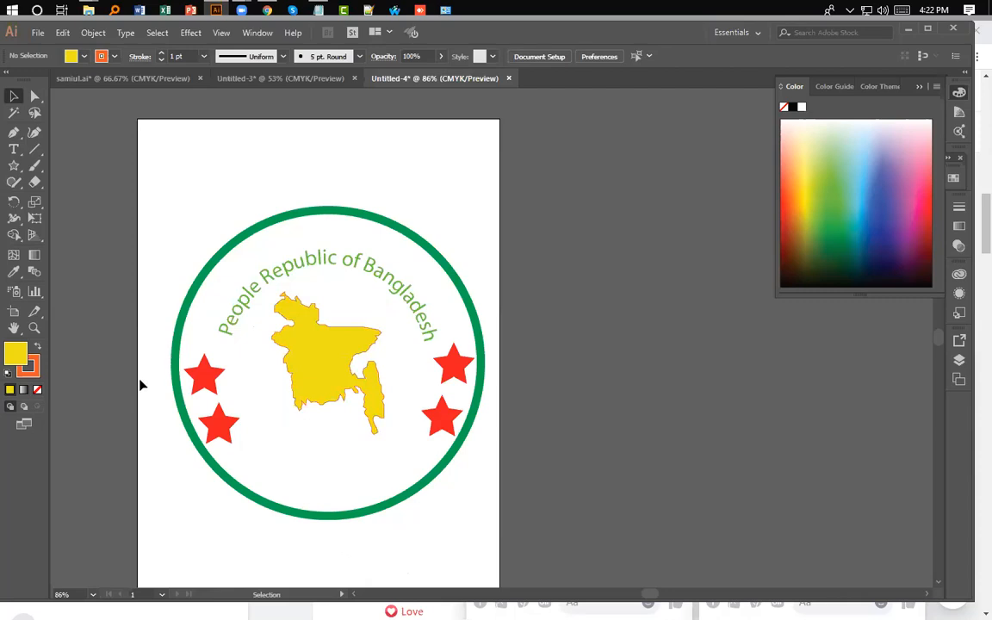
# Draw a circle about 326 pt in diameter from the centre of the map with the Ellipse tool
pyautogui.click(14, 164)
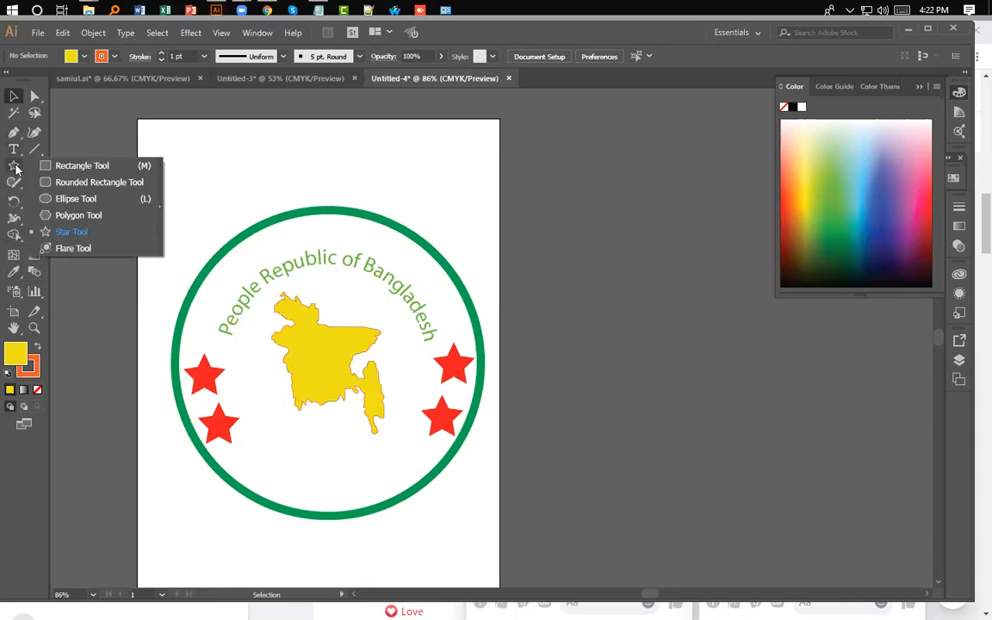
pyautogui.click(84, 199)
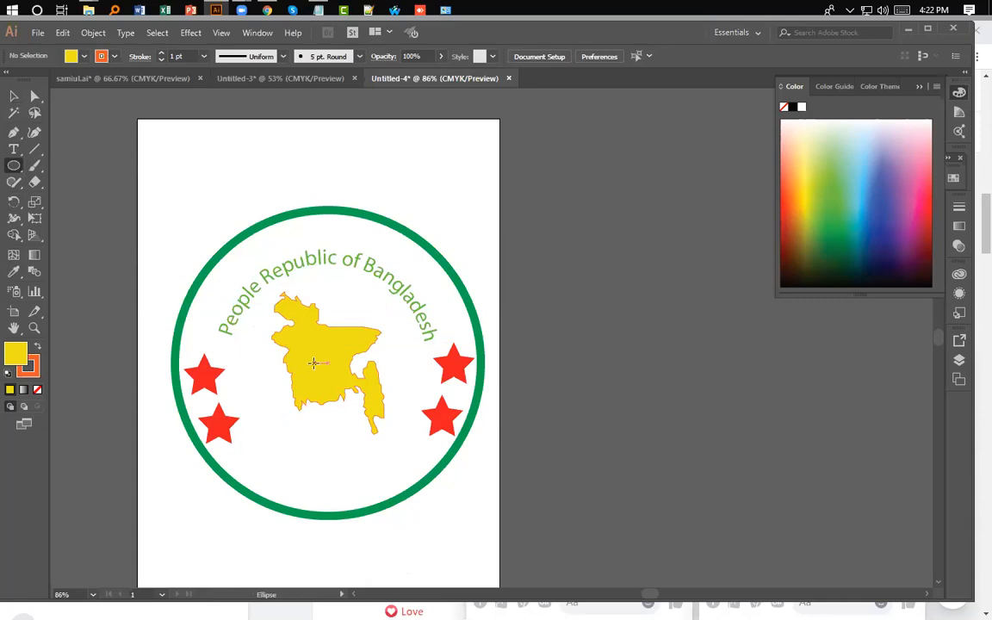
pyautogui.moveTo(327, 366)
pyautogui.mouseDown()
pyautogui.moveTo(338, 365)
pyautogui.moveTo(356, 412)
pyautogui.moveTo(399, 462)
pyautogui.mouseUp()
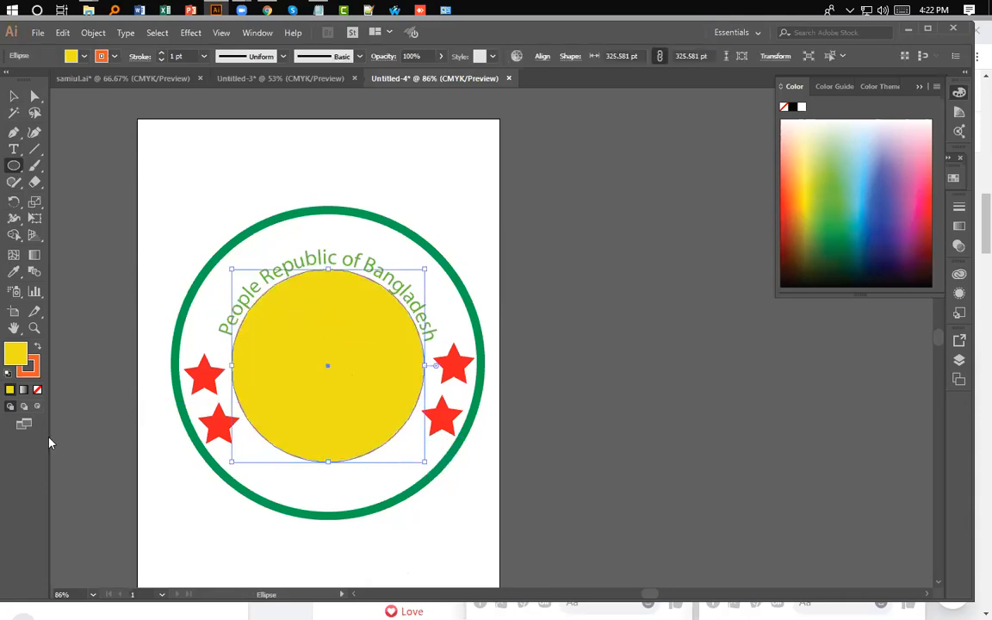
# Fill the new circle with red and send it backward behind the yellow map
pyautogui.doubleClick(15, 353)
pyautogui.click(513, 252)
pyautogui.moveTo(514, 252); pyautogui.dragTo(514, 243)
pyautogui.click(642, 244)
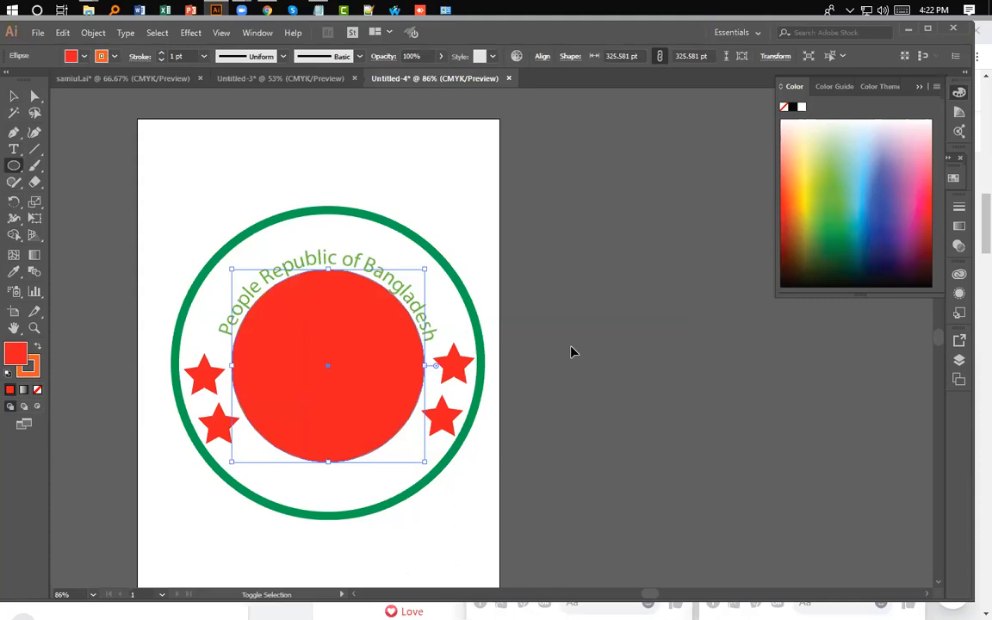
pyautogui.hotkey('ctrl', '[')
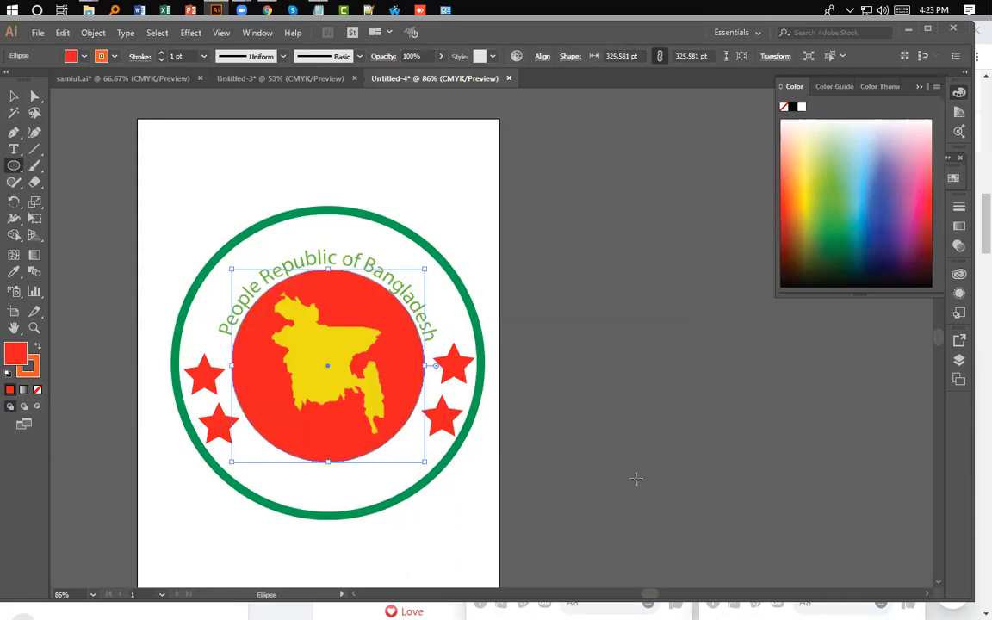
# Enlarge the curved "People Republic of Bangladesh" text to about 78 pt and shift it up and back over the emblem
pyautogui.click(15, 95)
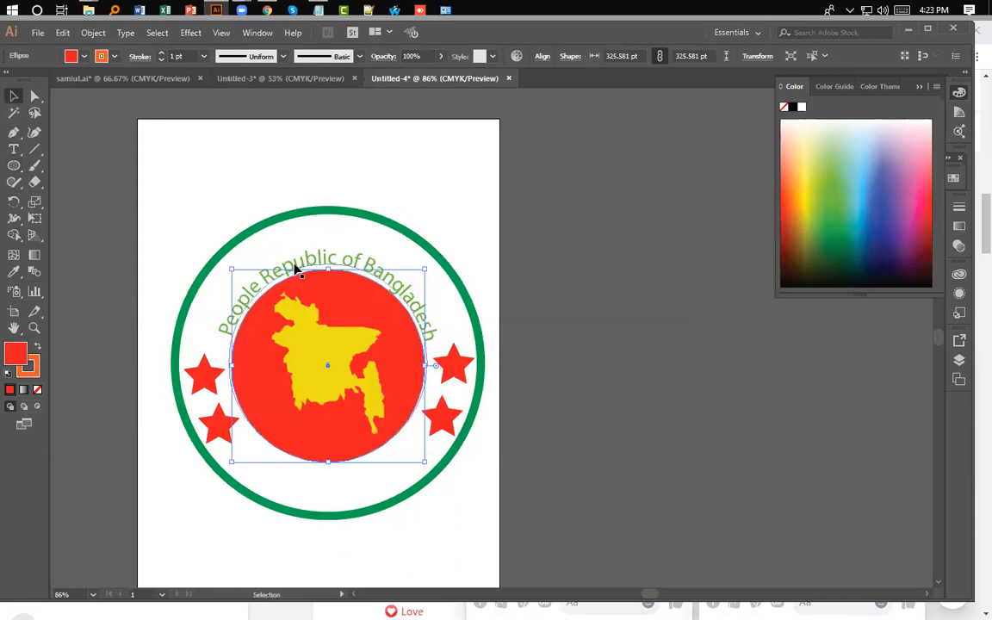
pyautogui.click(269, 269)
pyautogui.moveTo(429, 464); pyautogui.dragTo(547, 598)
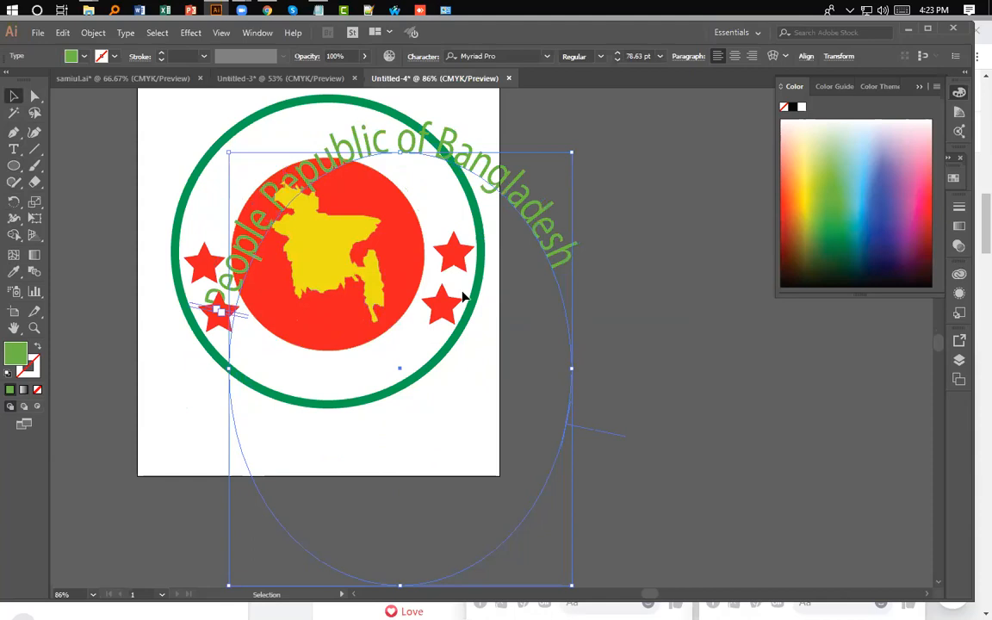
pyautogui.moveTo(373, 161); pyautogui.dragTo(399, 159)
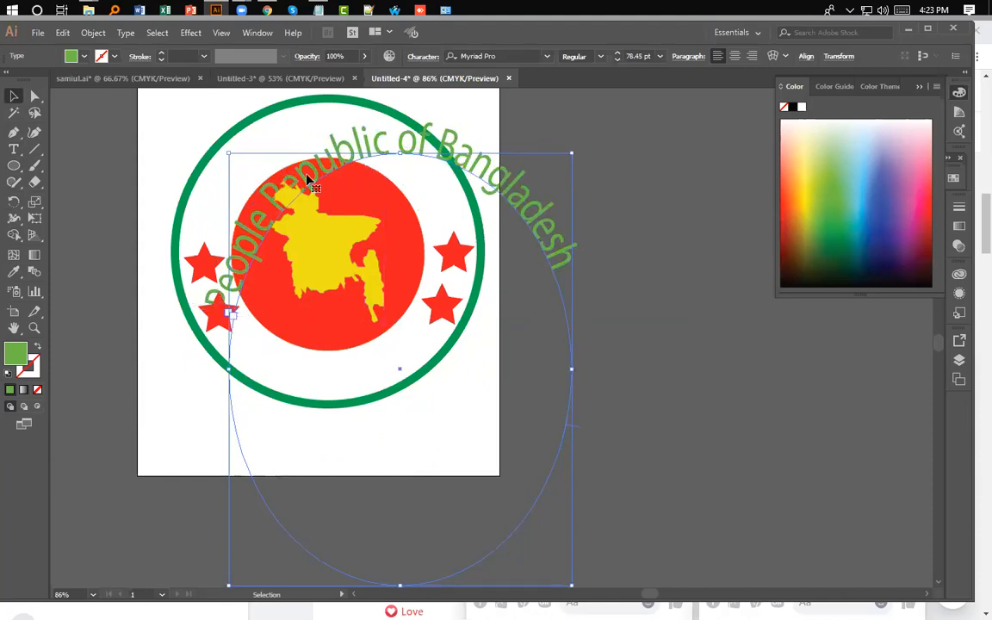
pyautogui.moveTo(290, 180); pyautogui.dragTo(244, 159)
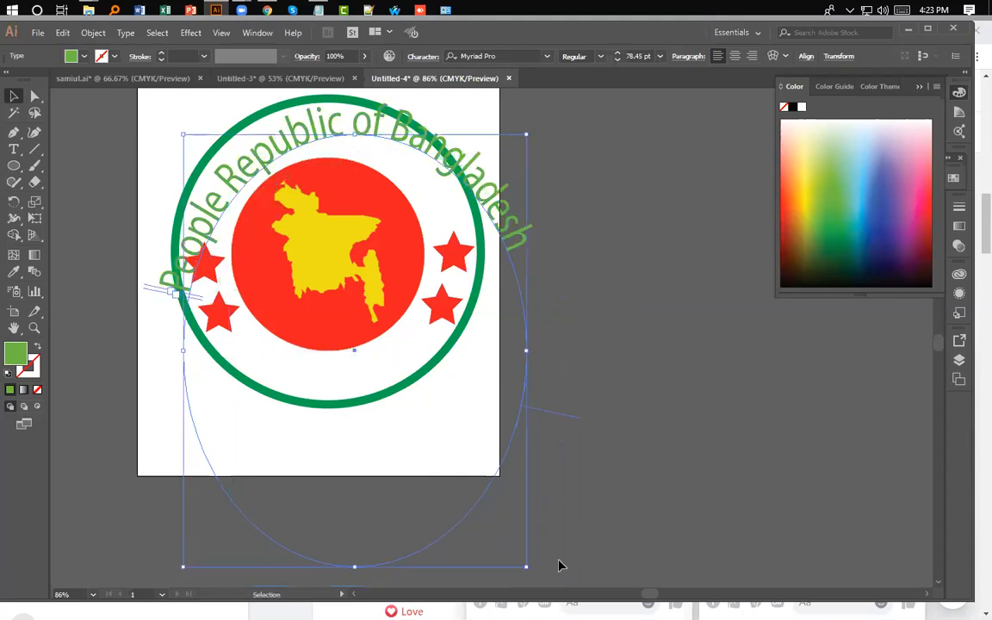
# Scale the curved text down to about 58 pt and nudge it to the right inside the green ring
pyautogui.moveTo(526, 569); pyautogui.dragTo(454, 453)
pyautogui.press('Right')
pyautogui.press('Right')
pyautogui.press('Right')
pyautogui.press('Right')
pyautogui.press('Right')
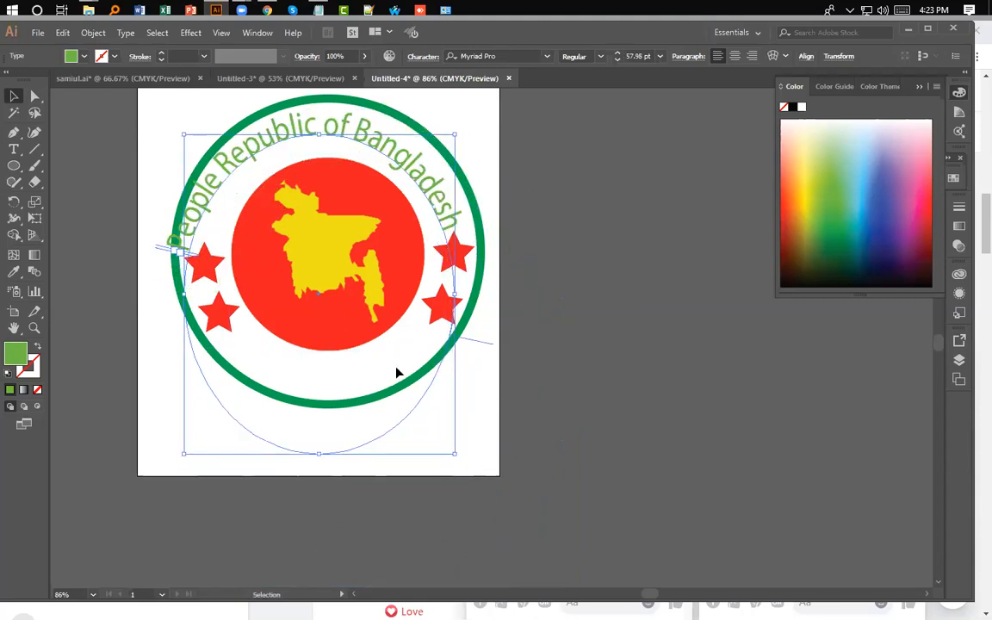
# Shrink the curved text to about 49 pt, making its path rounder, and rotate it slightly clockwise
pyautogui.moveTo(185, 293); pyautogui.dragTo(214, 280)
pyautogui.moveTo(335, 454); pyautogui.dragTo(327, 423)
pyautogui.moveTo(461, 424); pyautogui.dragTo(474, 449)
pyautogui.moveTo(340, 451); pyautogui.dragTo(379, 392)
pyautogui.moveTo(479, 128); pyautogui.dragTo(480, 138)
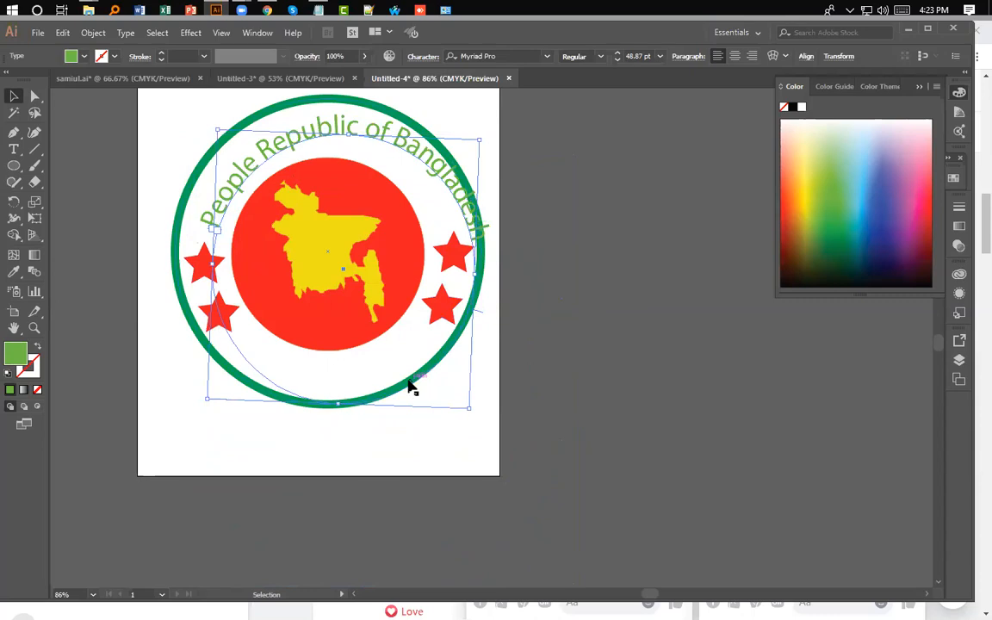
# Shift the curved text left and resize it to about 45 pt to fit between the red disc and green ring
pyautogui.moveTo(318, 137); pyautogui.dragTo(307, 138)
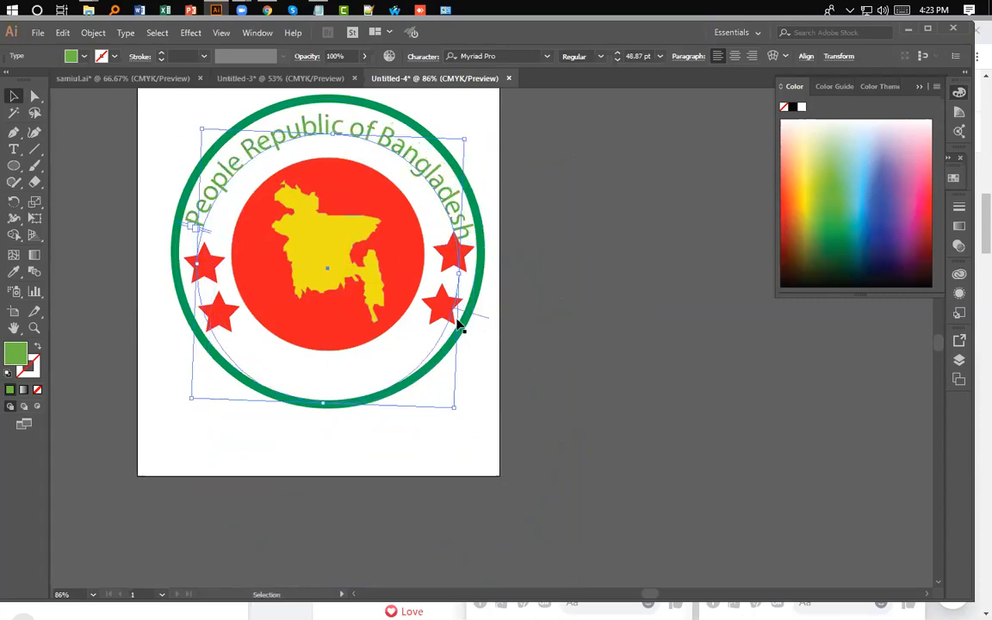
pyautogui.moveTo(451, 273); pyautogui.dragTo(430, 272)
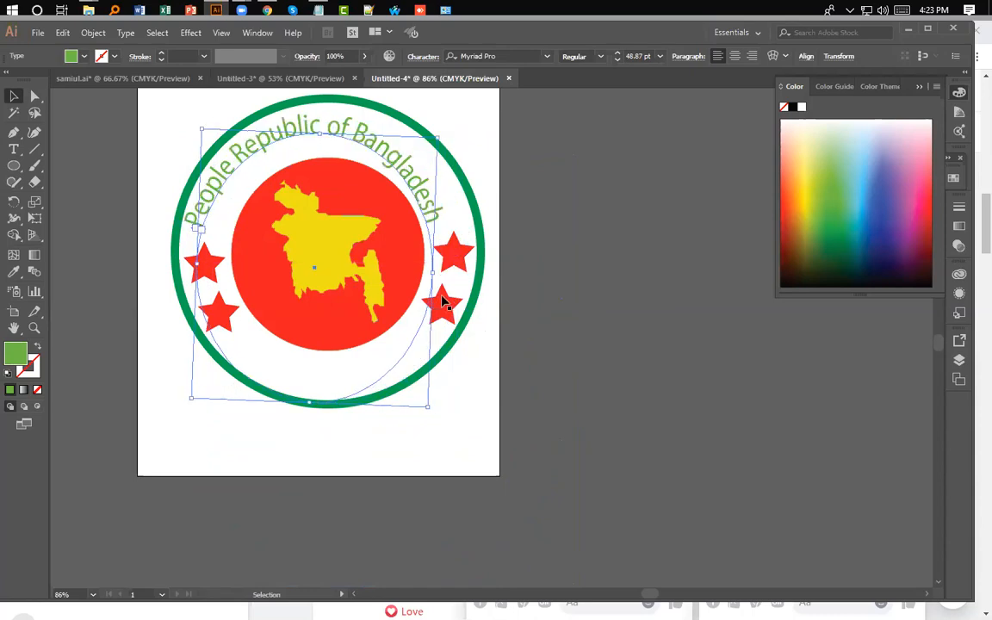
pyautogui.moveTo(190, 400); pyautogui.dragTo(204, 383)
pyautogui.moveTo(430, 402); pyautogui.dragTo(447, 392)
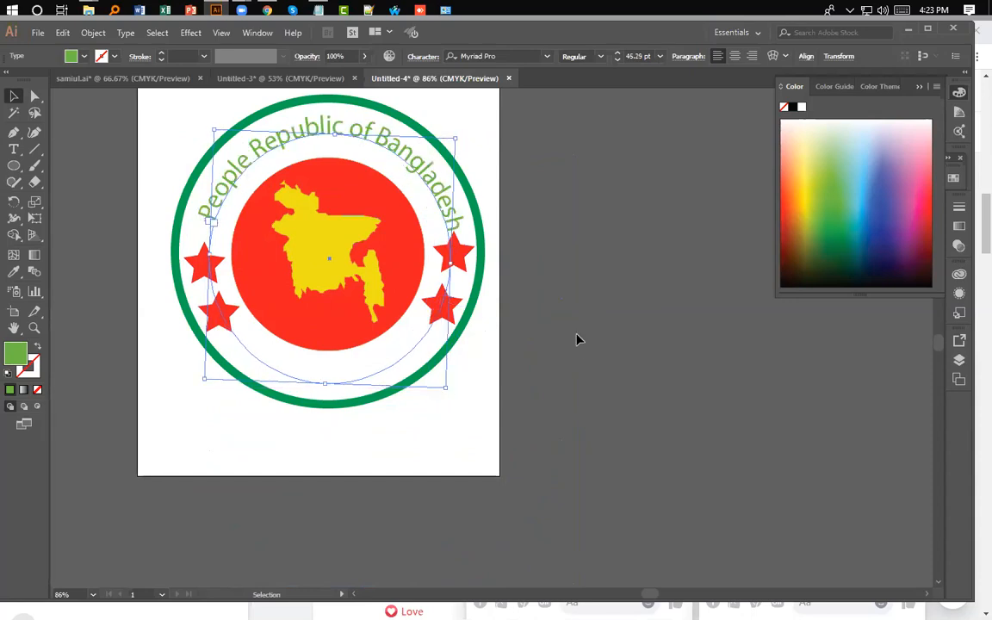
pyautogui.click(578, 339)
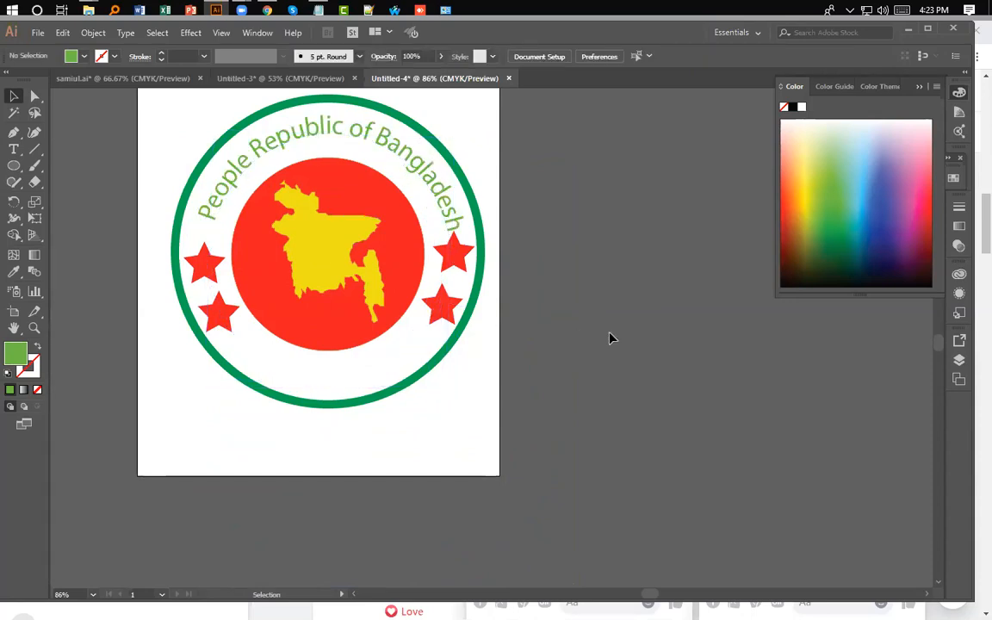
pyautogui.scroll(3, 621, 396)
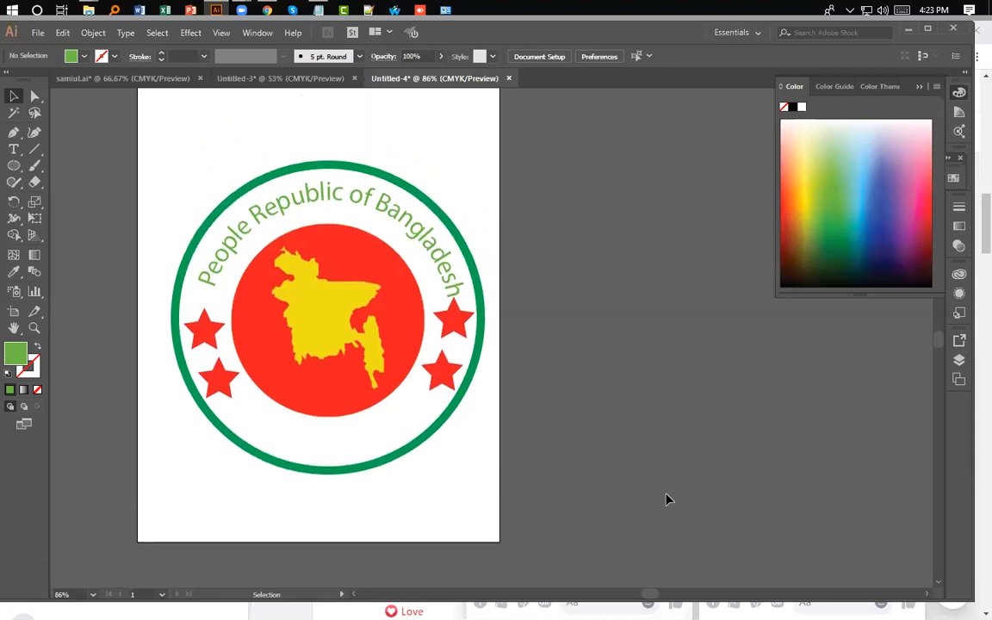
# Rotate the curved text slightly counterclockwise so it is centred above the red disc, and deselect it
pyautogui.click(399, 222)
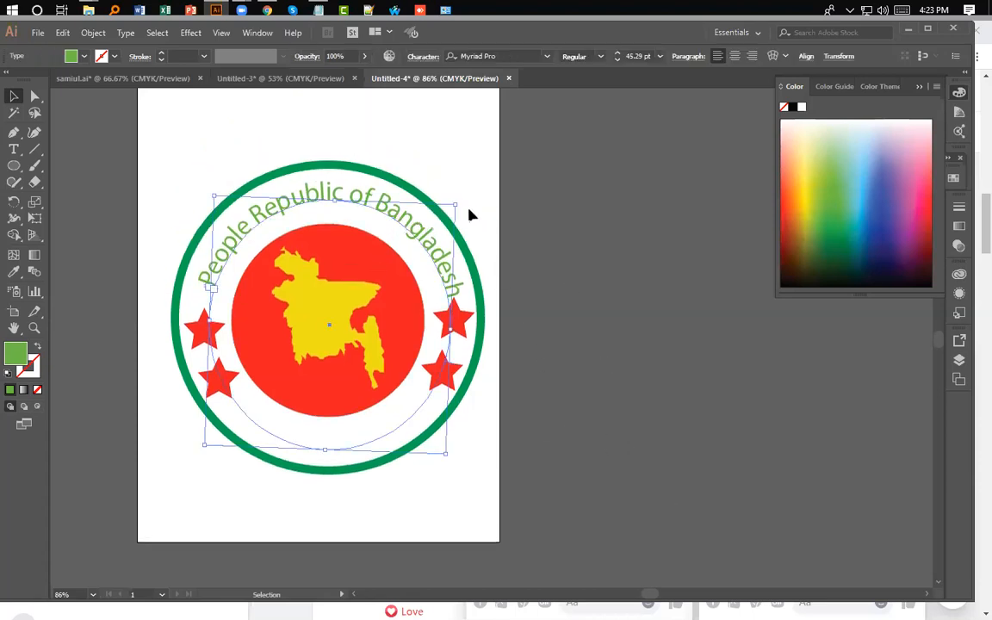
pyautogui.moveTo(461, 206); pyautogui.dragTo(453, 201)
pyautogui.click(588, 287)
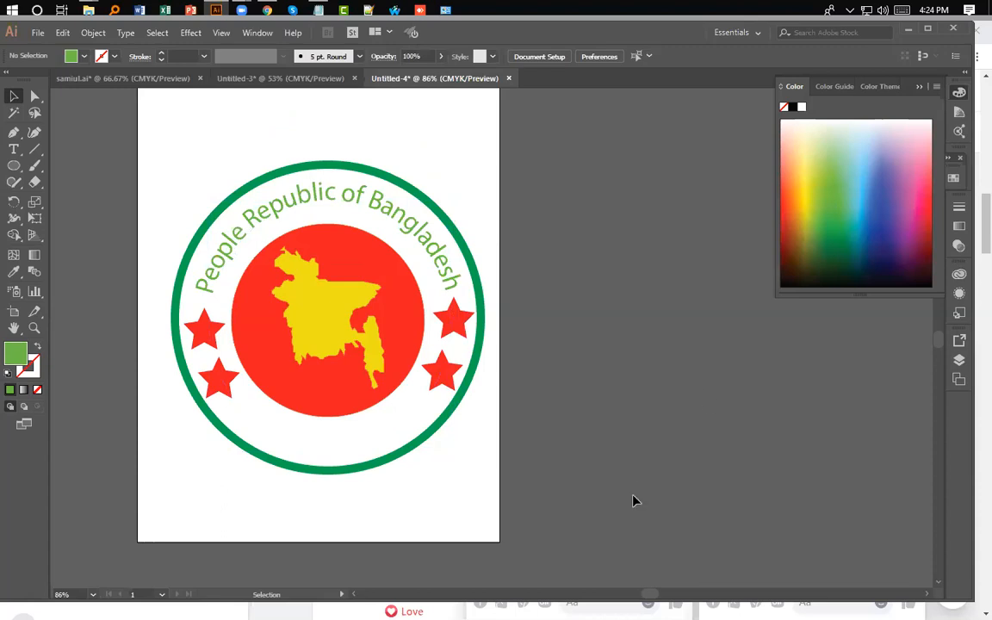
# Check the reference emblem in Untitled-3, and select the curved text's path back in Untitled-4
pyautogui.click(264, 79)
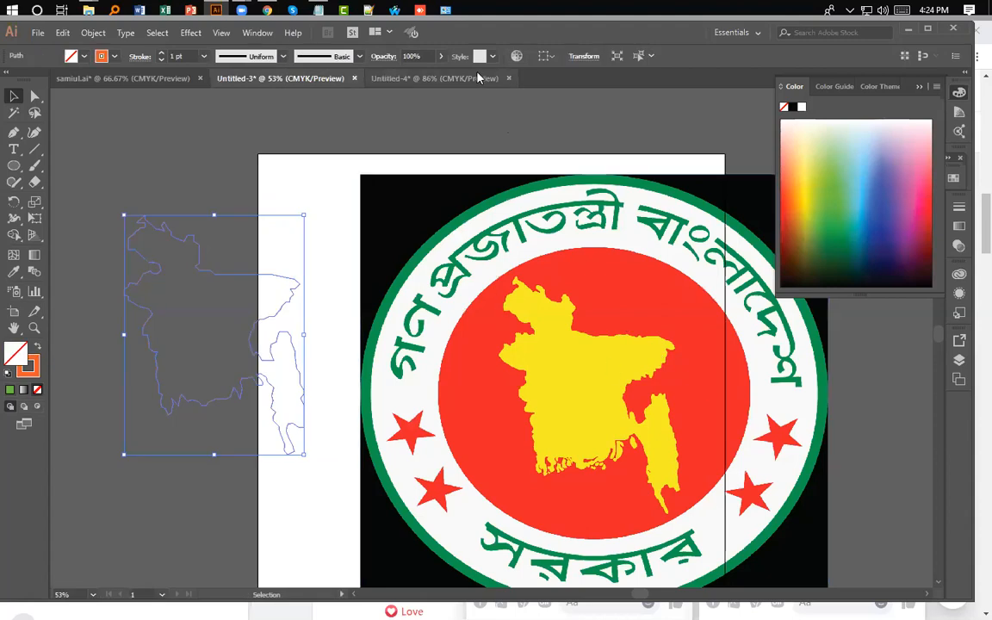
pyautogui.click(431, 77)
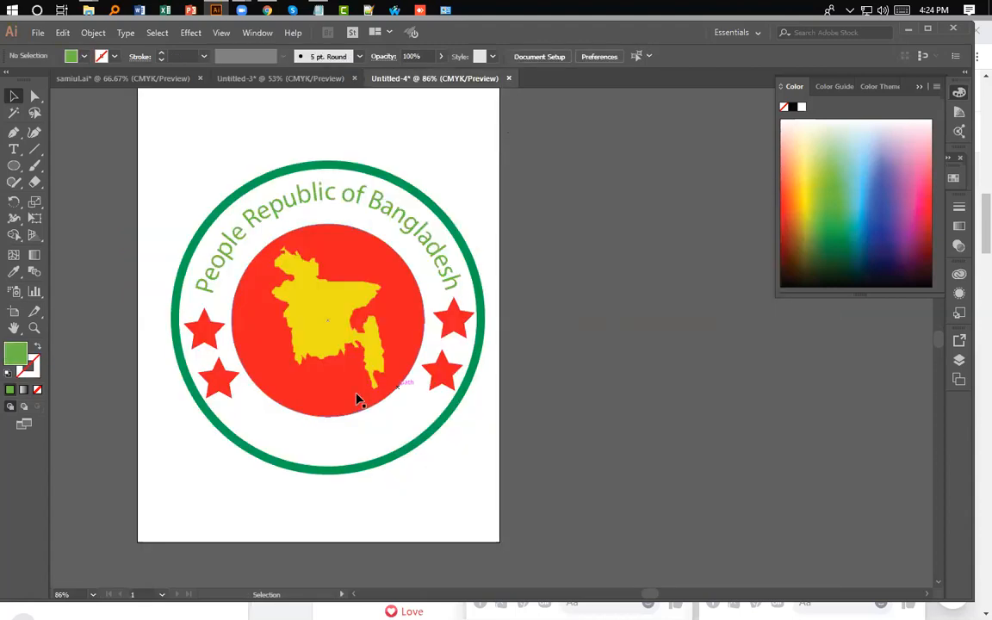
pyautogui.click(272, 439)
# Try adding lettering to the lower part of the curved text's path with Type on a Path, entering and clearing "Go"
pyautogui.click(15, 150)
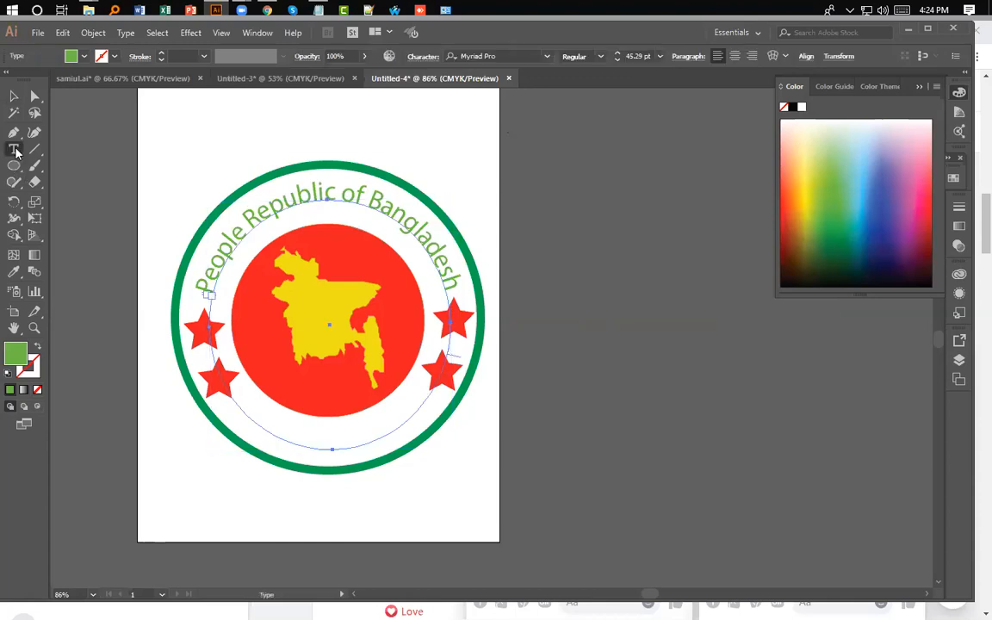
pyautogui.click(15, 150)
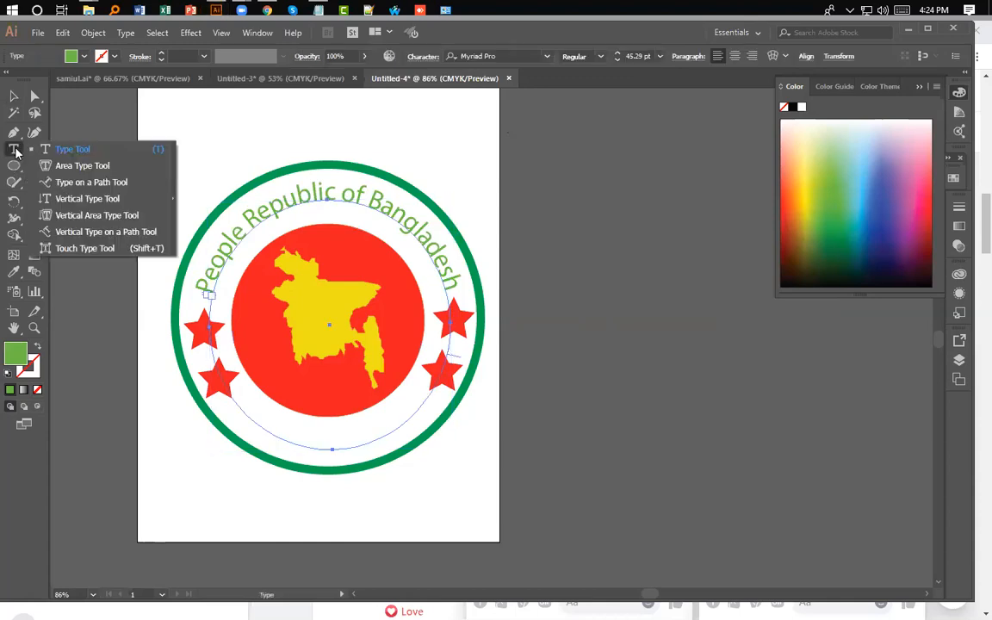
pyautogui.click(82, 181)
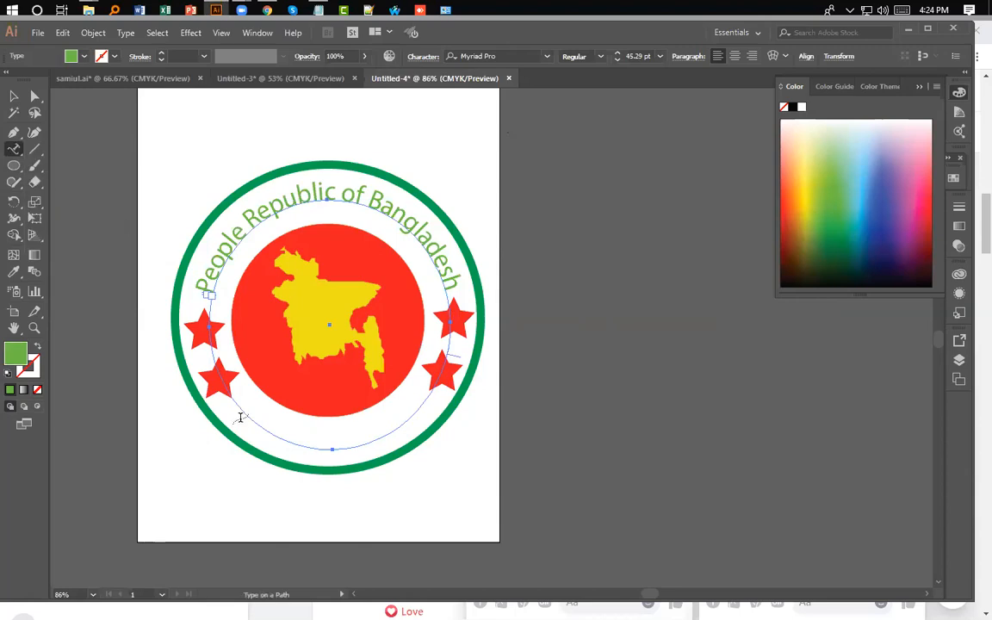
pyautogui.click(217, 377)
pyautogui.click(613, 337)
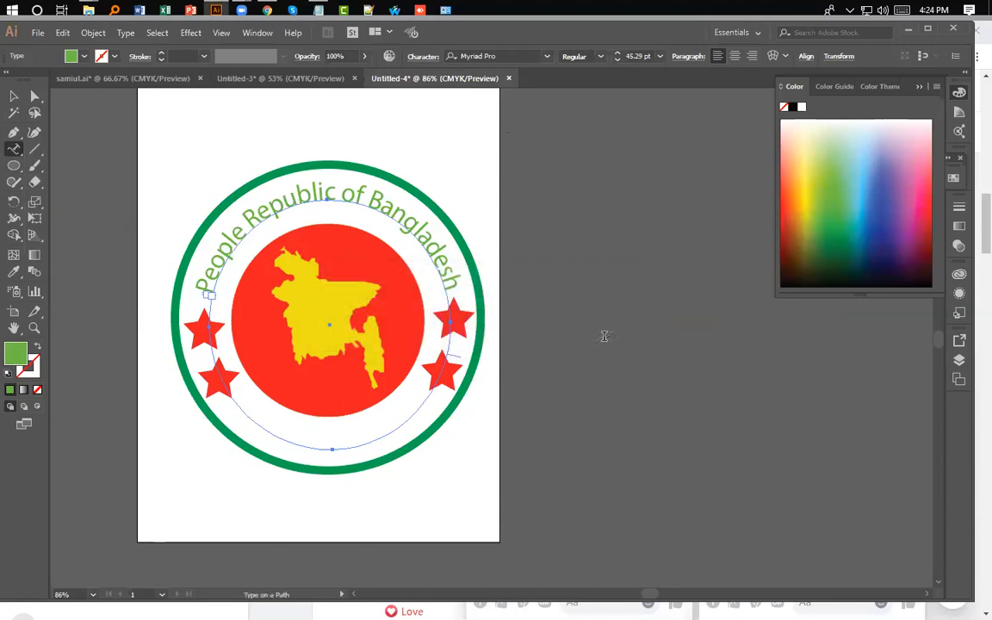
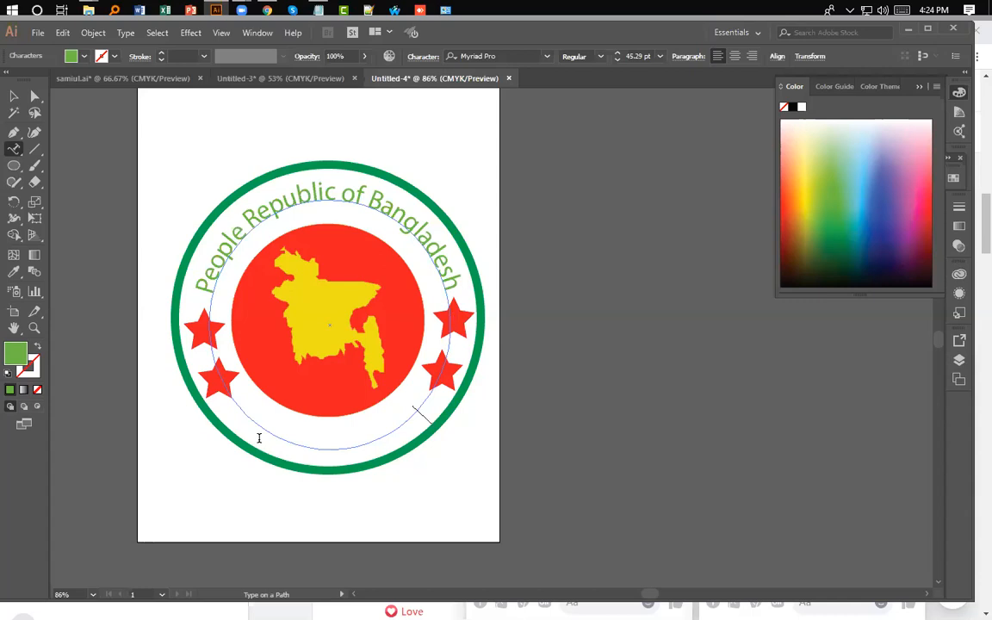
pyautogui.write('Go')
pyautogui.press('BackSpace')
pyautogui.press('BackSpace')
# Try placing vertical type on the lower part of the curved text's path with Vertical Type on a Path
pyautogui.click(13, 150)
pyautogui.click(14, 150)
pyautogui.click(92, 233)
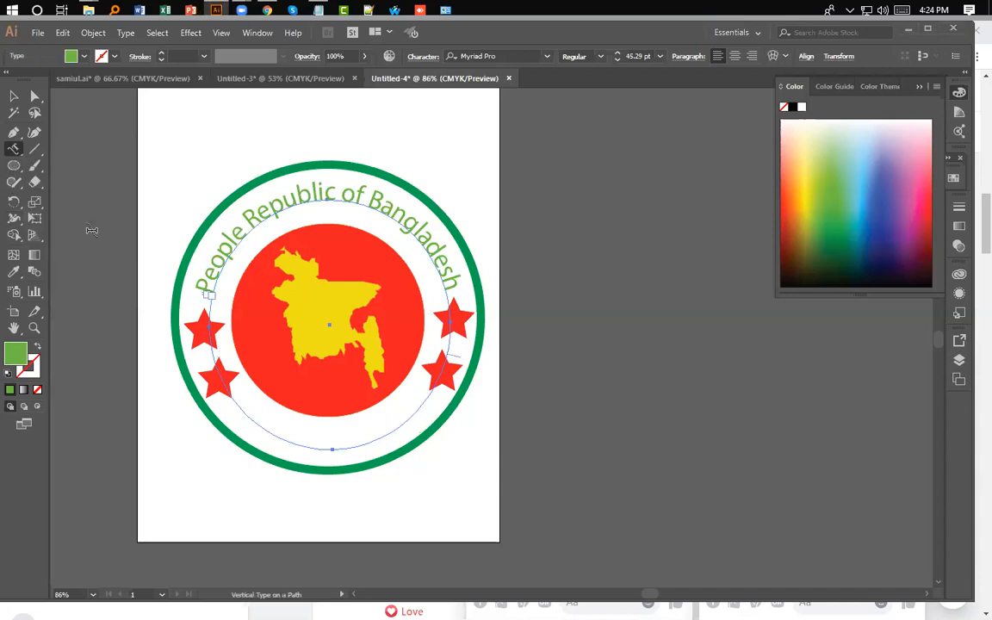
pyautogui.click(238, 416)
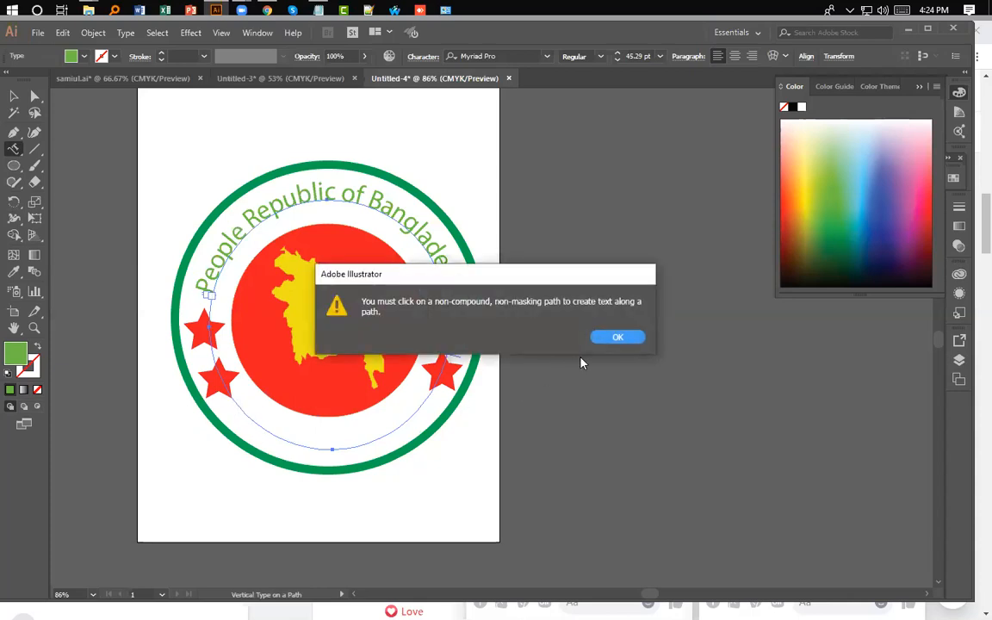
pyautogui.press('Return')
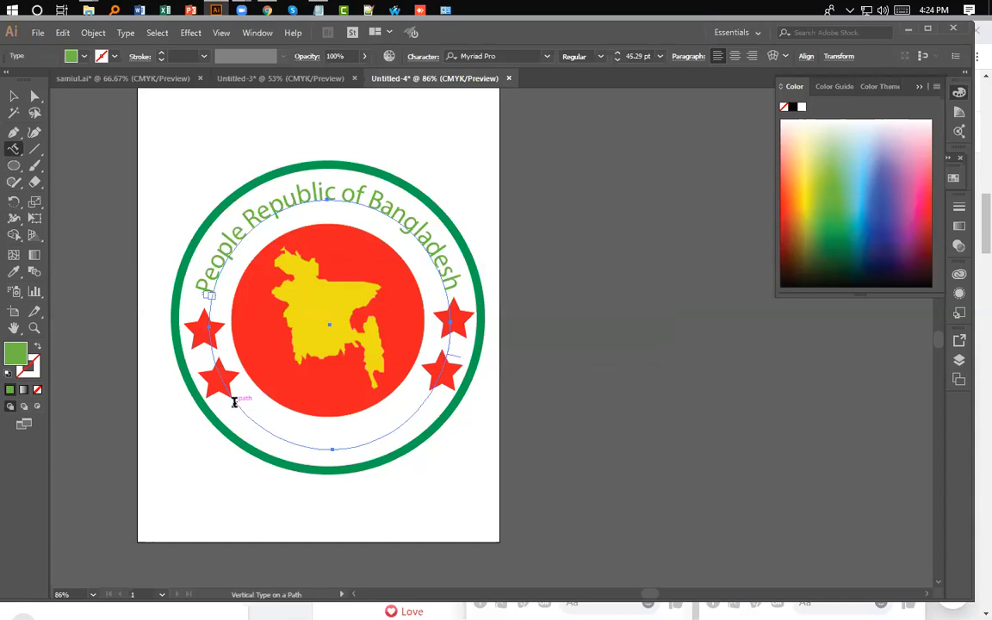
# Retry placing a vertical type cursor on the curved text's path near the lower left star, and deselect the text
pyautogui.click(234, 402)
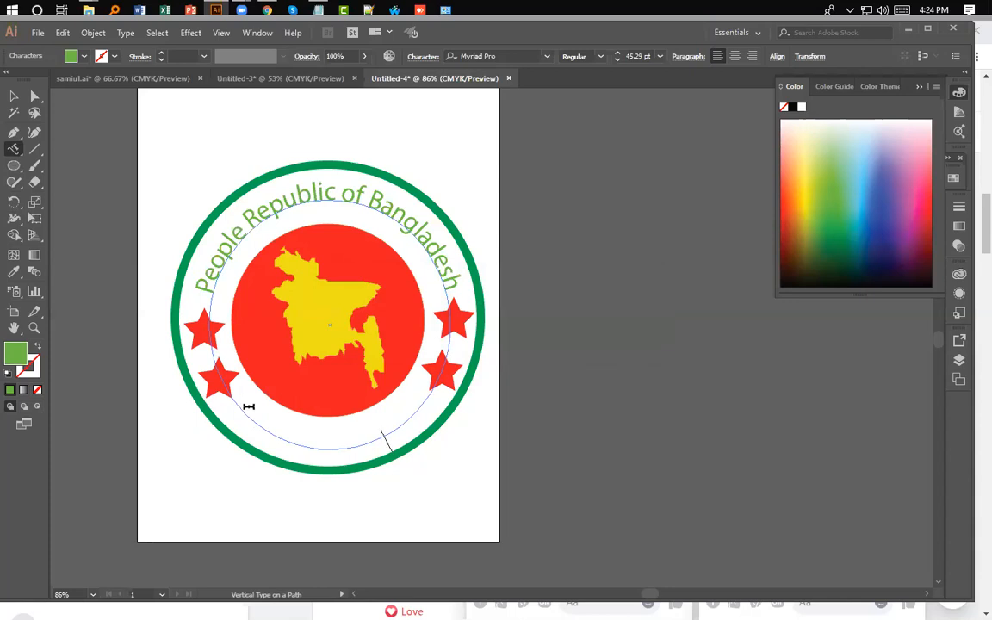
pyautogui.press('ctrl')
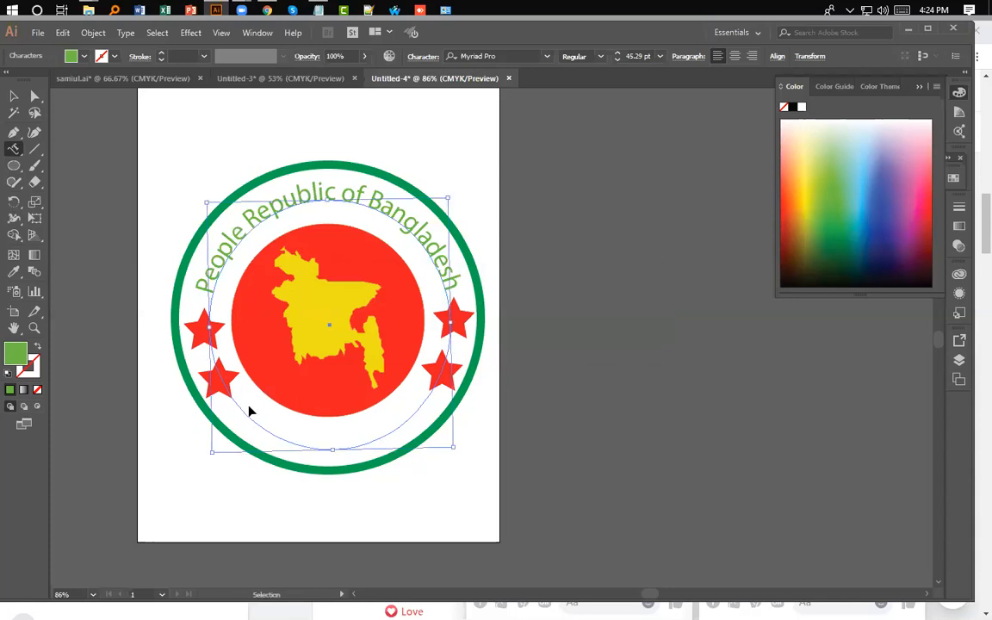
pyautogui.keyDown('ctrl'); pyautogui.click(250, 412); pyautogui.keyUp('ctrl')
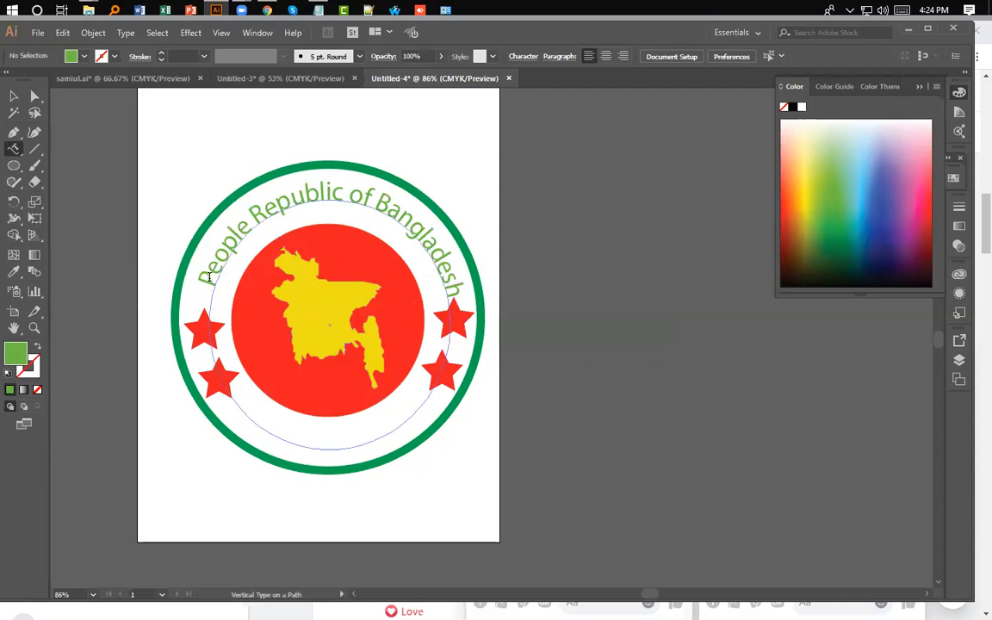
# Draw a green ellipse about 325 pt wide over the lower part of the red disc, and delete the stray small ellipse below it
pyautogui.click(14, 166)
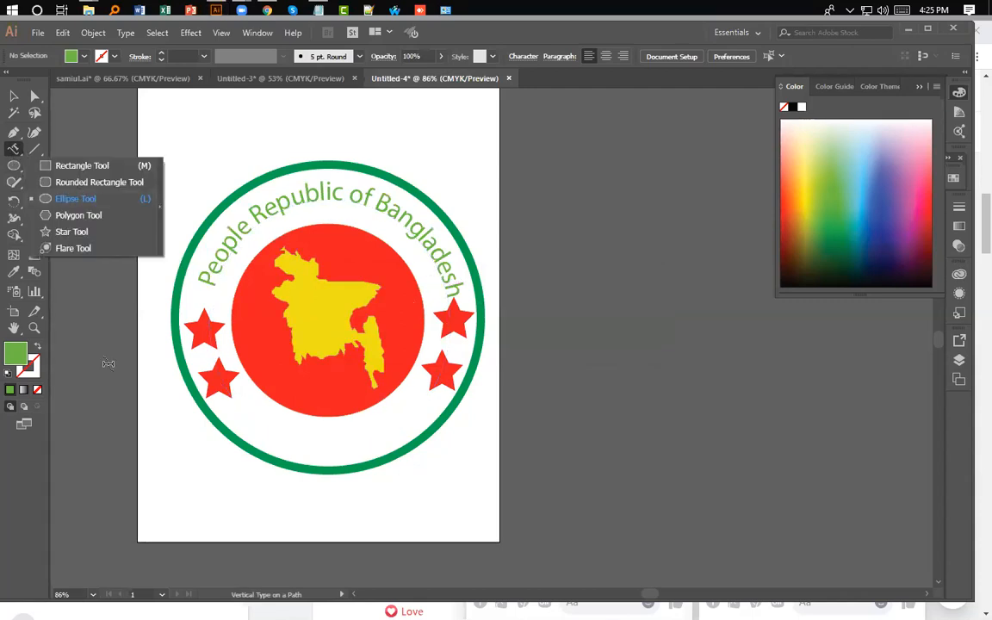
pyautogui.click(65, 202)
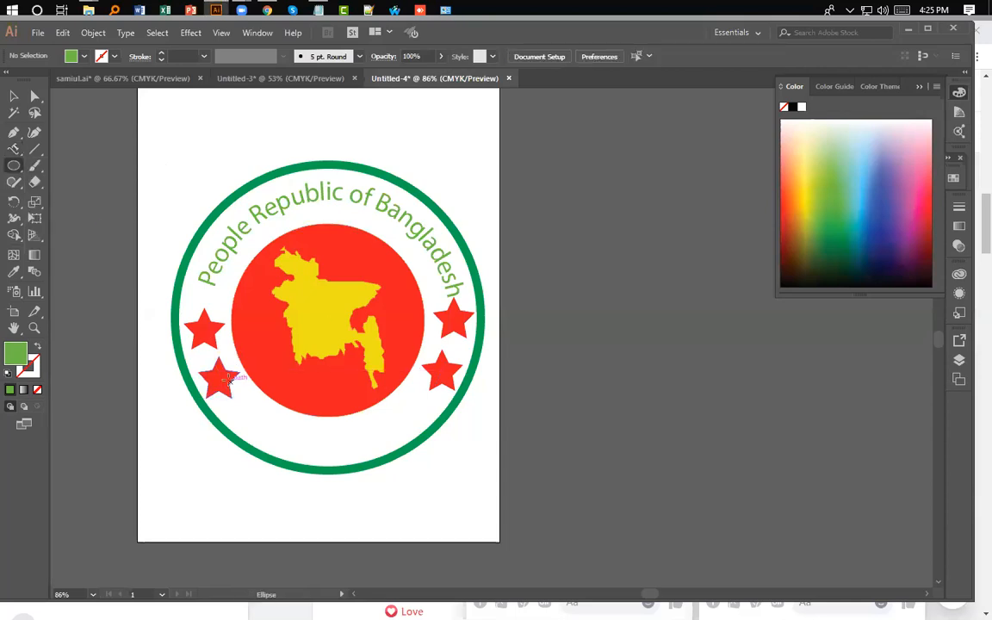
pyautogui.moveTo(231, 349); pyautogui.dragTo(433, 428)
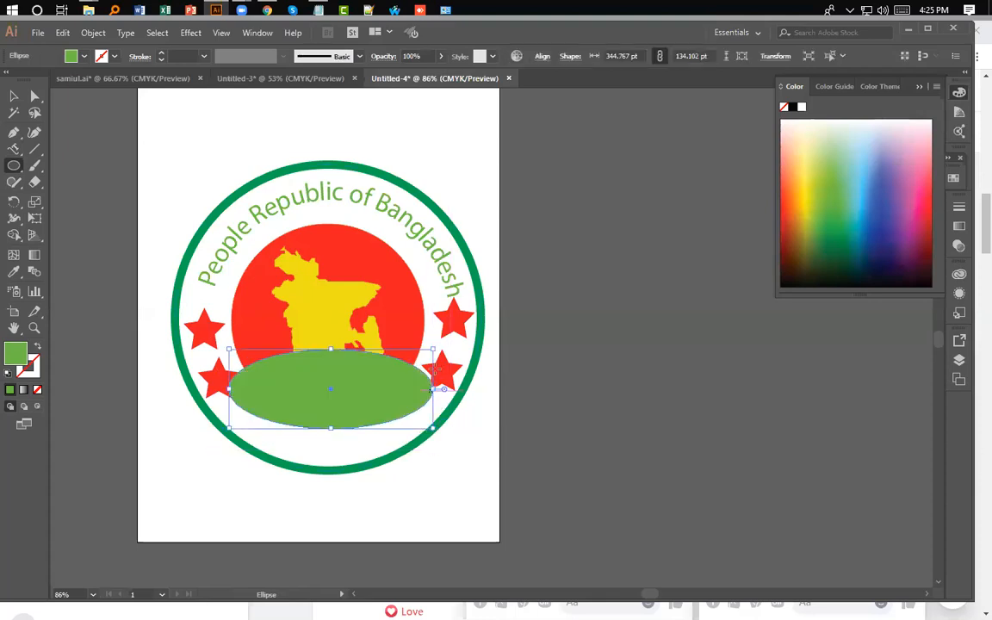
pyautogui.moveTo(433, 351); pyautogui.dragTo(421, 310)
pyautogui.moveTo(324, 429); pyautogui.dragTo(331, 442)
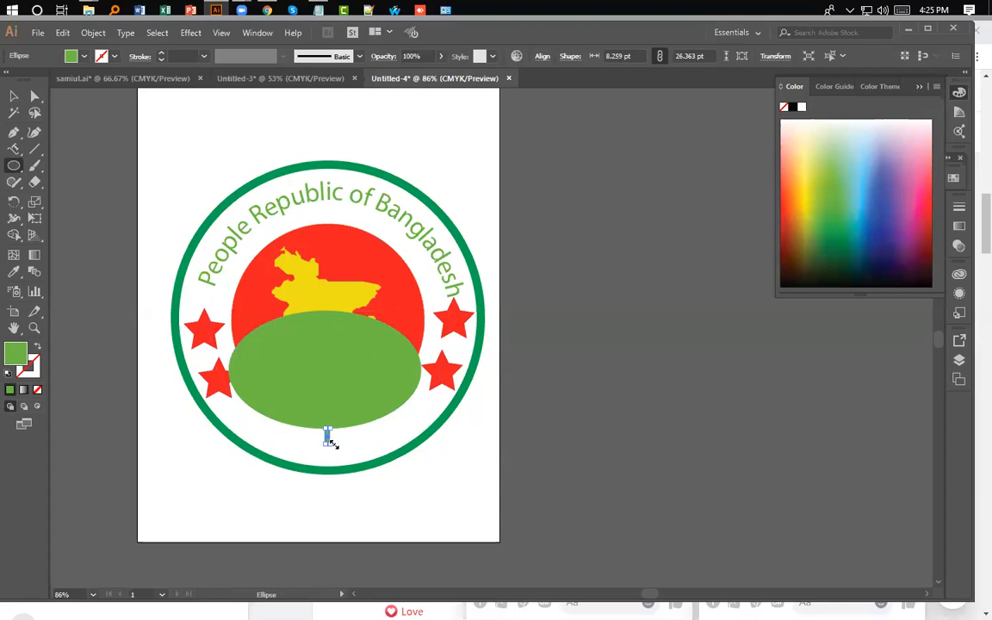
pyautogui.press('Delete')
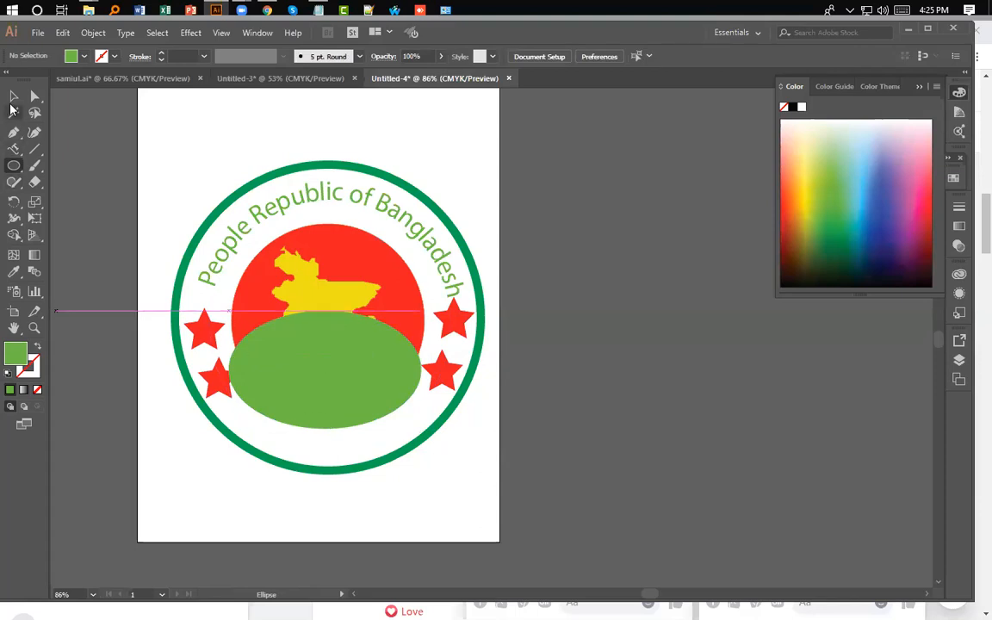
# Resize the green ellipse to about 312 by 261 pt so its lower edge sits between the red disc and the green ring
pyautogui.click(14, 96)
pyautogui.click(319, 401)
pyautogui.moveTo(325, 430); pyautogui.dragTo(325, 444)
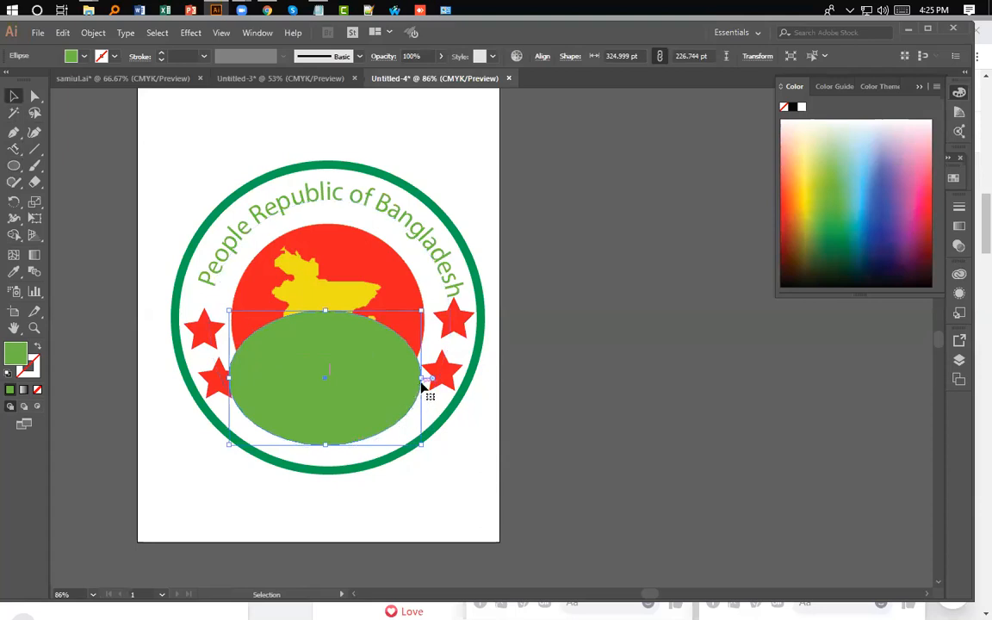
pyautogui.moveTo(422, 379); pyautogui.dragTo(411, 379)
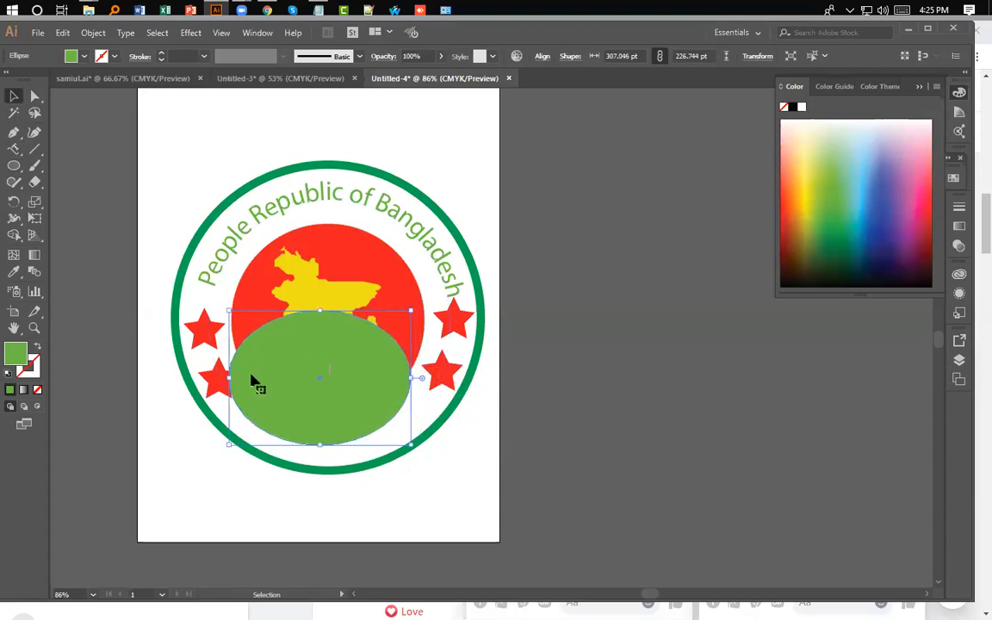
pyautogui.moveTo(229, 377); pyautogui.dragTo(240, 377)
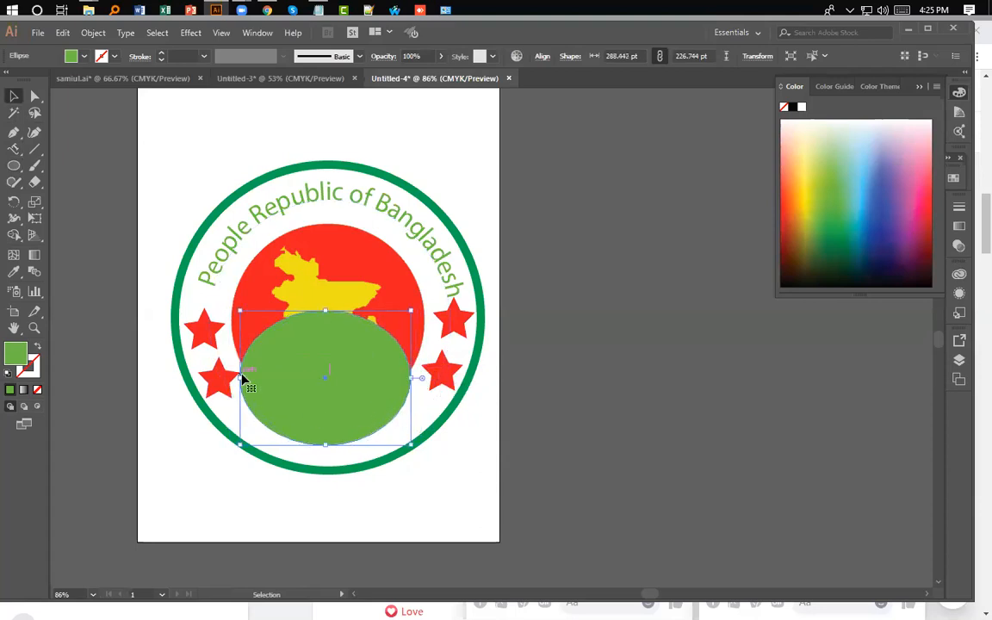
pyautogui.moveTo(410, 311); pyautogui.dragTo(422, 296)
pyautogui.moveTo(238, 296); pyautogui.dragTo(235, 290)
pyautogui.click(454, 512)
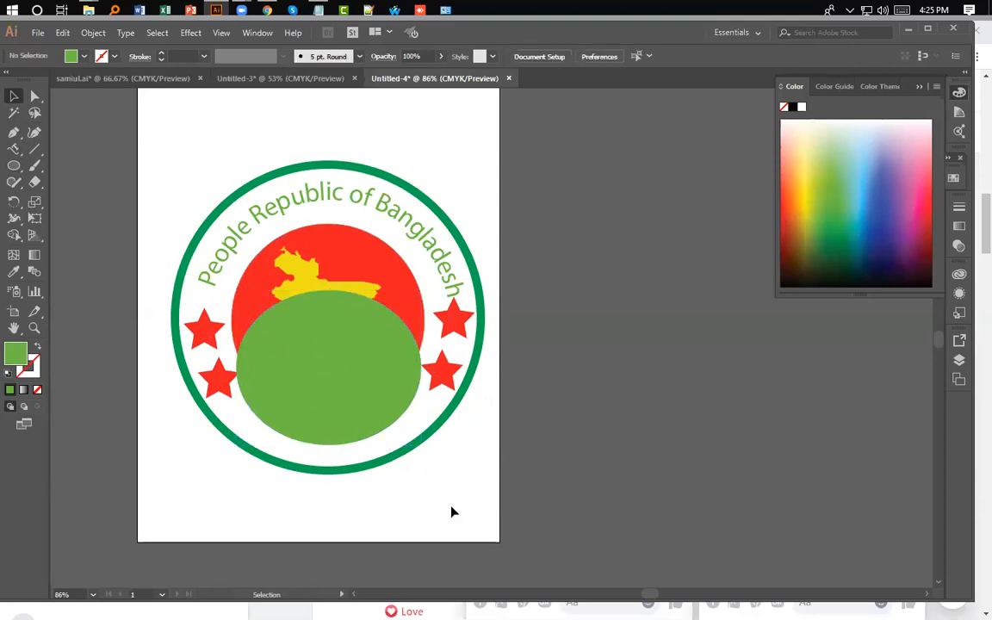
# Remove the ellipse's fill so that only its unpainted path remains
pyautogui.click(328, 414)
pyautogui.doubleClick(17, 357)
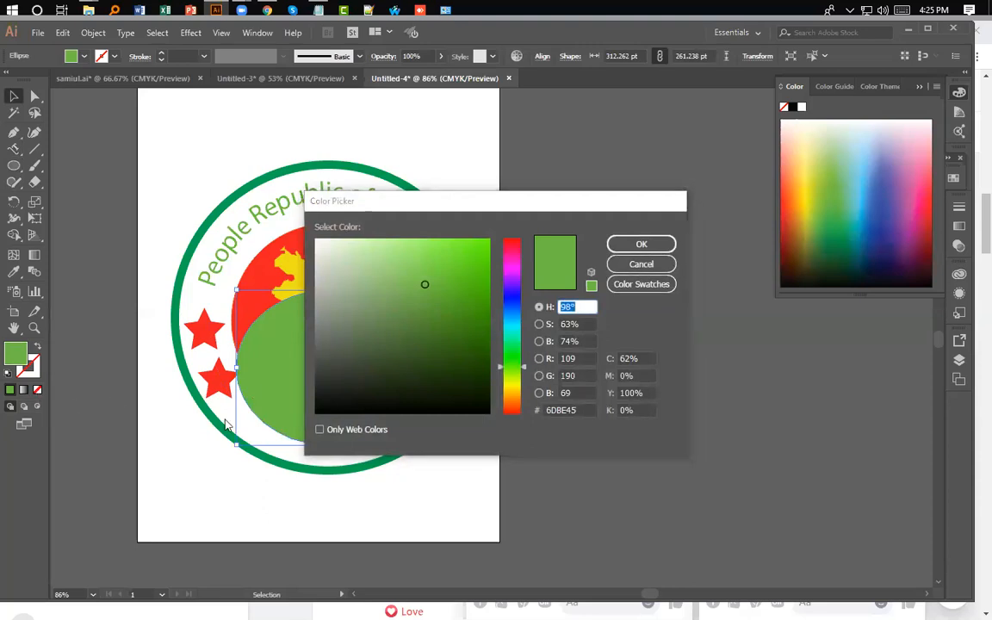
pyautogui.click(639, 263)
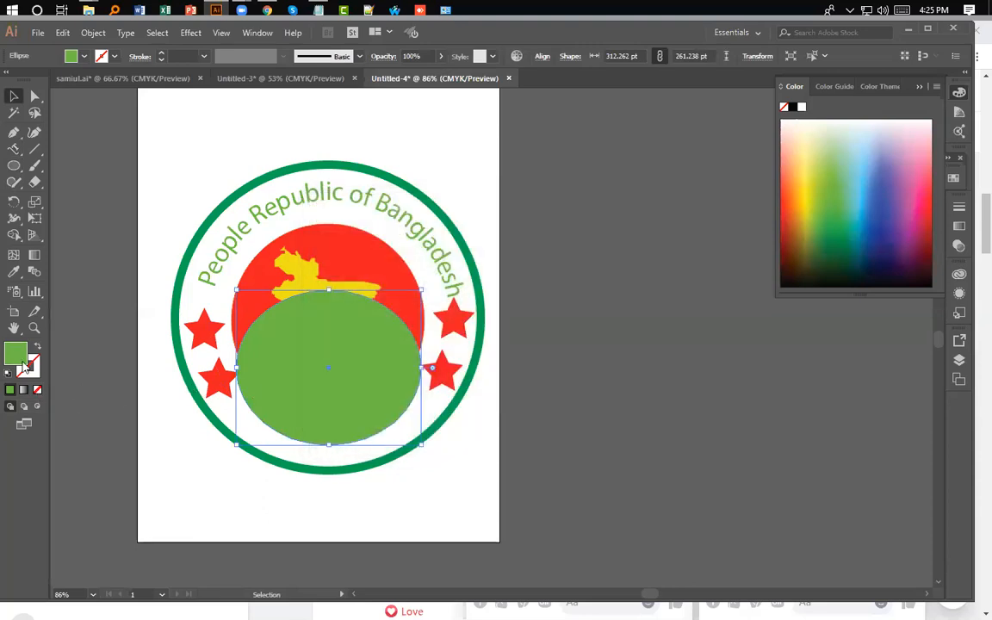
pyautogui.click(38, 391)
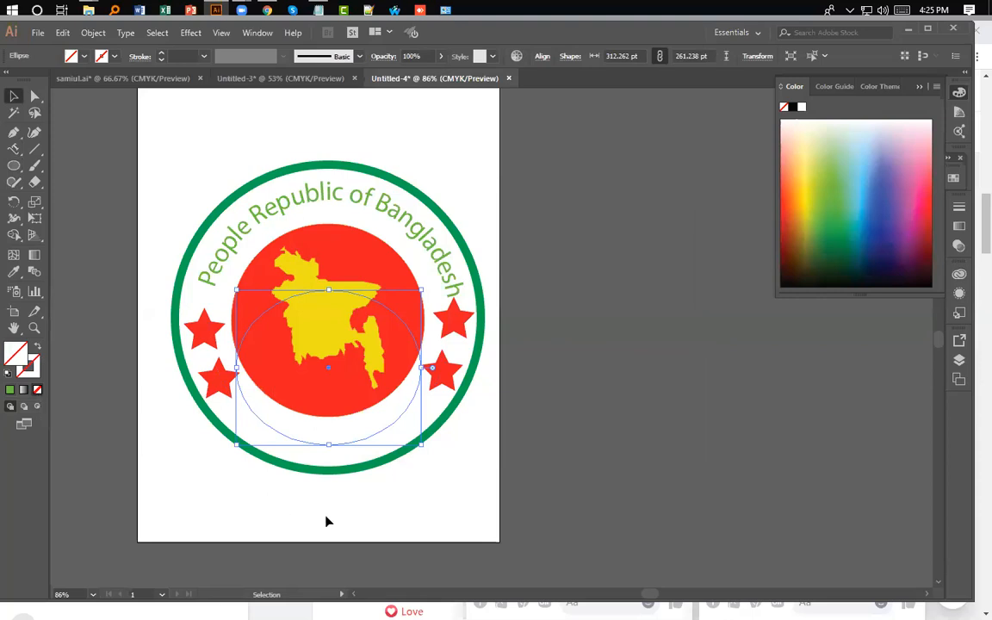
# Add the path text "Govt." along the ellipse, replacing the placeholder text, and deselect it
pyautogui.moveTo(16, 152); pyautogui.dragTo(86, 179)
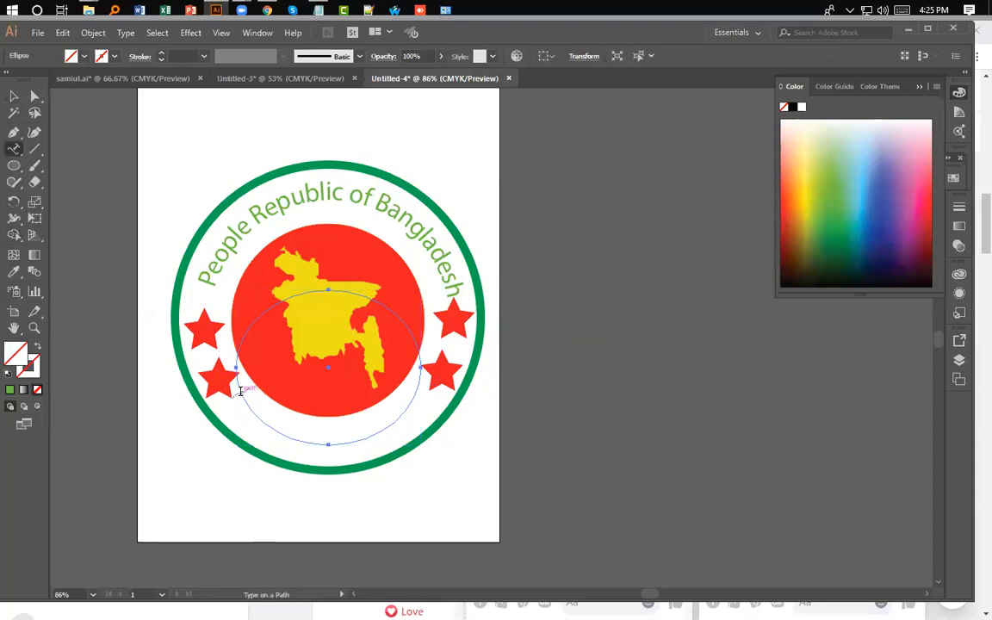
pyautogui.click(241, 389)
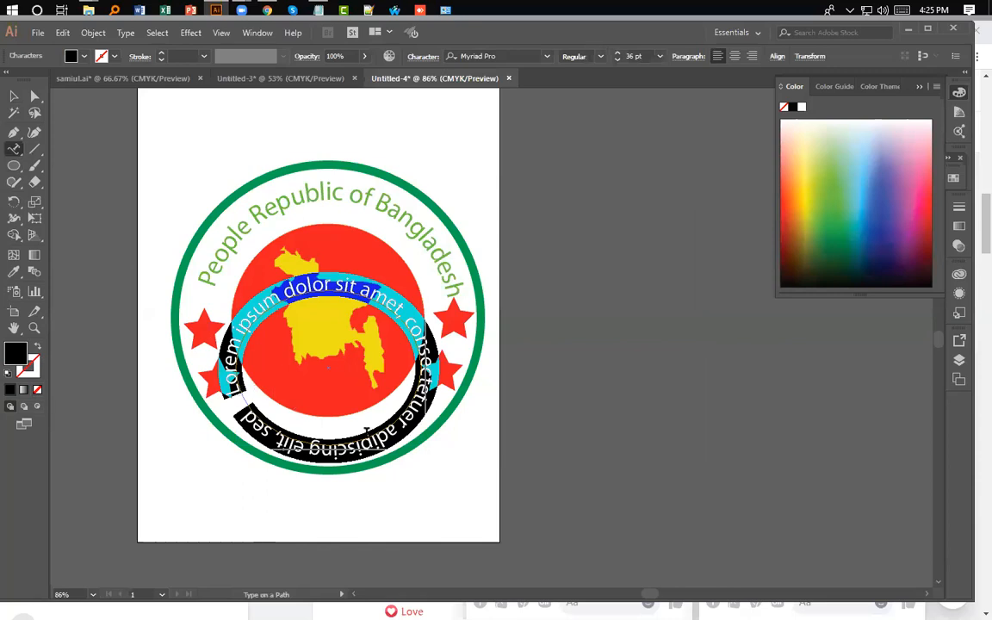
pyautogui.press('BackSpace')
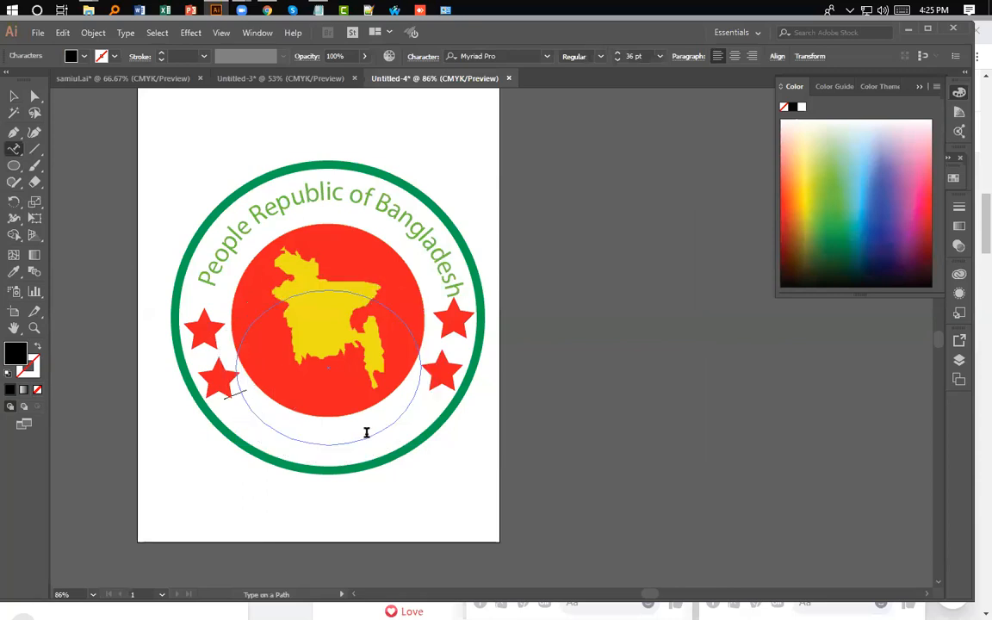
pyautogui.write('G')
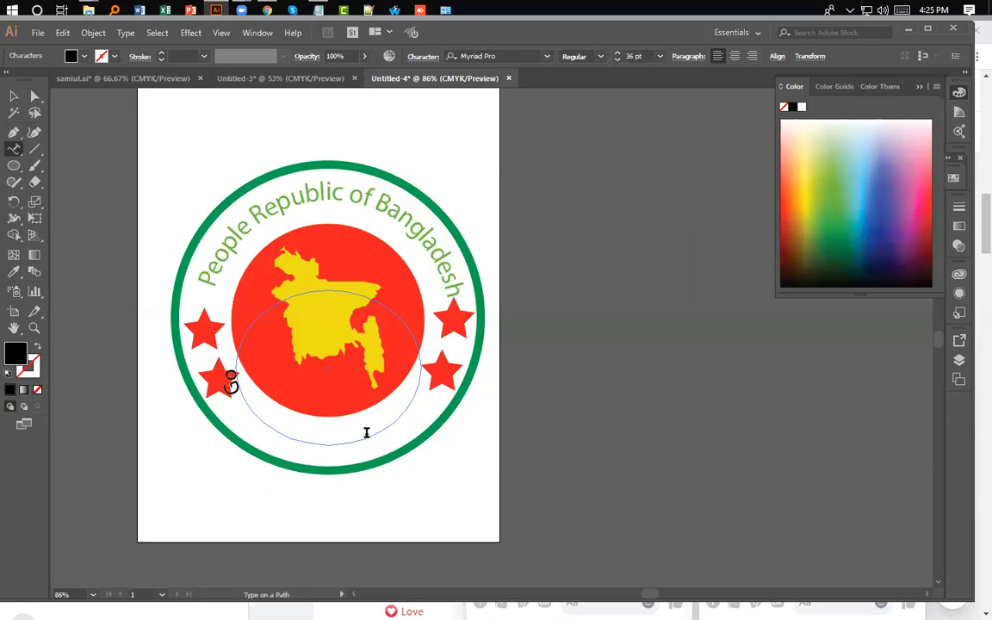
pyautogui.write('ovt')
pyautogui.click(14, 96)
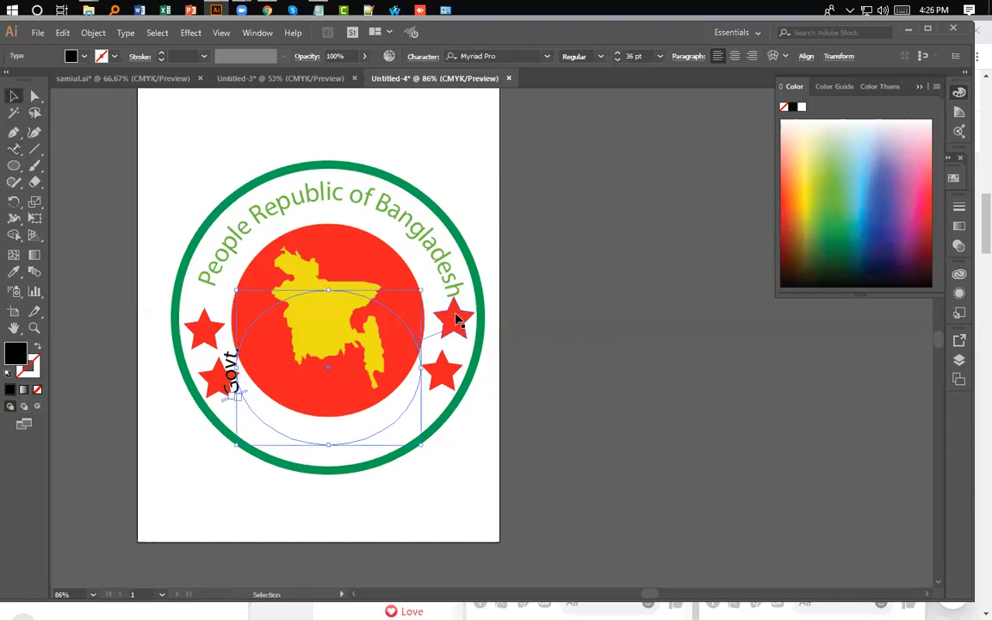
pyautogui.click(427, 295)
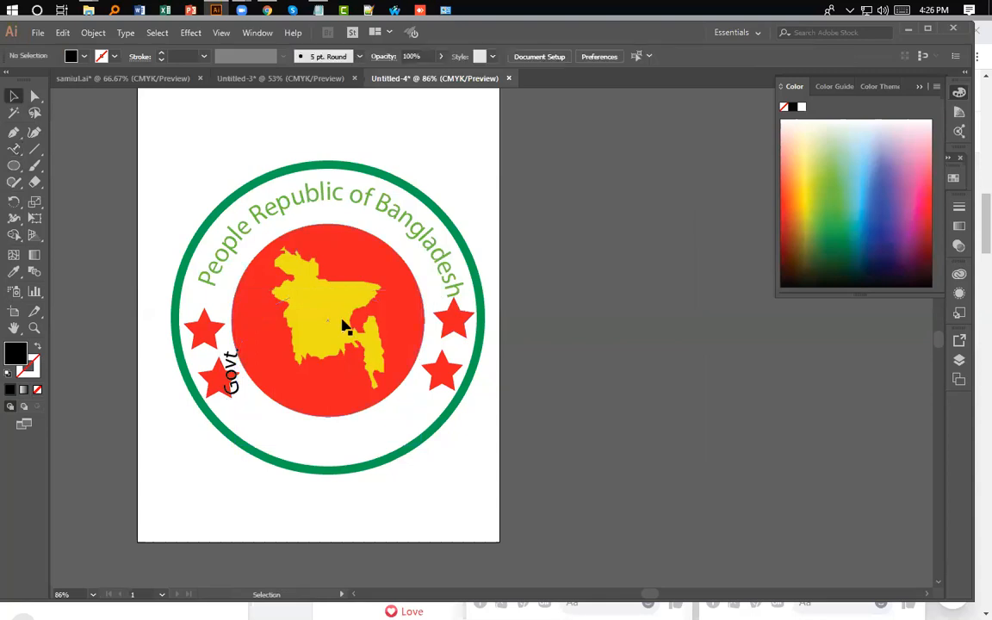
# Rotate the "Govt." text clockwise until it reads upright, and move it below the red disc
pyautogui.click(230, 377)
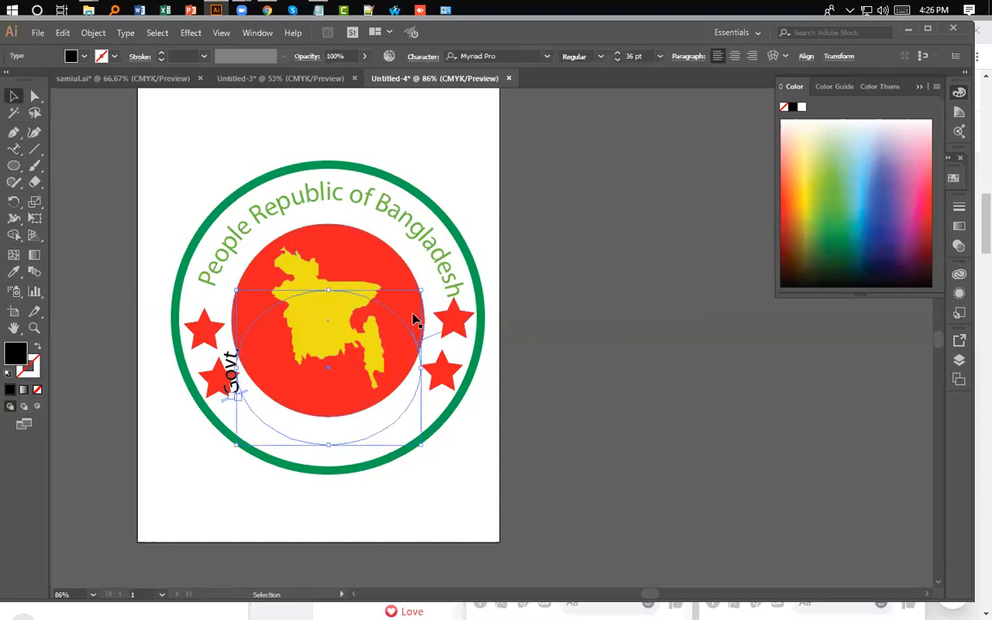
pyautogui.moveTo(427, 291); pyautogui.dragTo(463, 497)
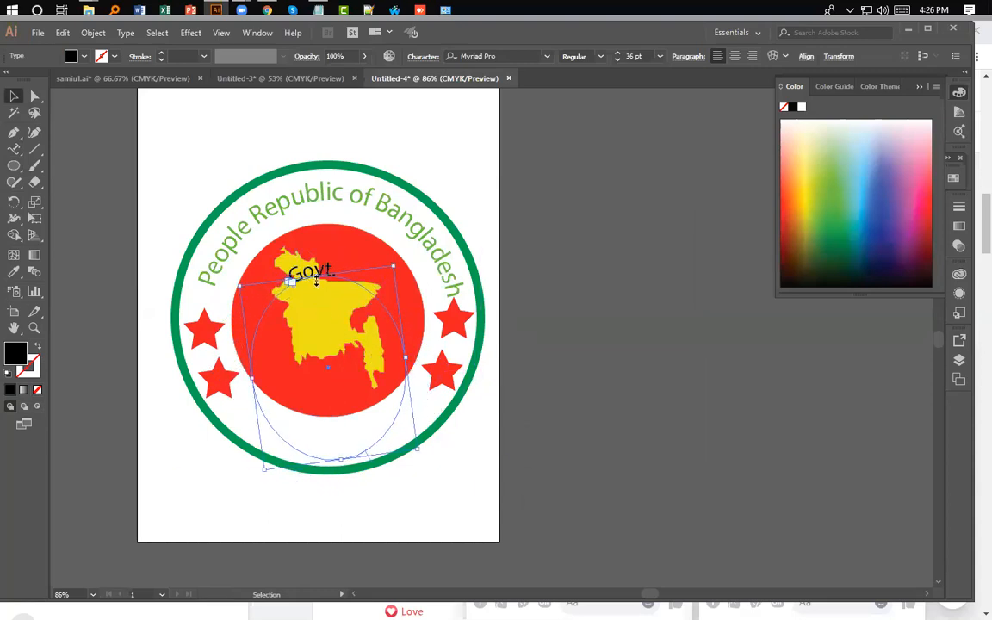
pyautogui.moveTo(306, 278); pyautogui.dragTo(304, 439)
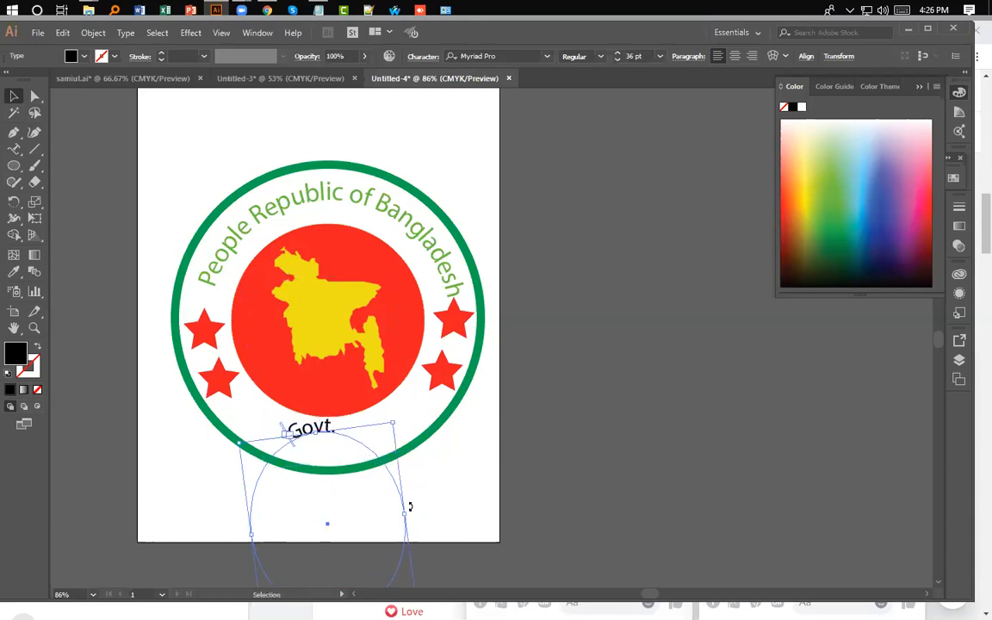
# Try widening and levelling the "Govt." text's path across the lower ring, and delete the text object
pyautogui.moveTo(403, 514); pyautogui.dragTo(479, 515)
pyautogui.moveTo(247, 534); pyautogui.dragTo(192, 543)
pyautogui.moveTo(469, 406); pyautogui.dragTo(505, 441)
pyautogui.moveTo(349, 430); pyautogui.dragTo(346, 447)
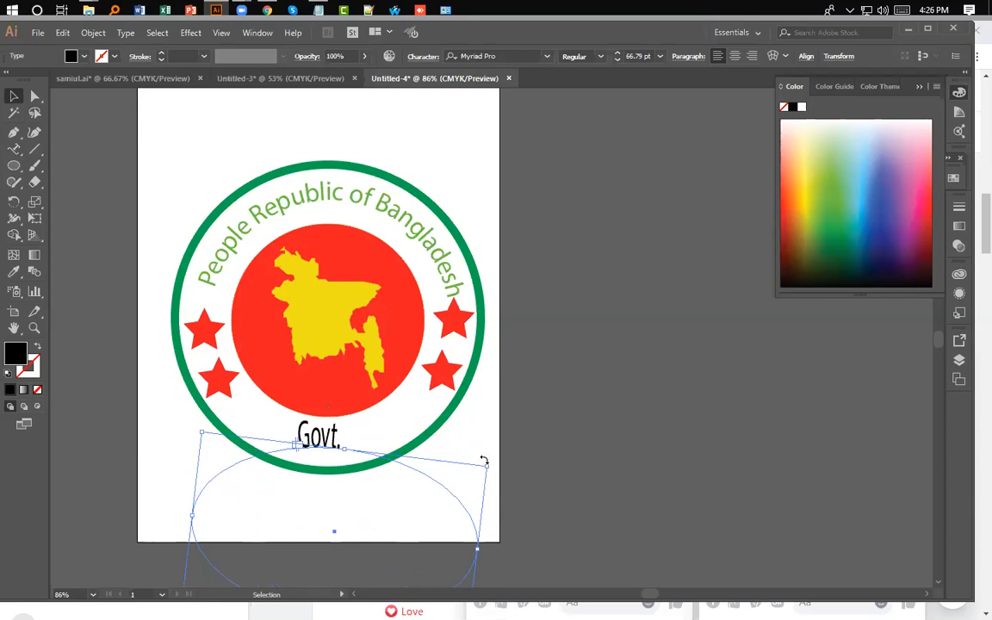
pyautogui.moveTo(488, 463); pyautogui.dragTo(482, 448)
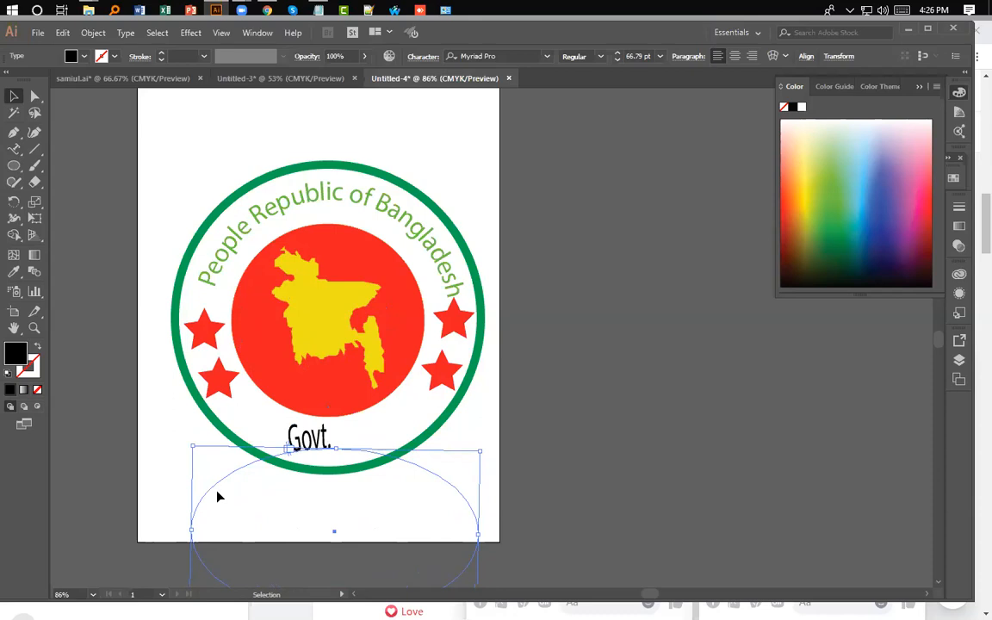
pyautogui.press('Delete')
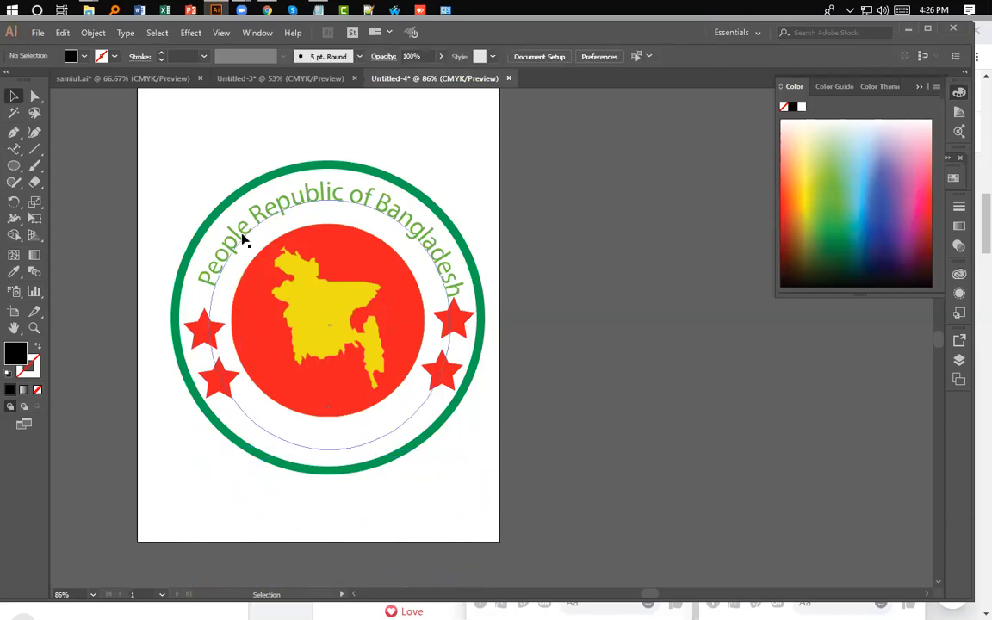
# Begin adding the lower lettering with the Vertical Type on a Path tool
pyautogui.rightClick(13, 148)
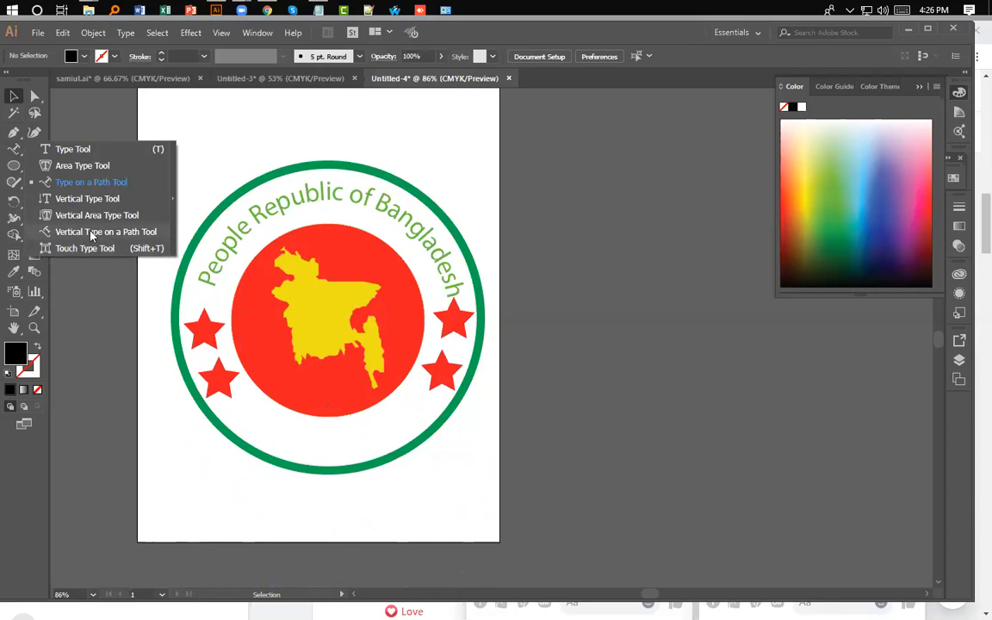
pyautogui.click(92, 233)
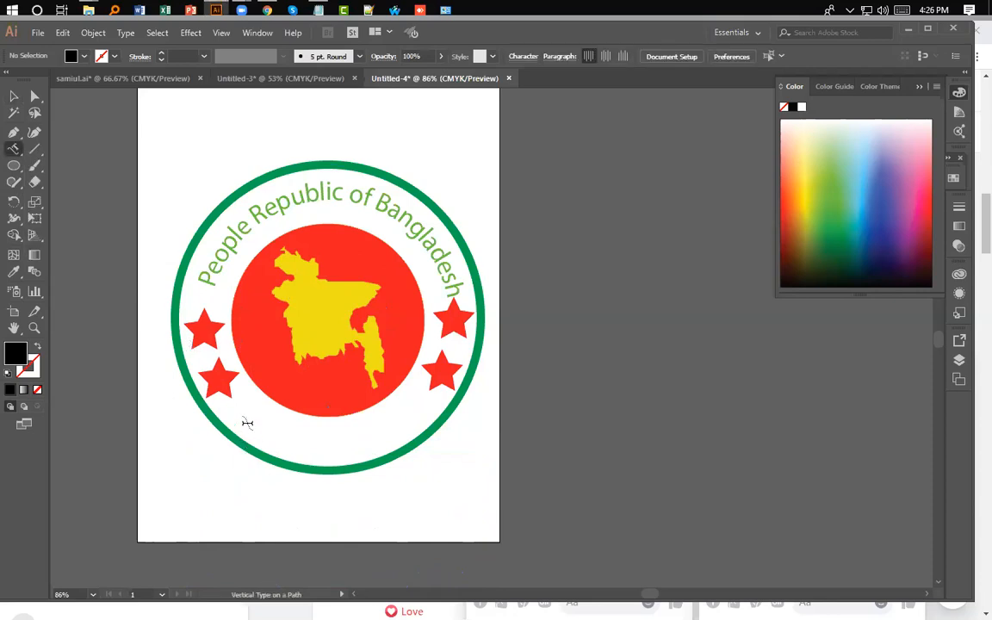